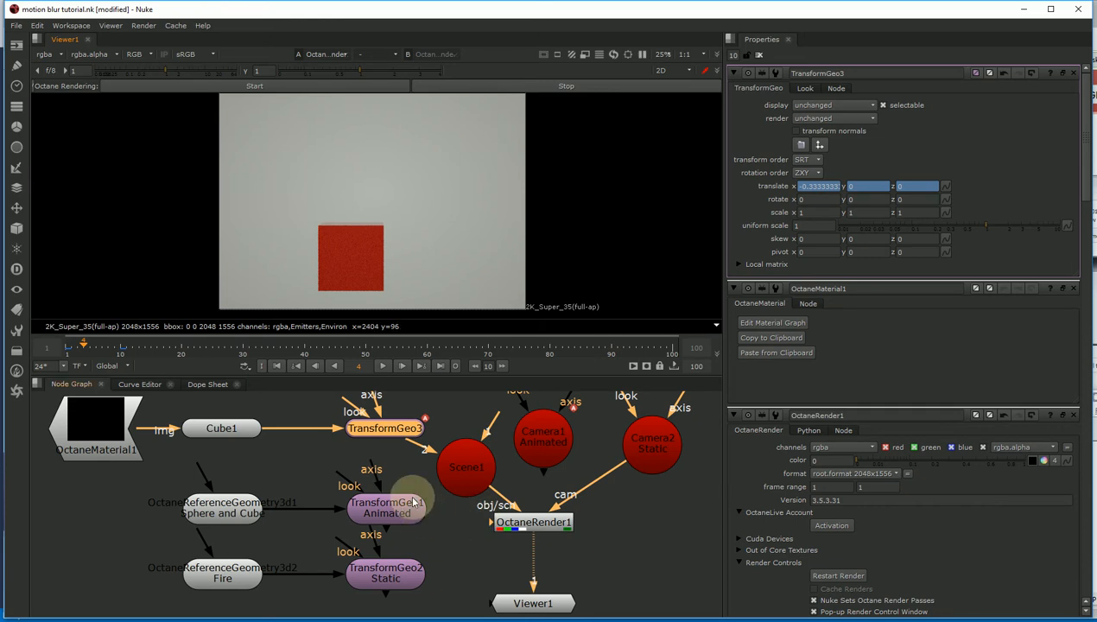
- Inspect OctaneMaterial1's material graph and the cube's translate x value in TransformGeo3
click(111, 432)
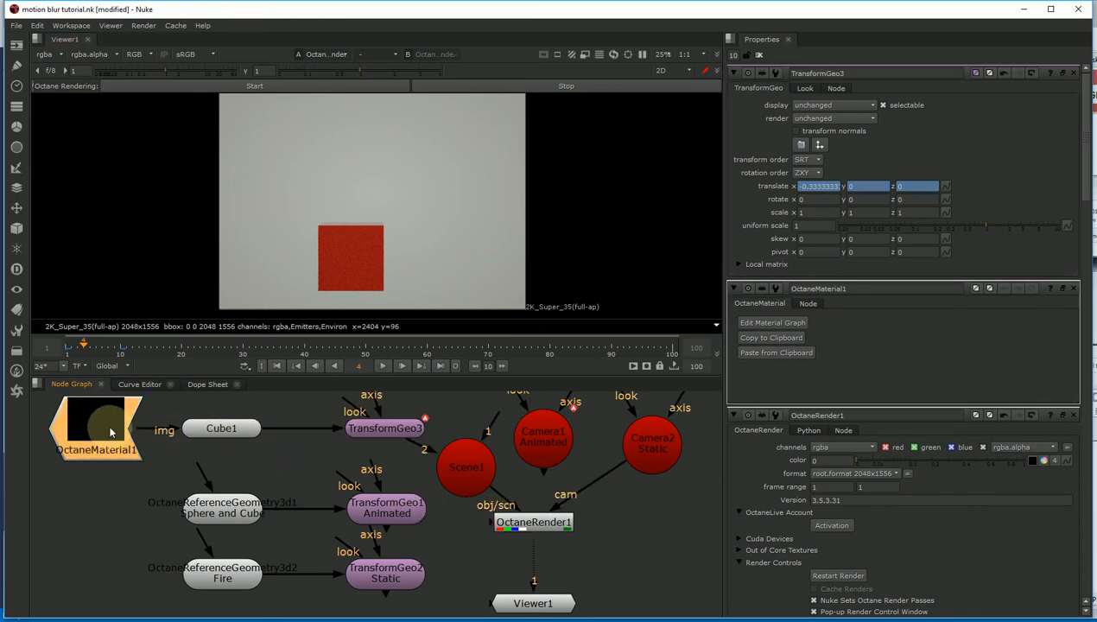
click(774, 109)
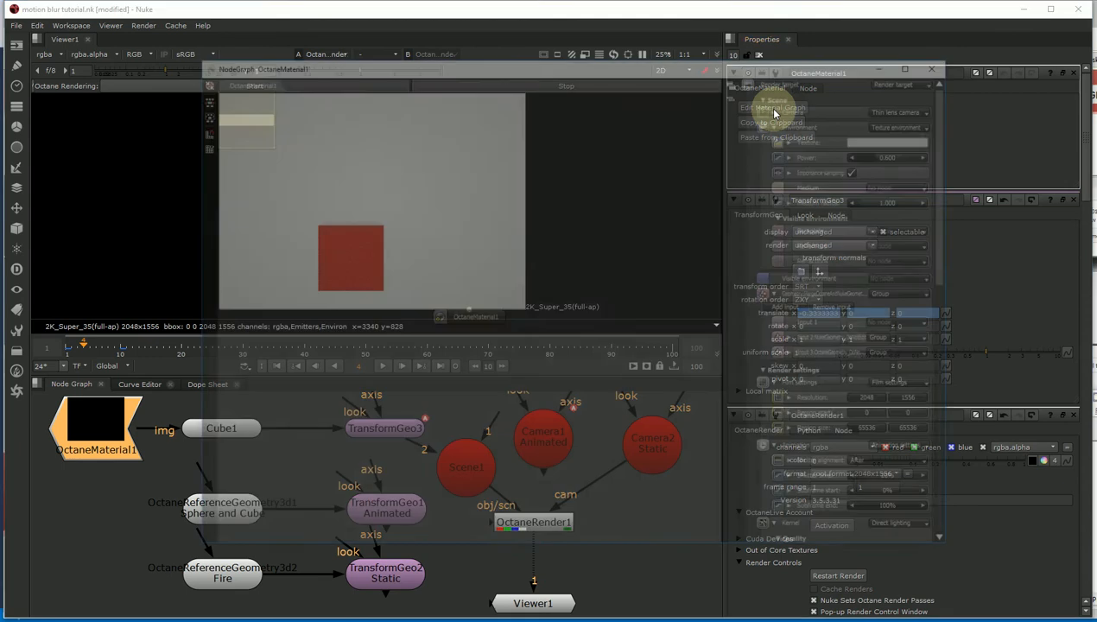
click(486, 318)
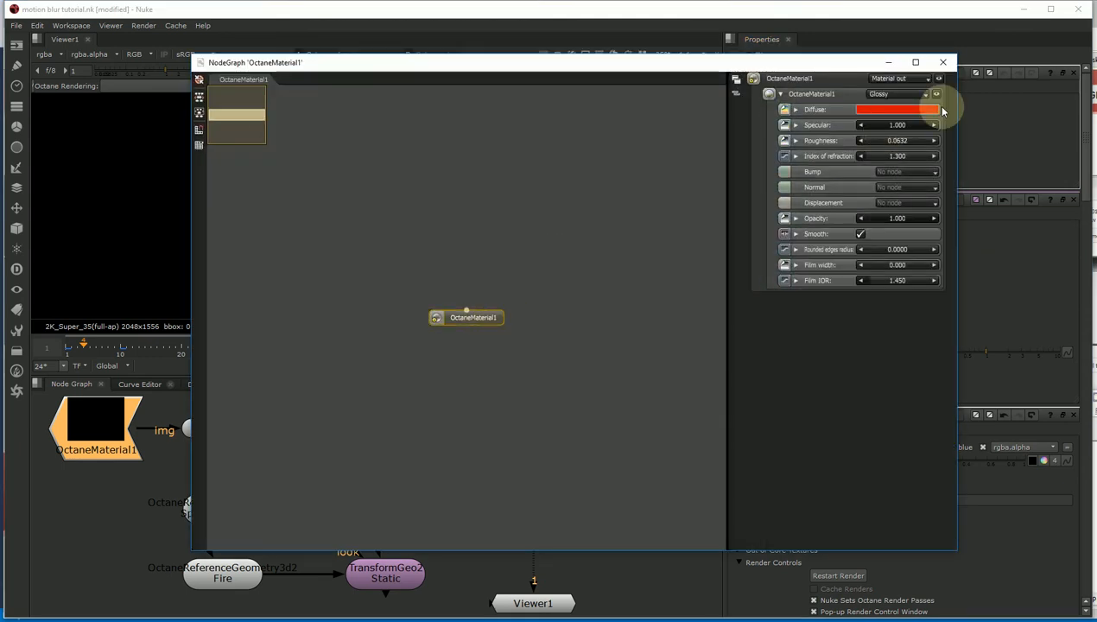
click(943, 62)
click(241, 431)
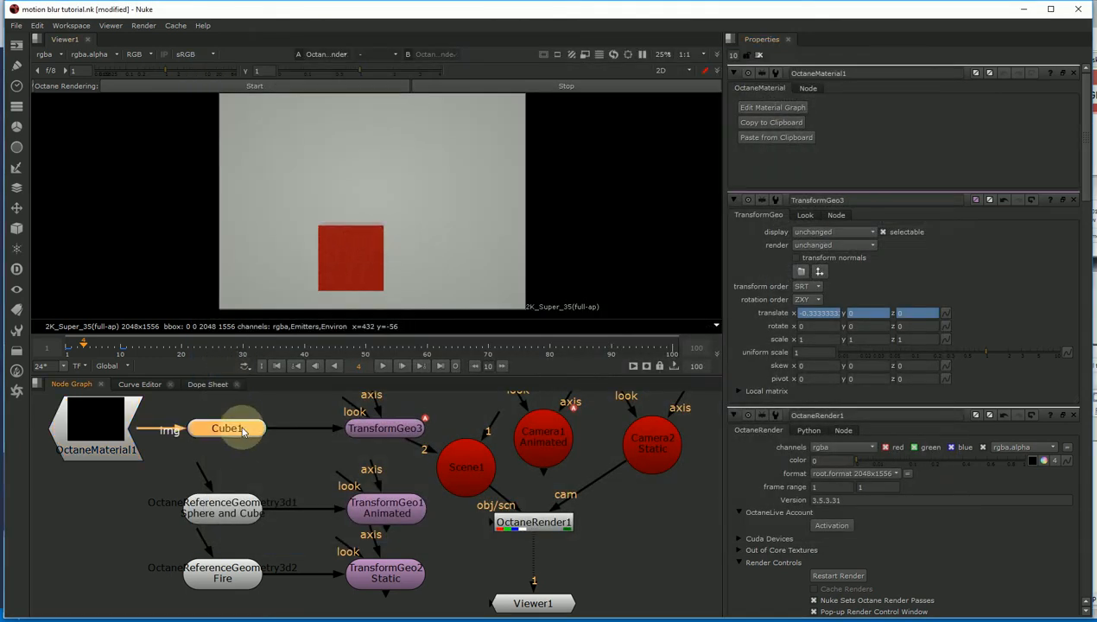
click(358, 430)
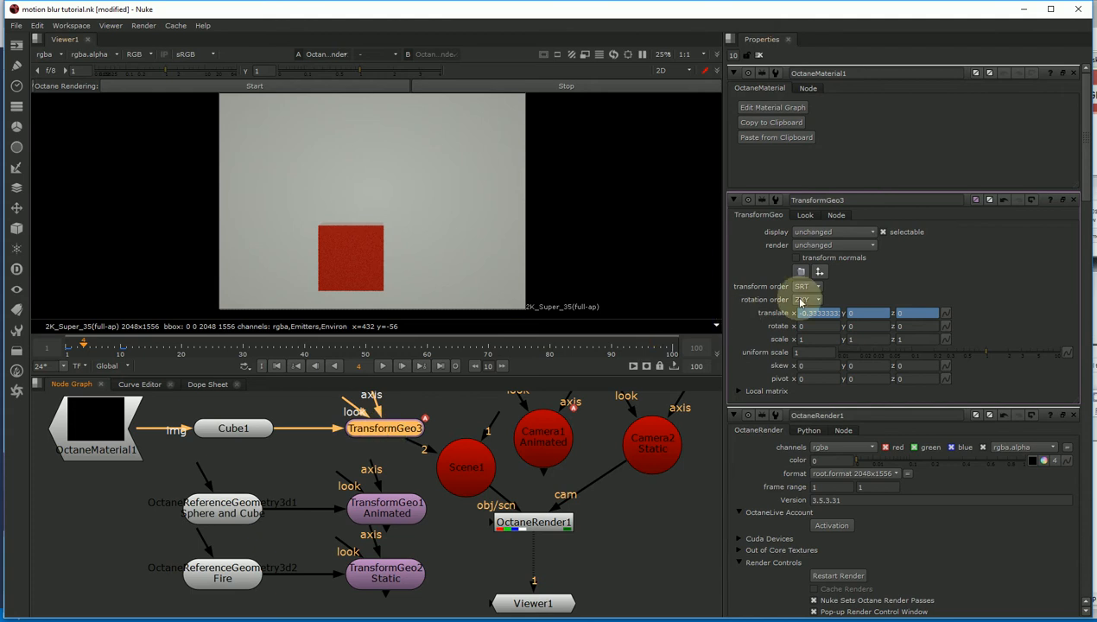
double_click(818, 313)
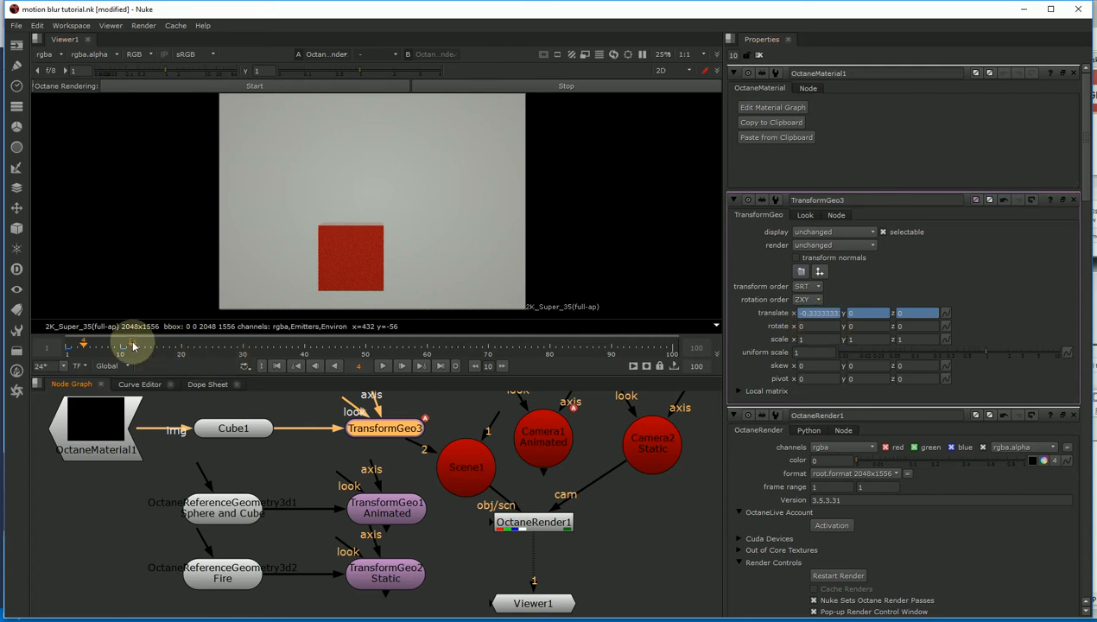
- Start the Octane render and scrub frames 2 to 6 to watch the red cube slide right
click(98, 349)
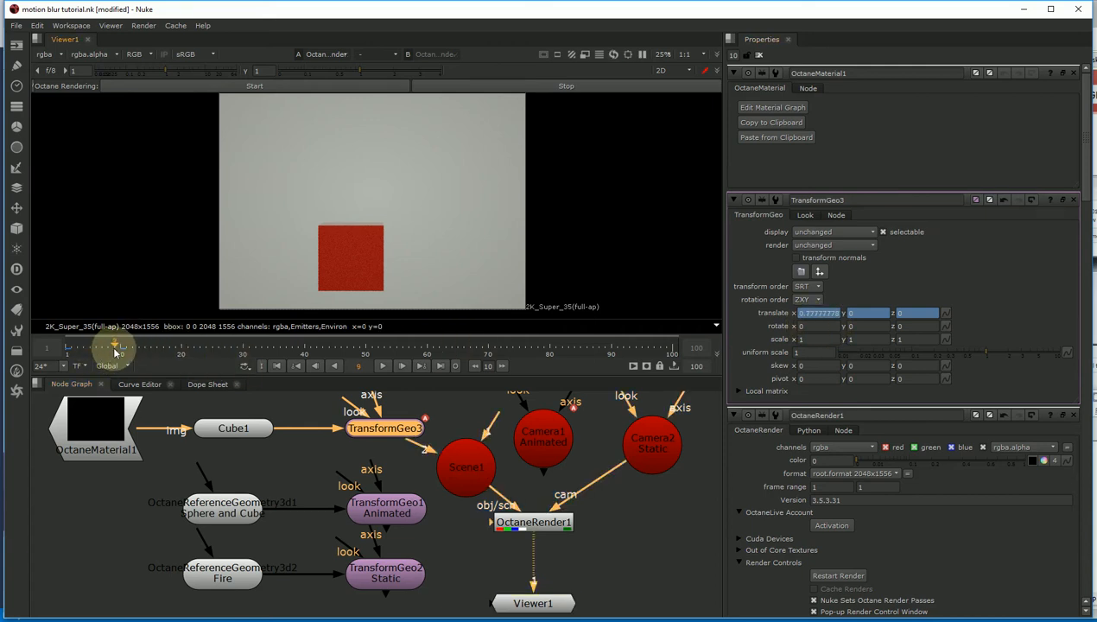
click(289, 88)
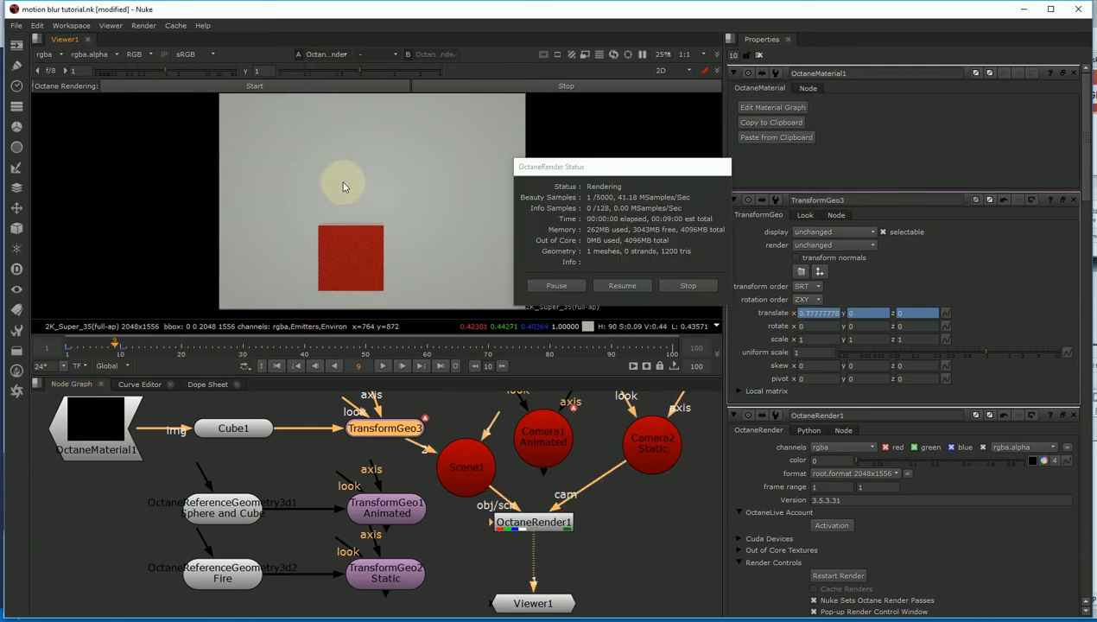
click(73, 349)
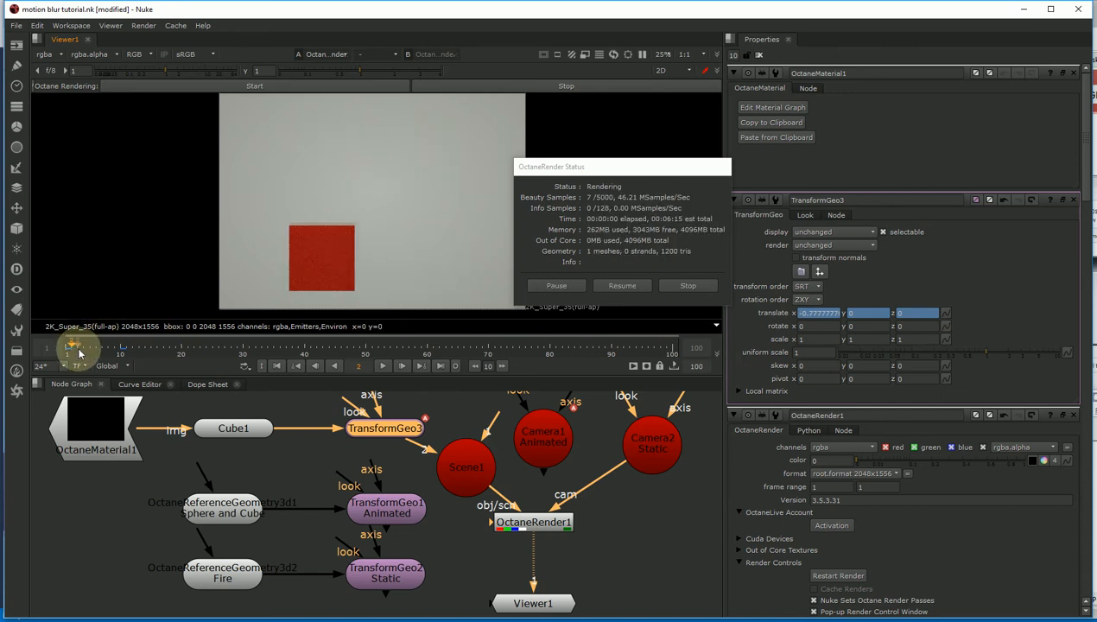
drag(79, 353, 102, 352)
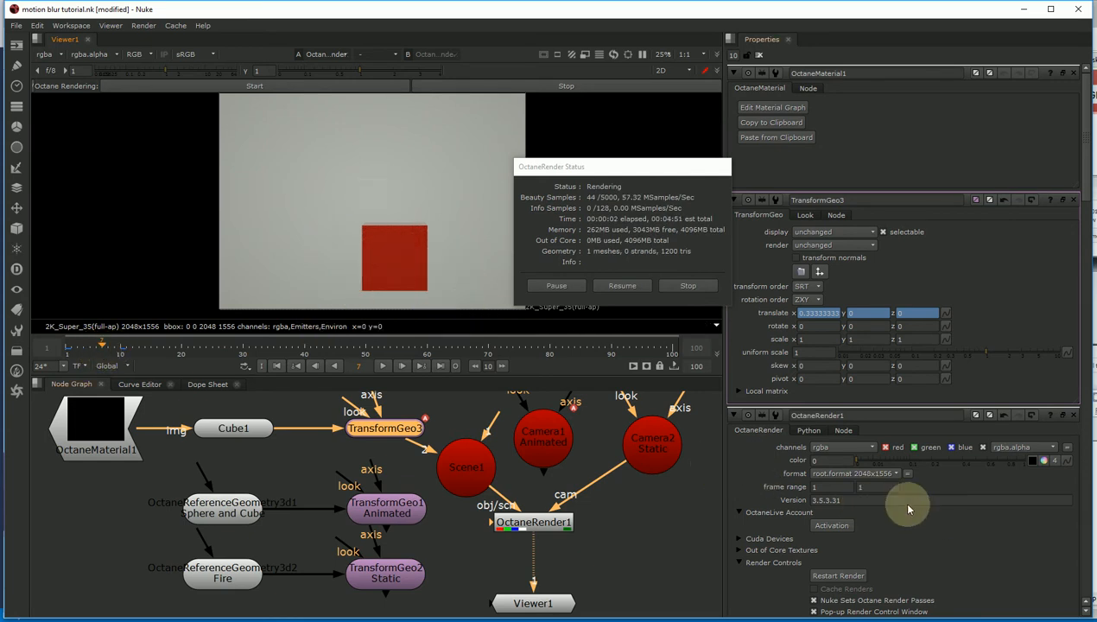
click(528, 524)
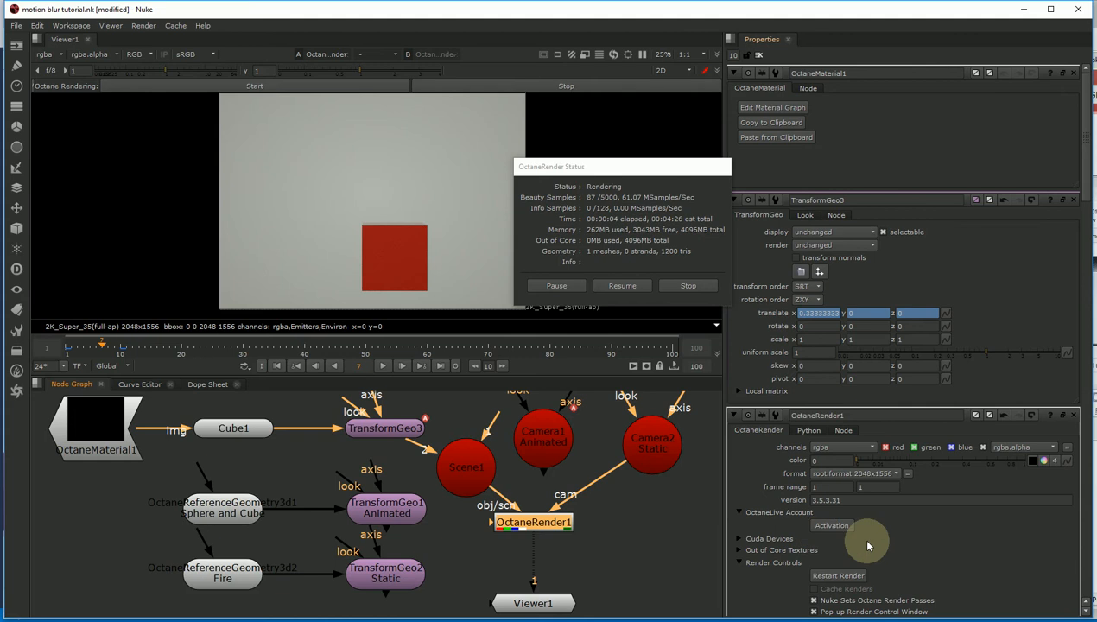
scroll(868, 544, down, 5)
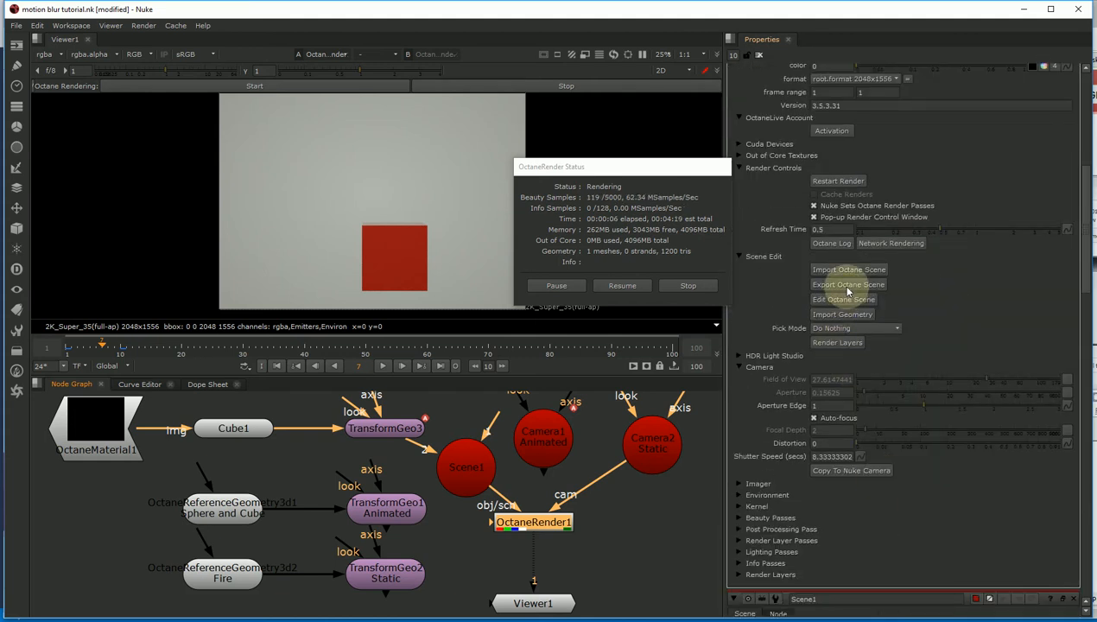
- In the Octane scene's Render target, change the shutter time from 100% to 200%
click(838, 299)
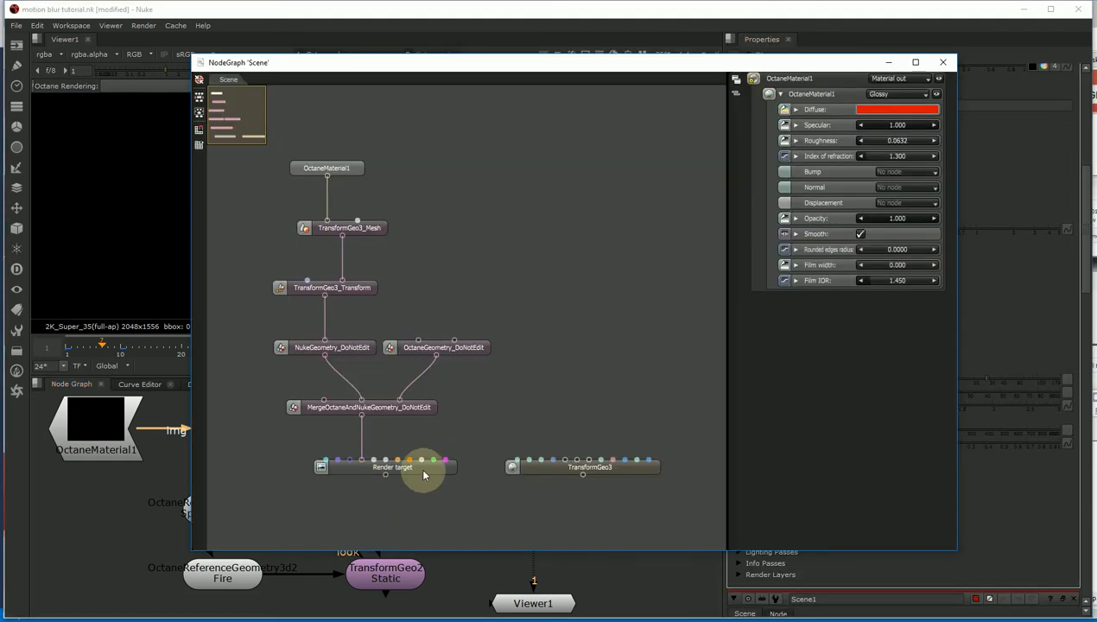
click(423, 474)
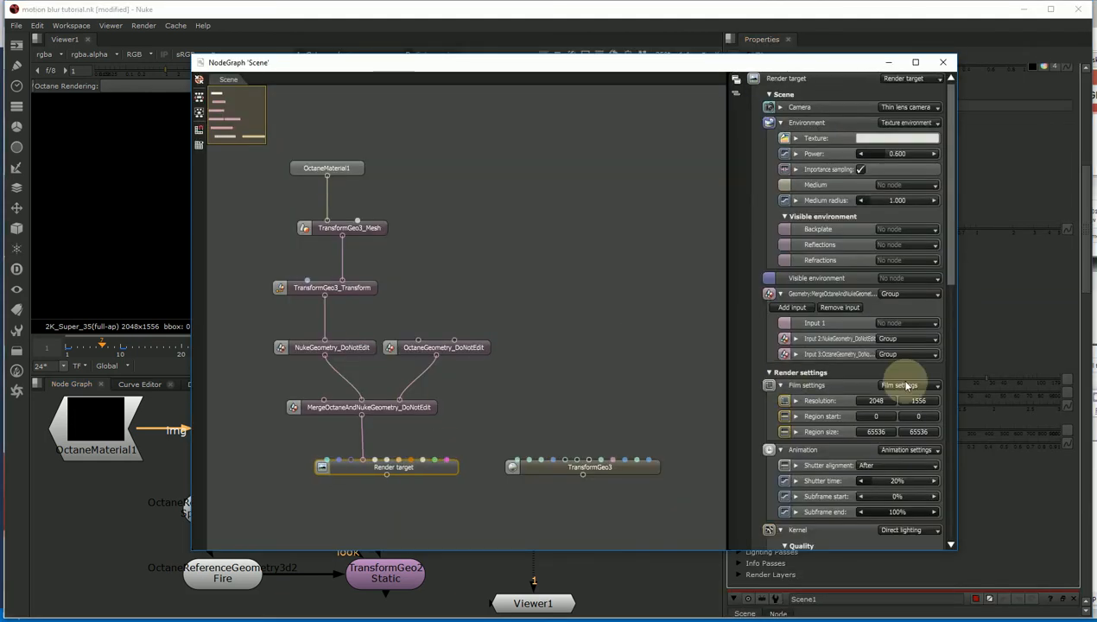
double_click(897, 481)
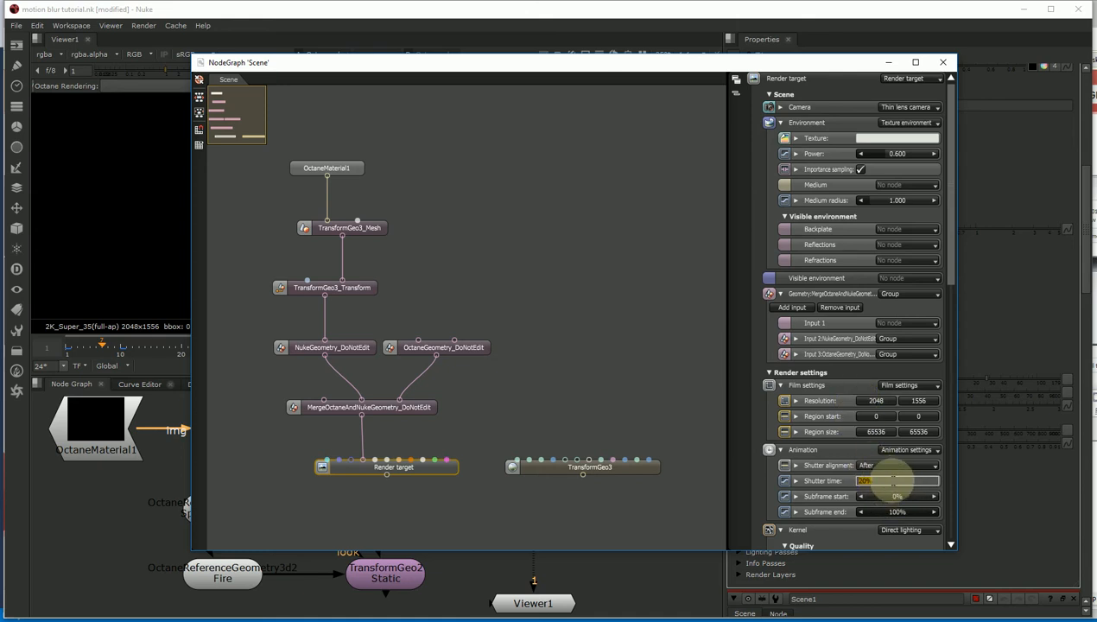
text(100)
key(Tab)
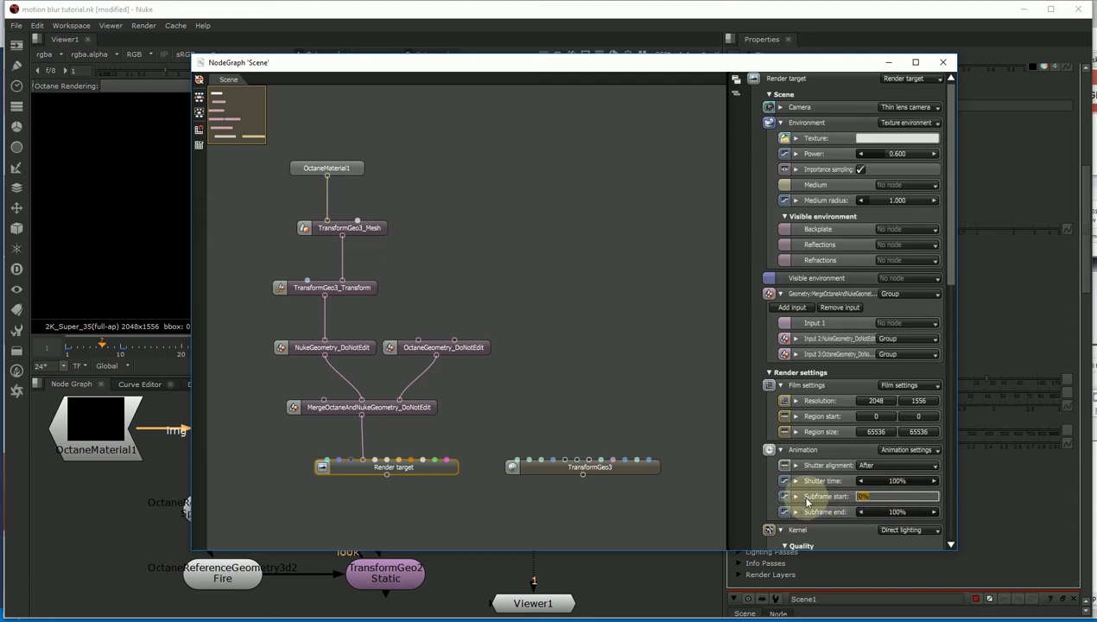
double_click(889, 480)
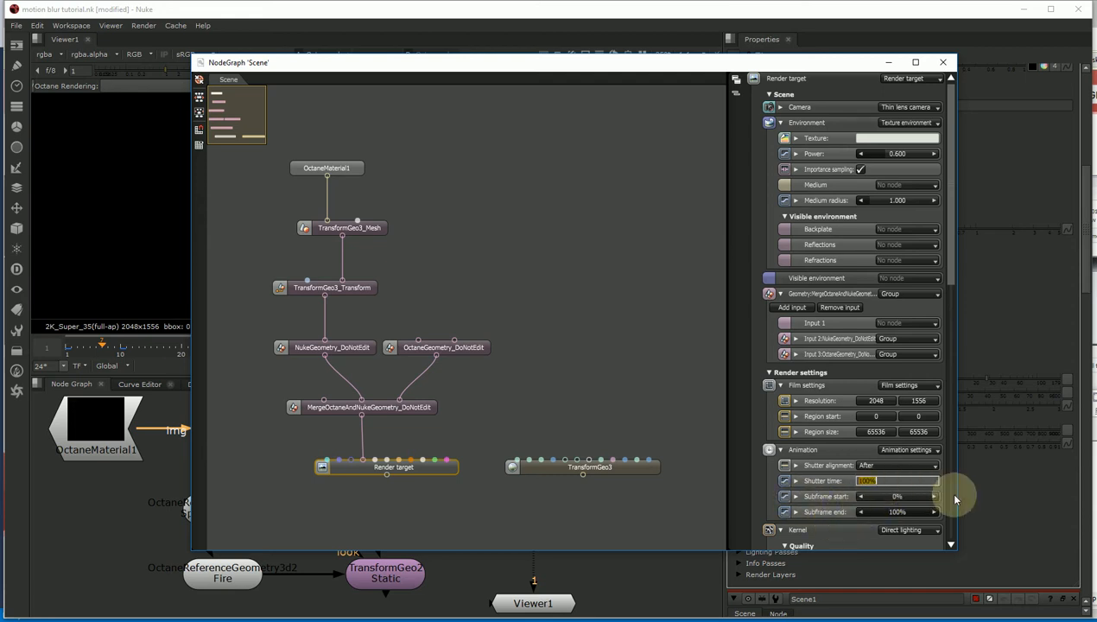
text(200)
key(Tab)
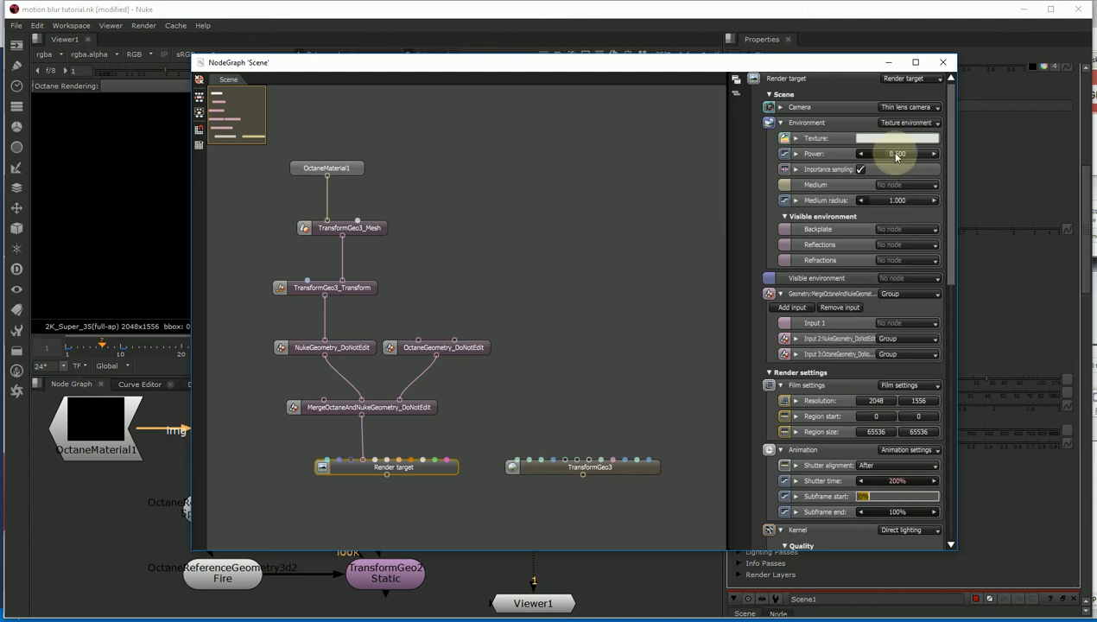
click(943, 62)
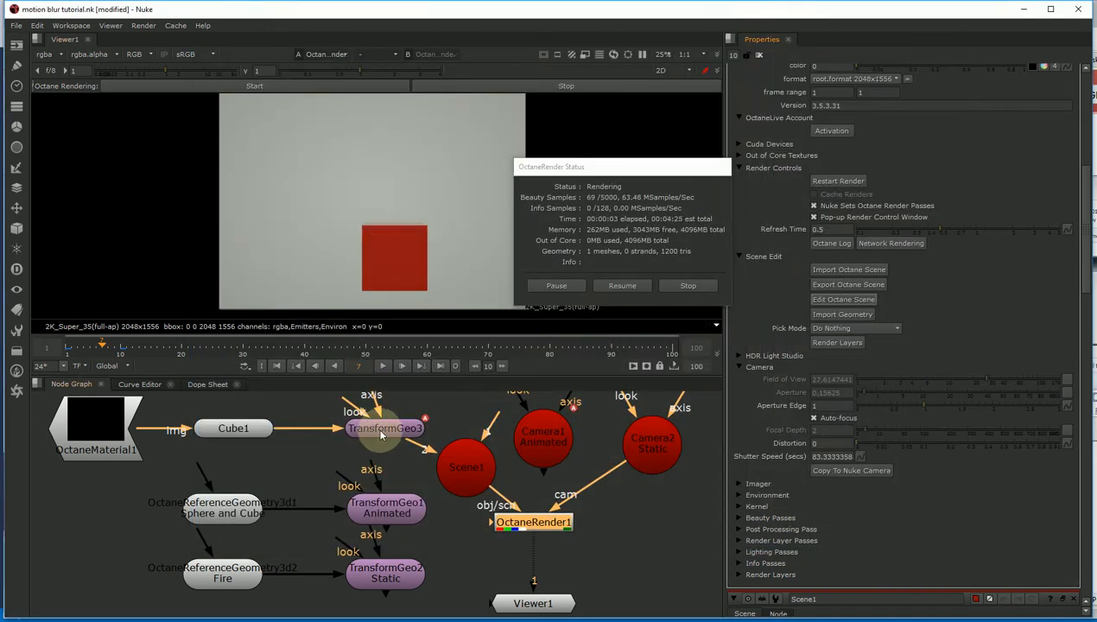
drag(380, 432, 373, 434)
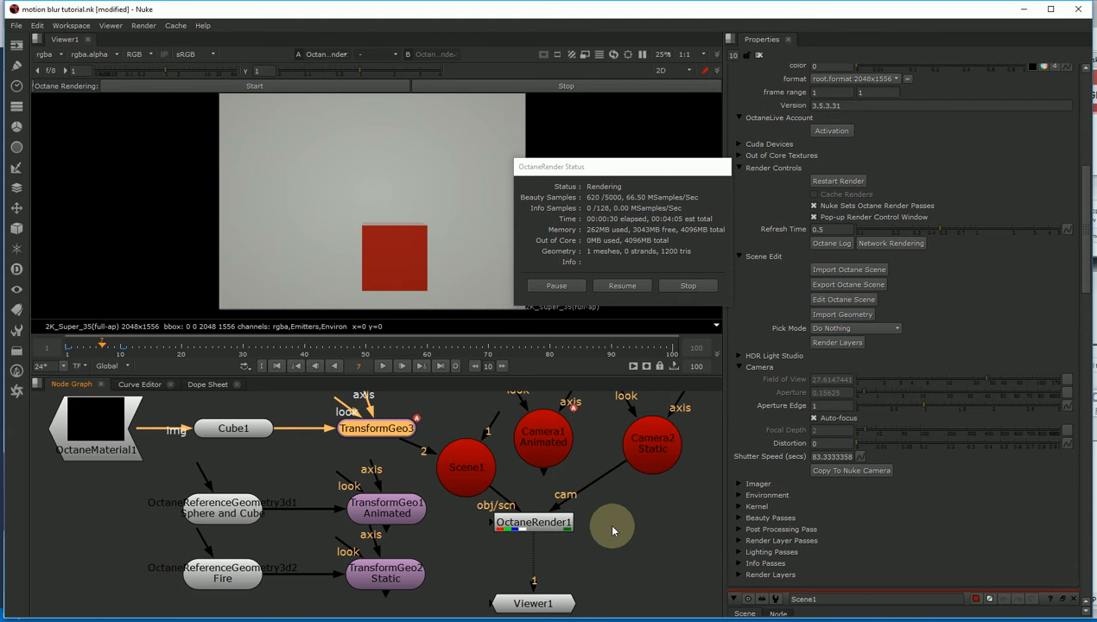
- Add a Write node beside OctaneRender1 and connect its input to OctaneRender1
click(588, 531)
click(16, 45)
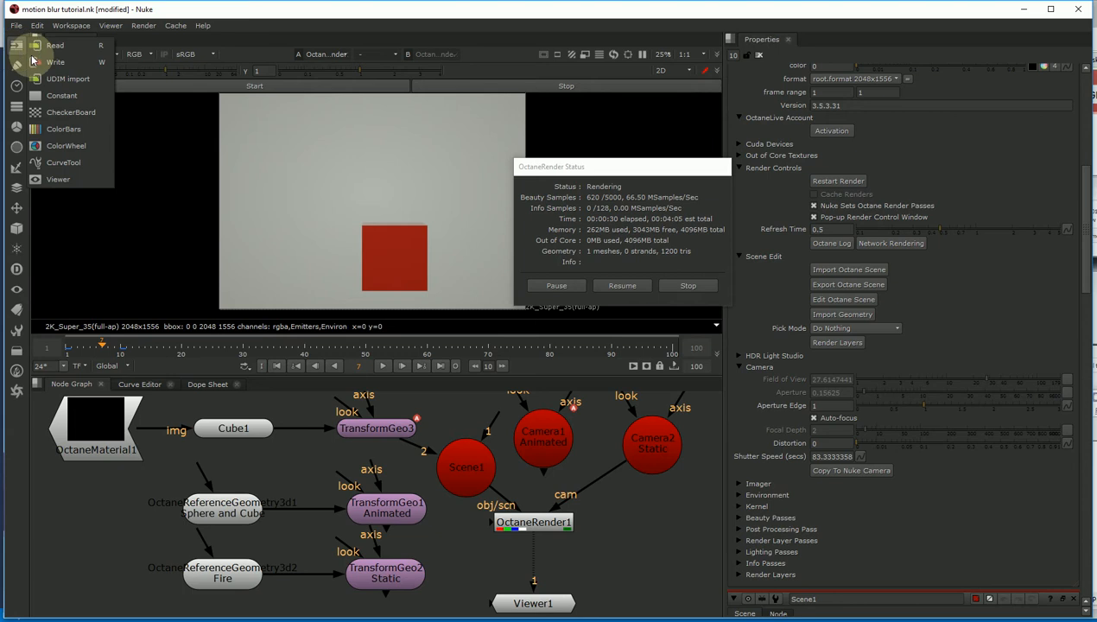
click(54, 63)
click(613, 534)
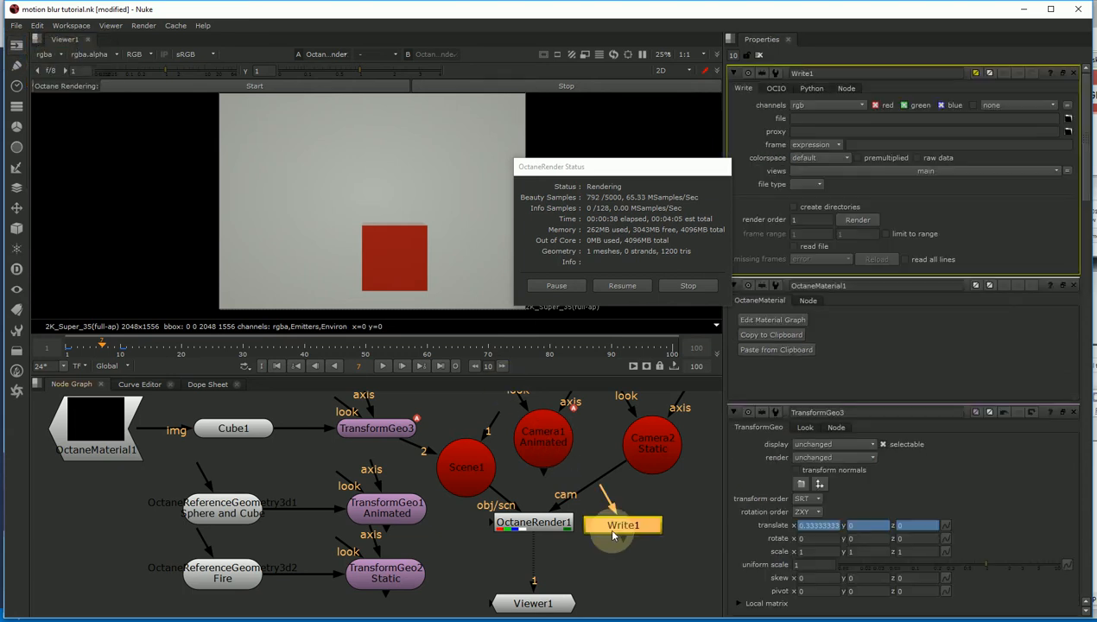
drag(618, 531, 550, 525)
drag(636, 556, 560, 523)
drag(629, 545, 549, 523)
click(653, 578)
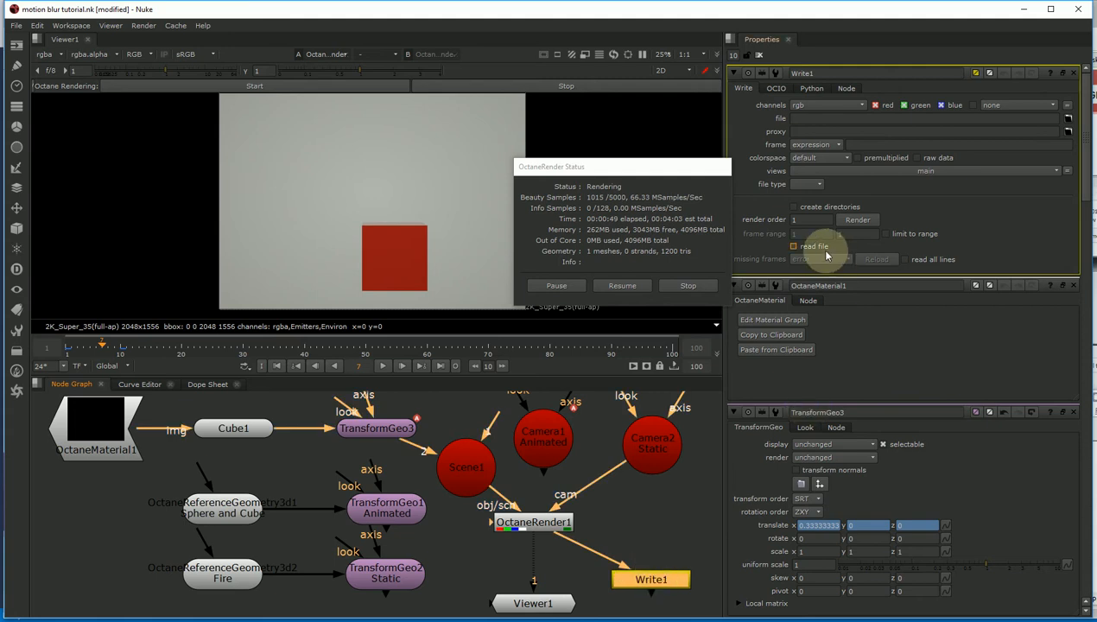
- Set Write1 to the ocs file type with file fromnuke1.ocs, stop the render, and write it
click(807, 184)
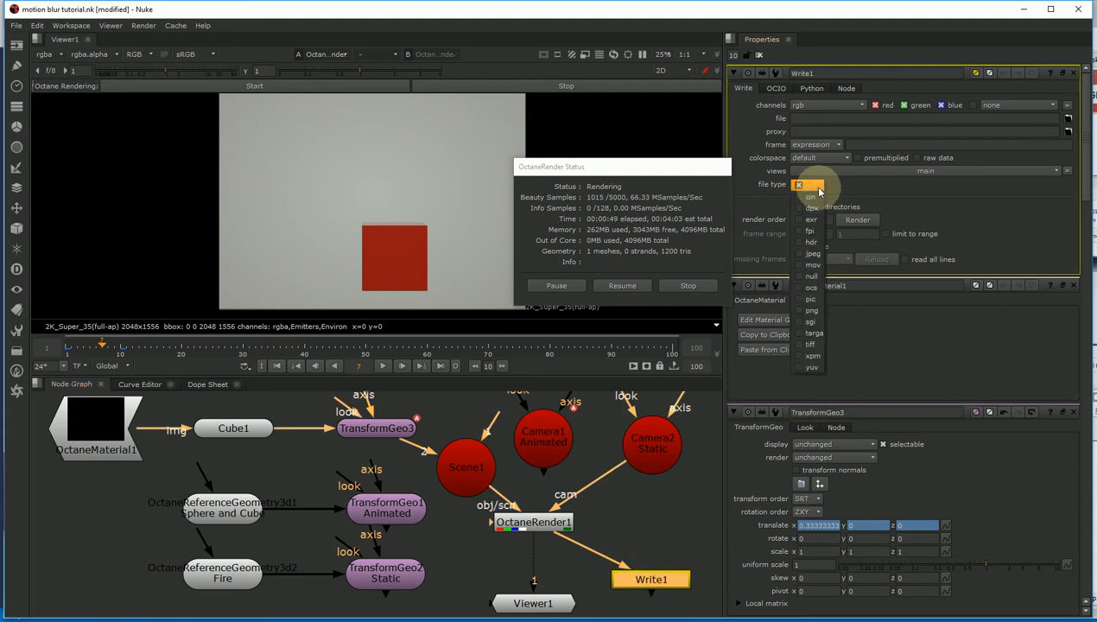
click(810, 288)
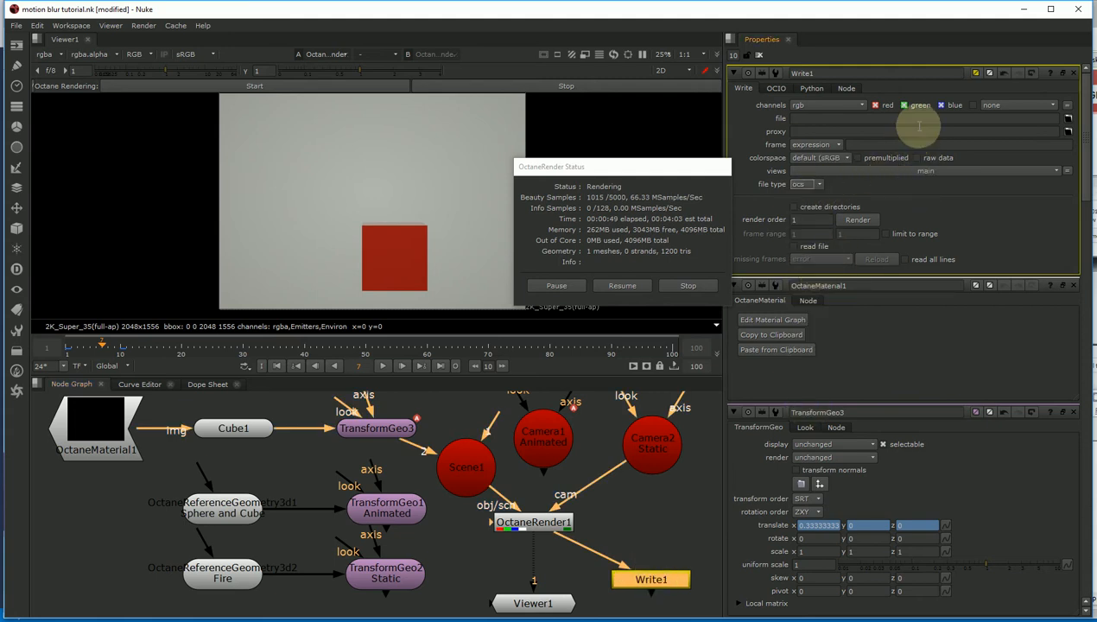
click(1068, 117)
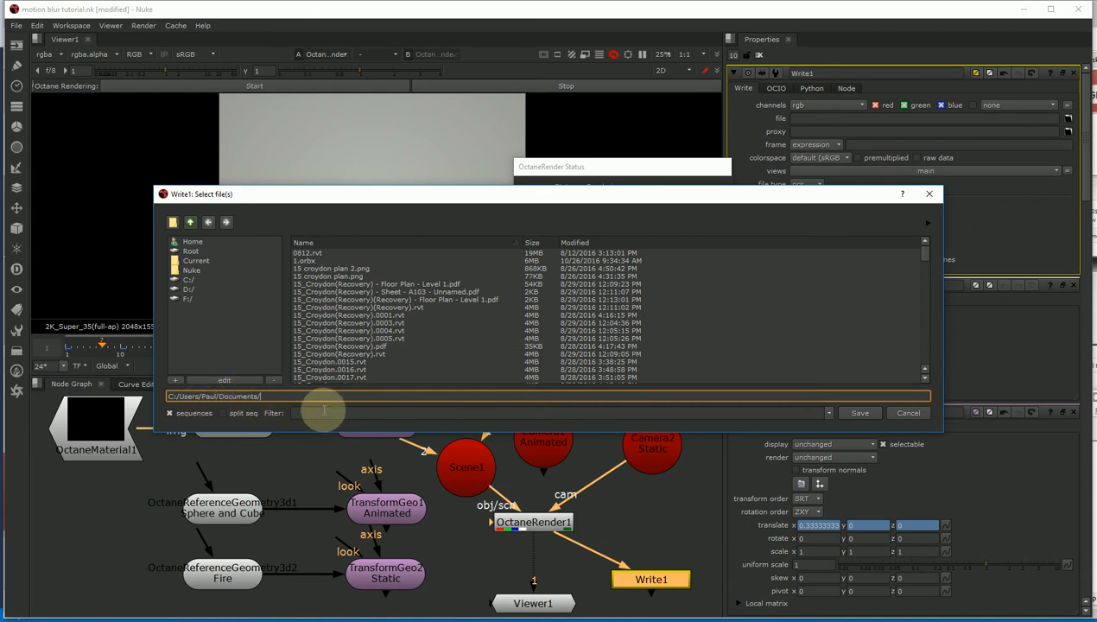
text(fromnuke1)
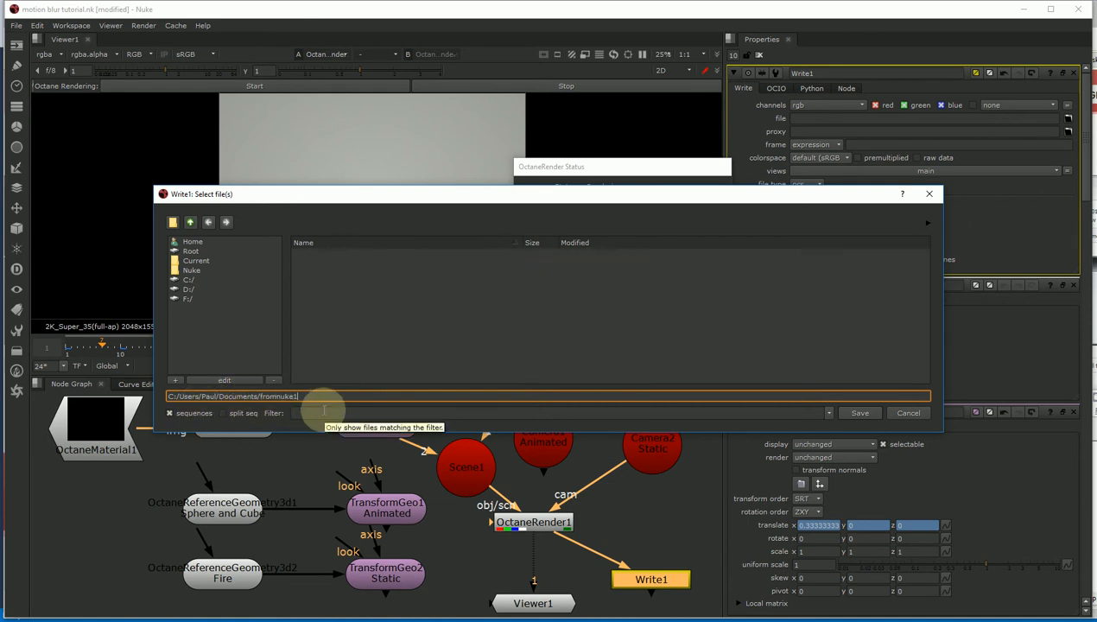
text(.ocs)
key(Return)
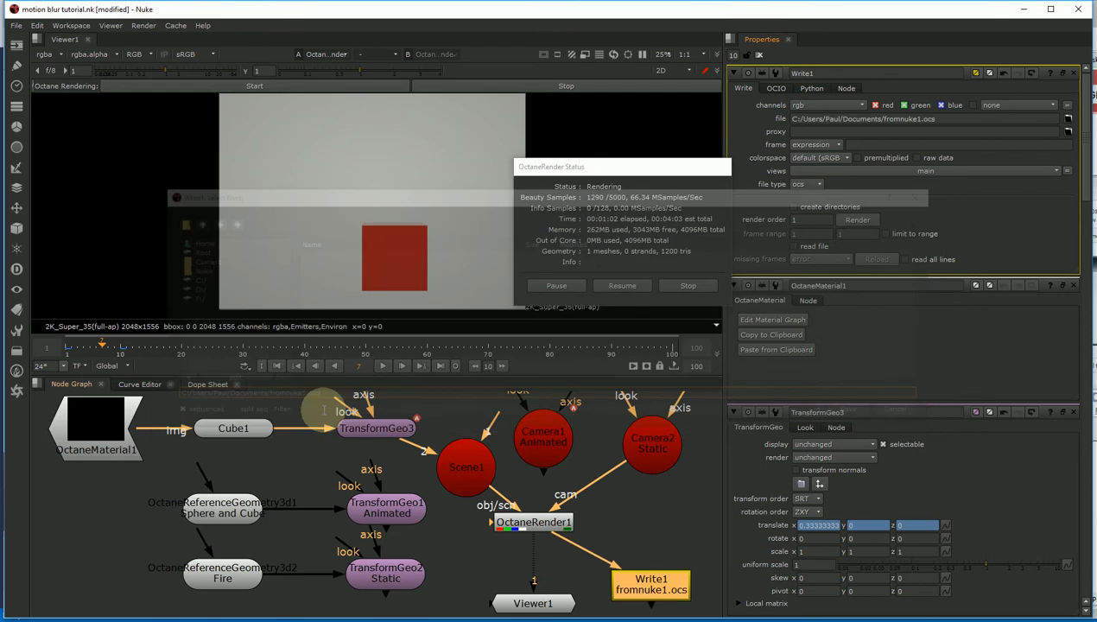
click(670, 287)
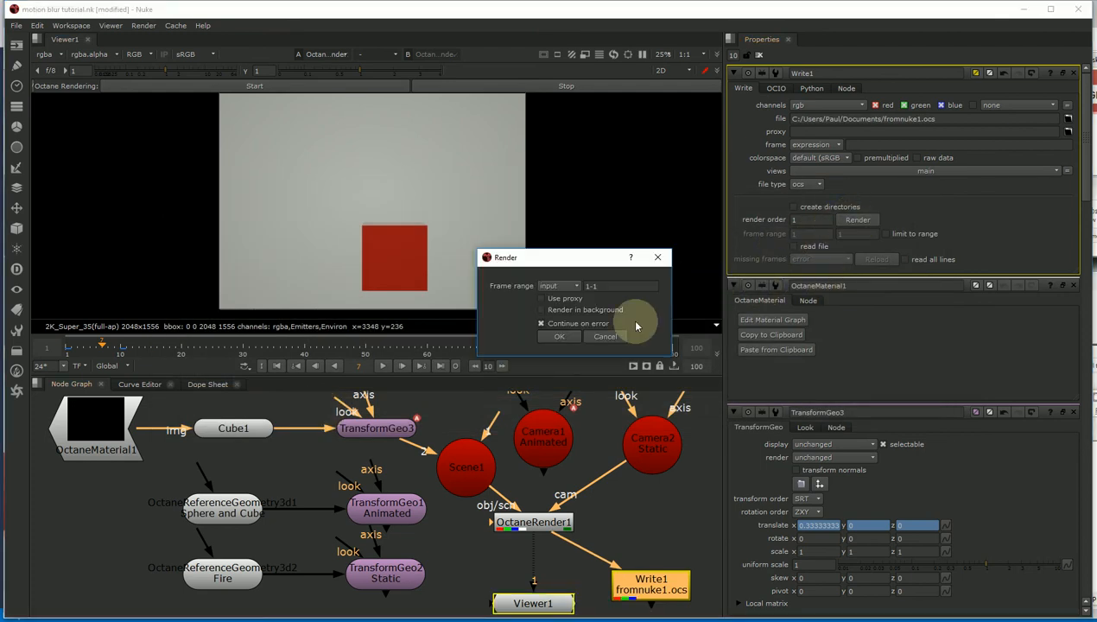
click(603, 288)
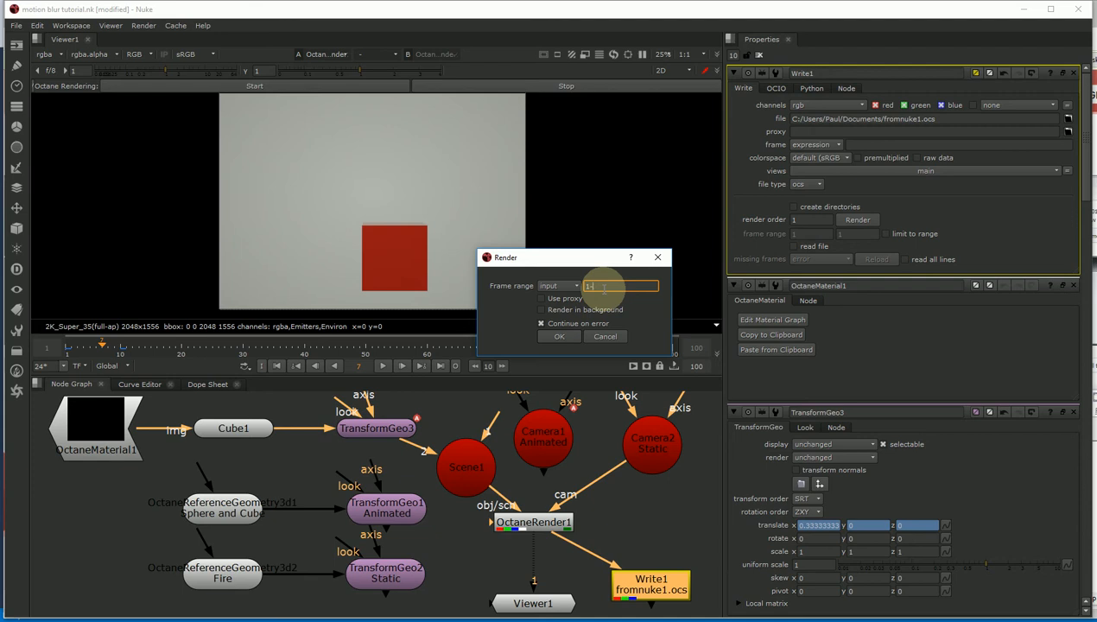
key(Return)
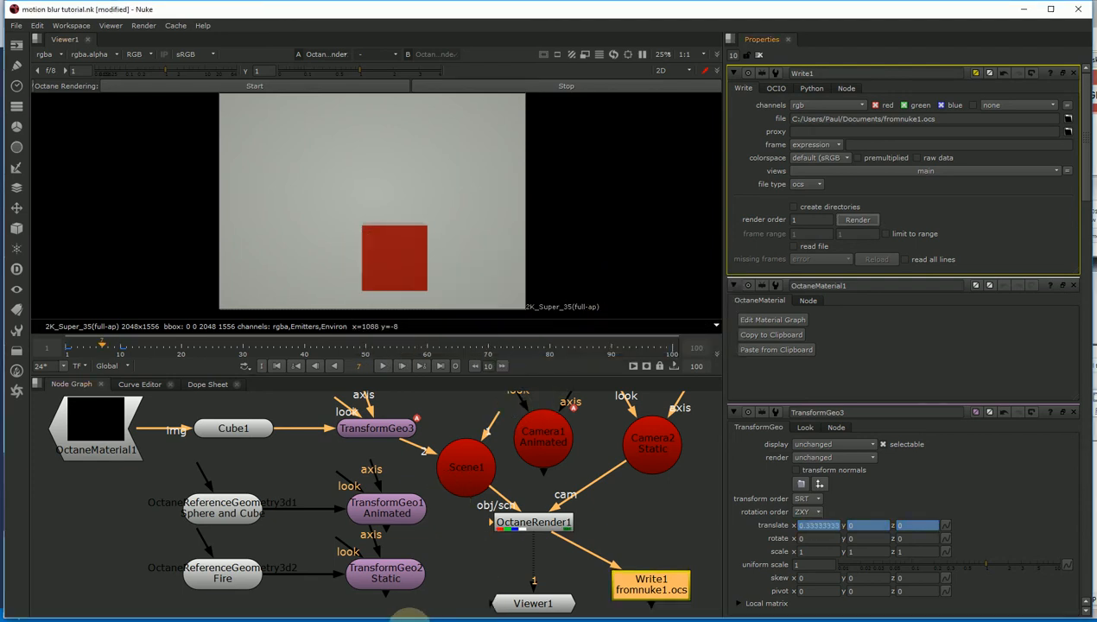
click(373, 619)
- Open fromnuke1.ocs in OctaneRender Standalone and dismiss the not-activated error
click(13, 22)
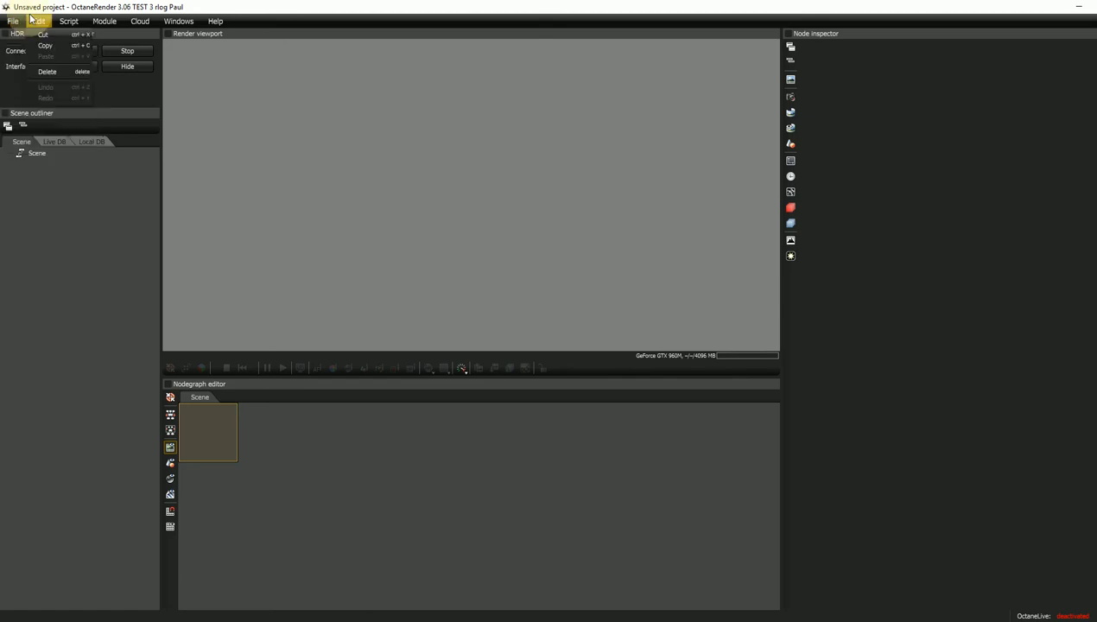
click(13, 22)
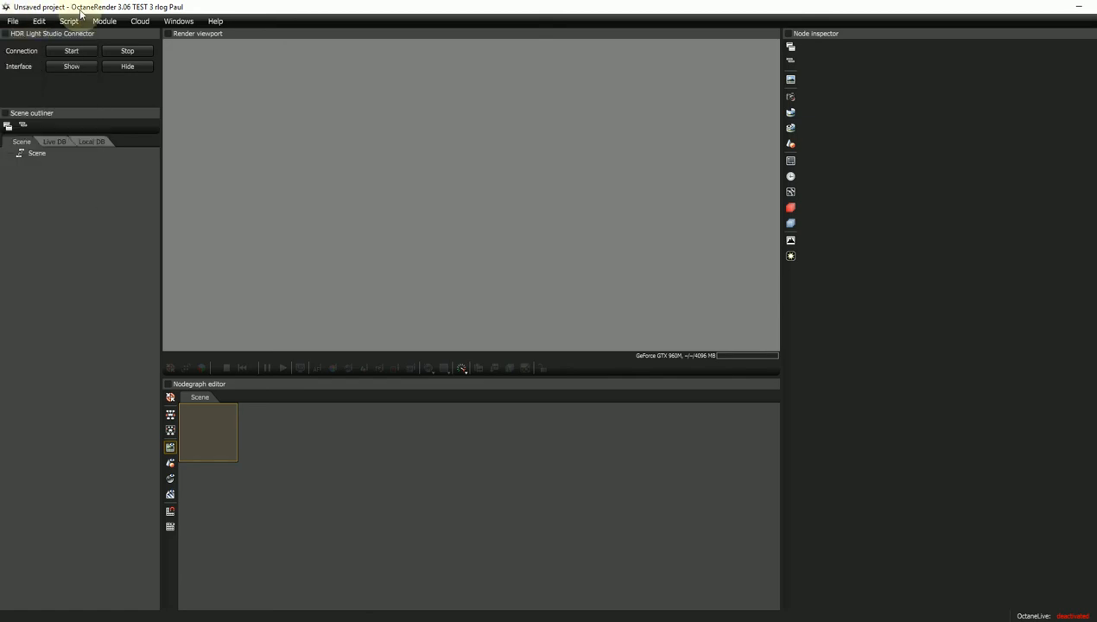
click(13, 21)
click(21, 44)
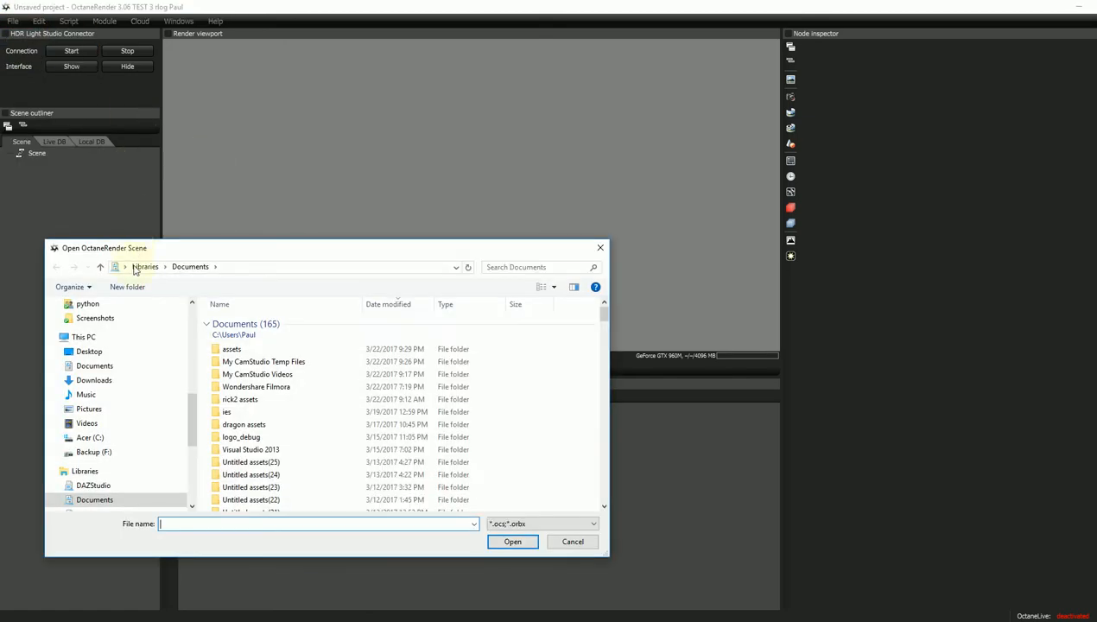
scroll(269, 399, down, 9)
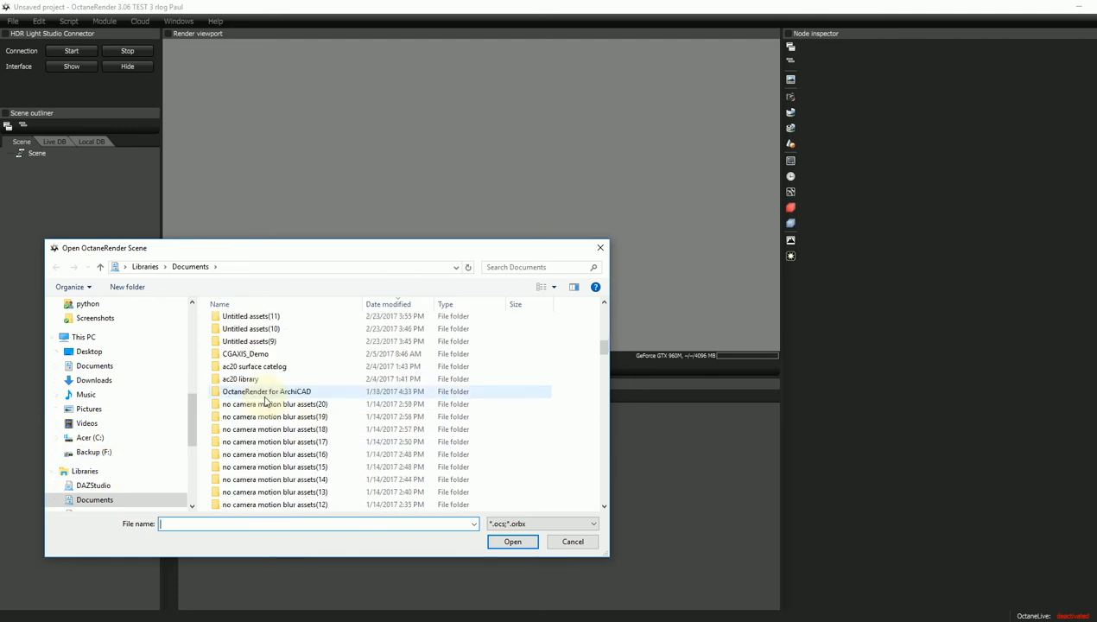
scroll(259, 397, down, 10)
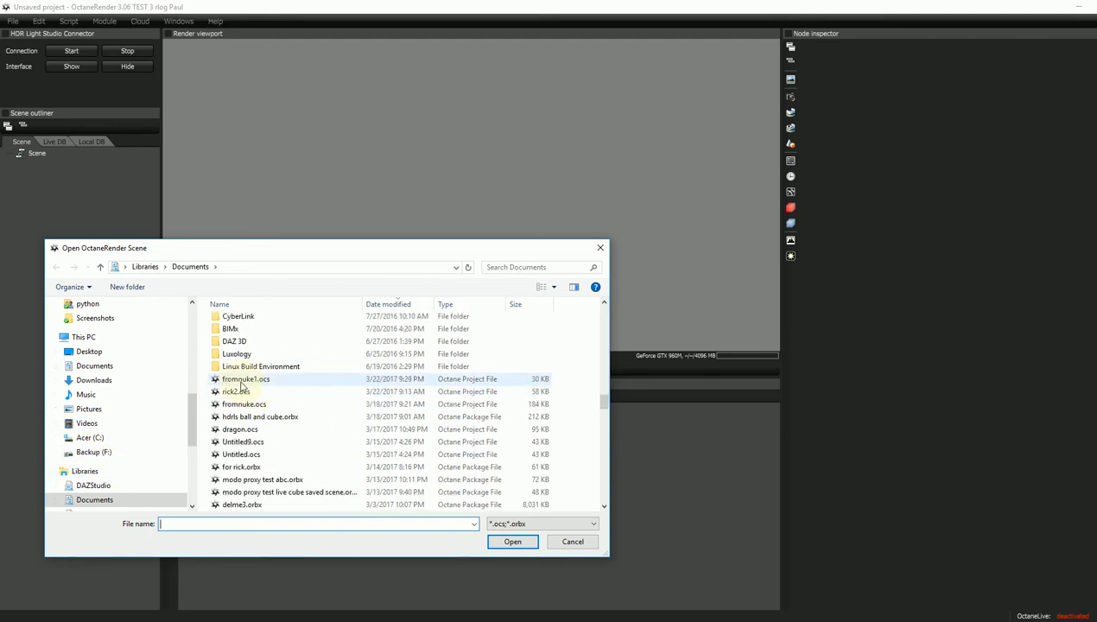
double_click(242, 380)
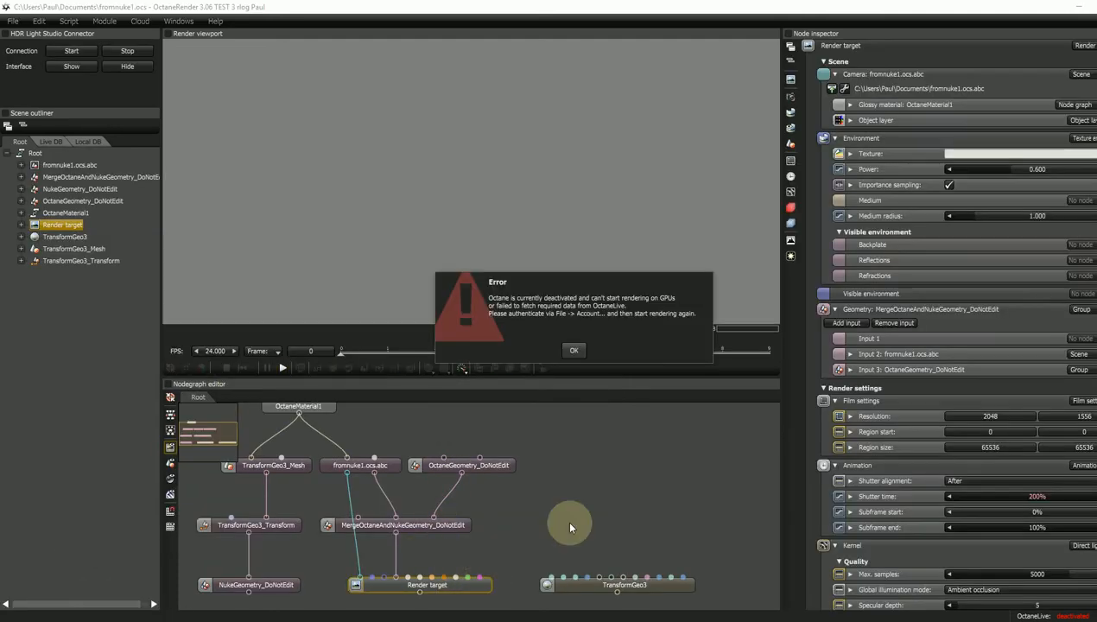
click(573, 351)
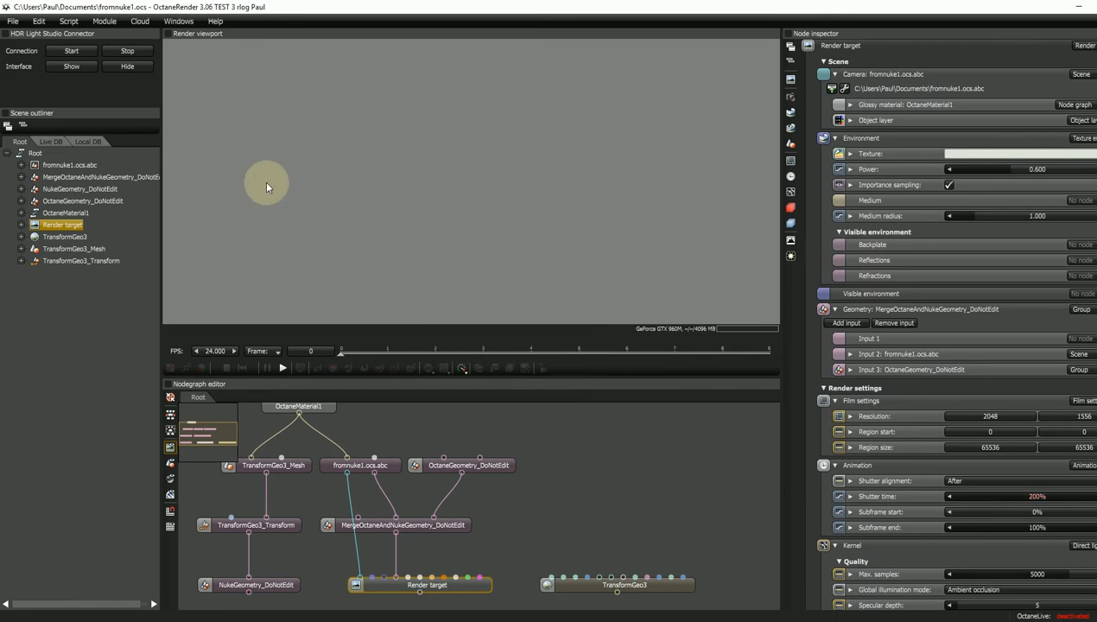
- Activate the Octane licence from File > Account
click(13, 21)
click(37, 182)
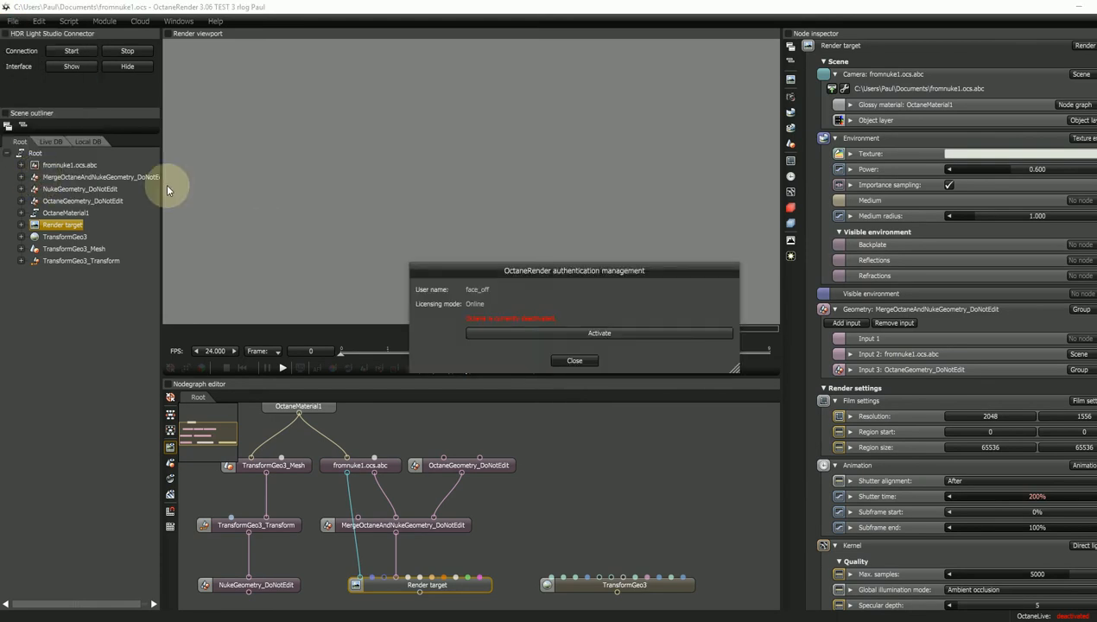
click(579, 334)
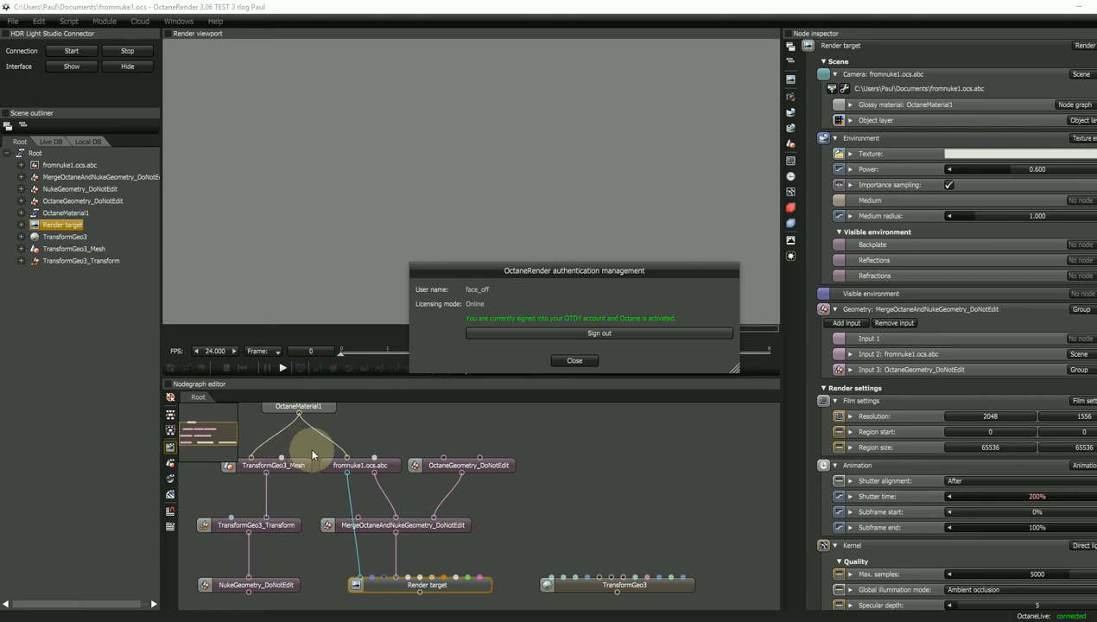
- Close the account window, let the scene render, and scrub to frame 5 to see the blurred cube
click(574, 361)
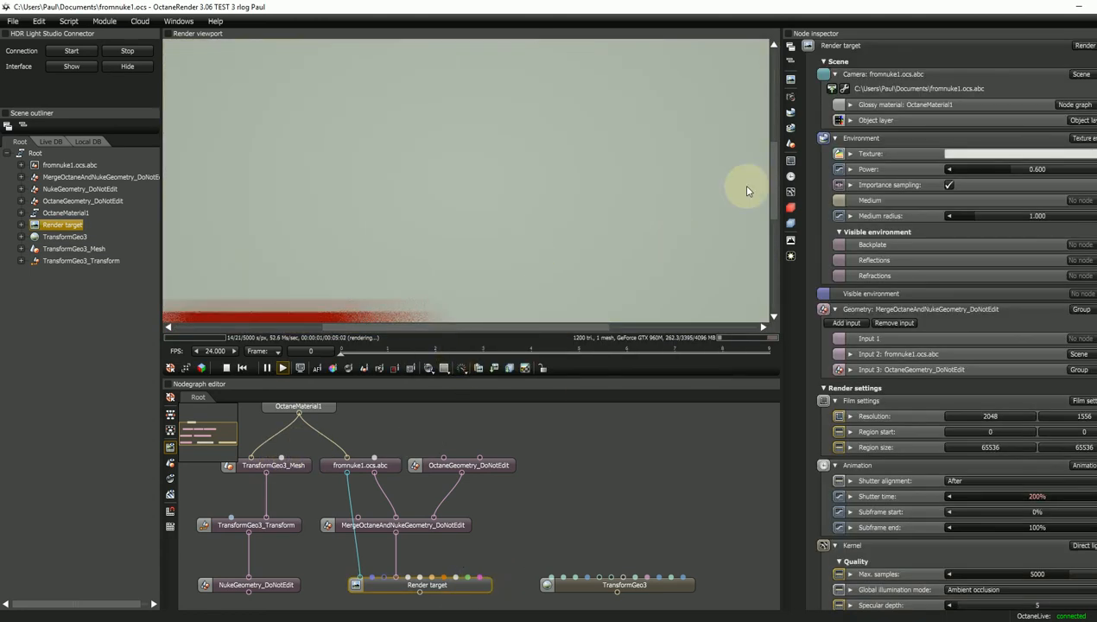
drag(771, 197, 771, 215)
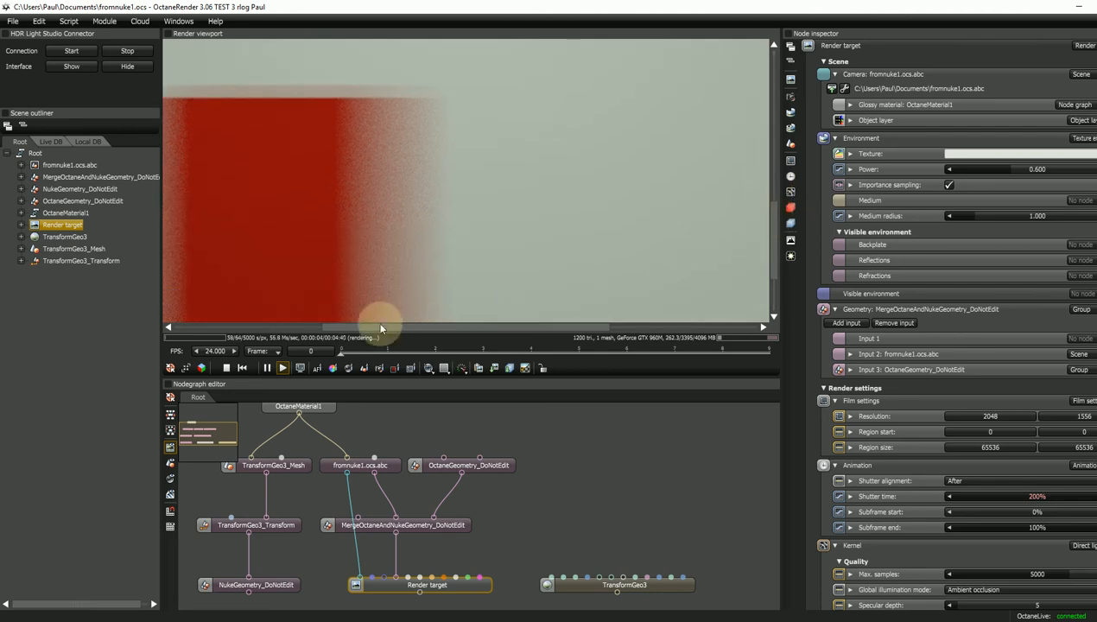
drag(384, 326, 342, 330)
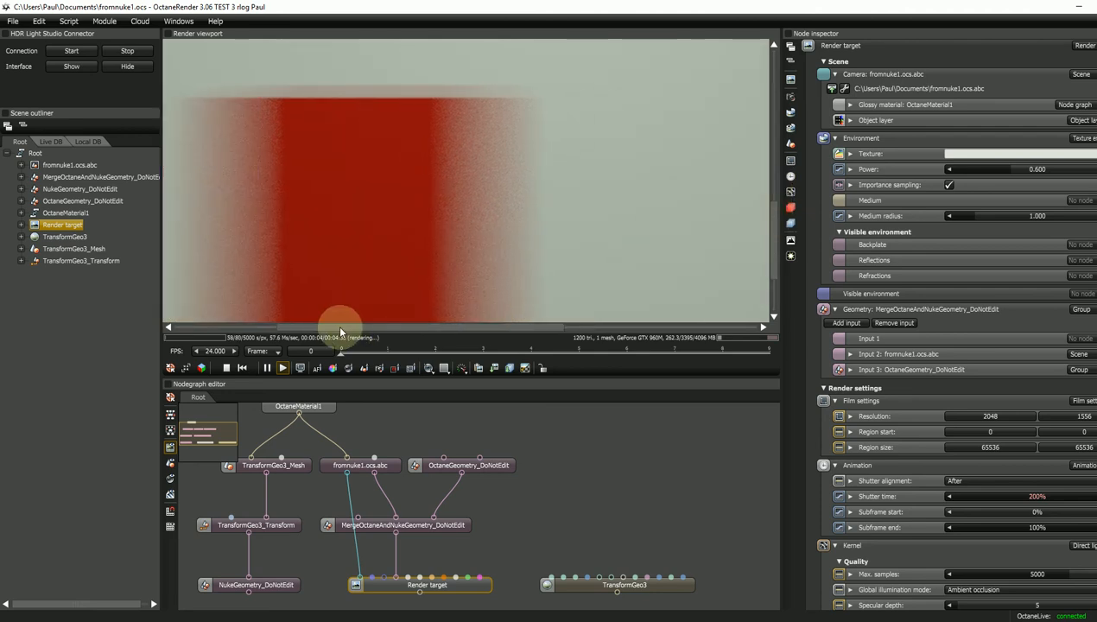
click(396, 356)
mouse_move(421, 359)
mouse_down()
mouse_move(577, 360)
mouse_move(573, 351)
mouse_up()
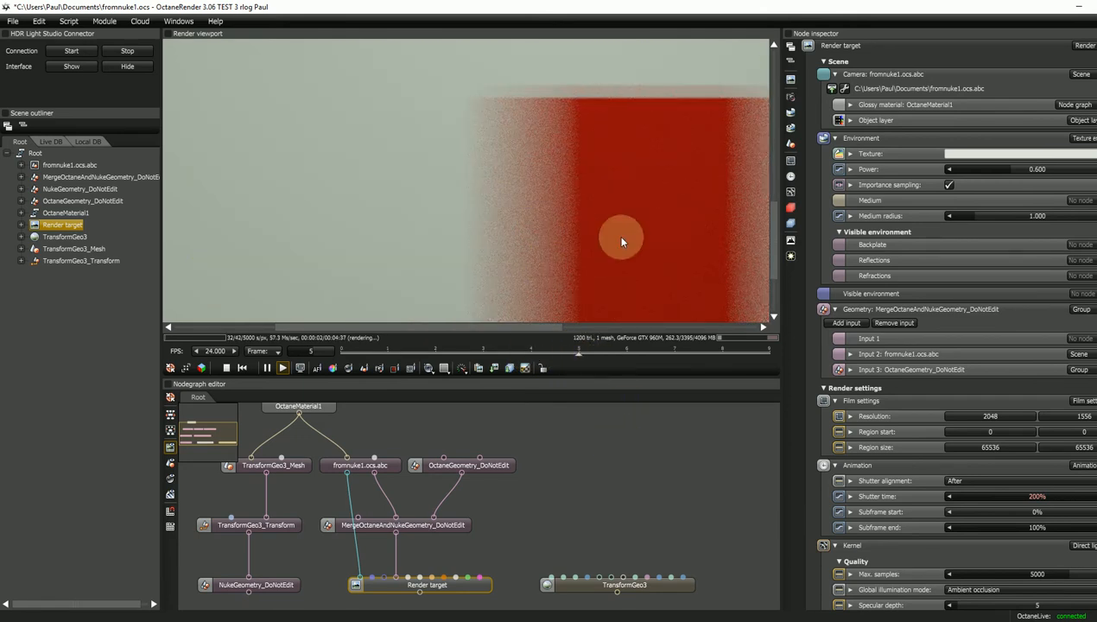
click(387, 464)
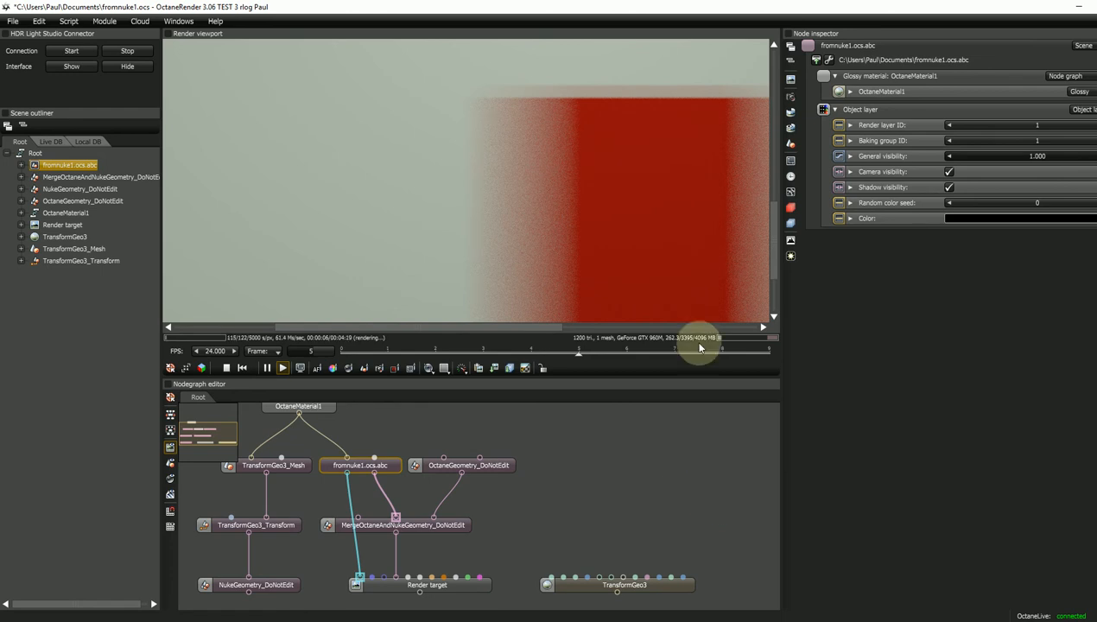
drag(555, 326, 617, 88)
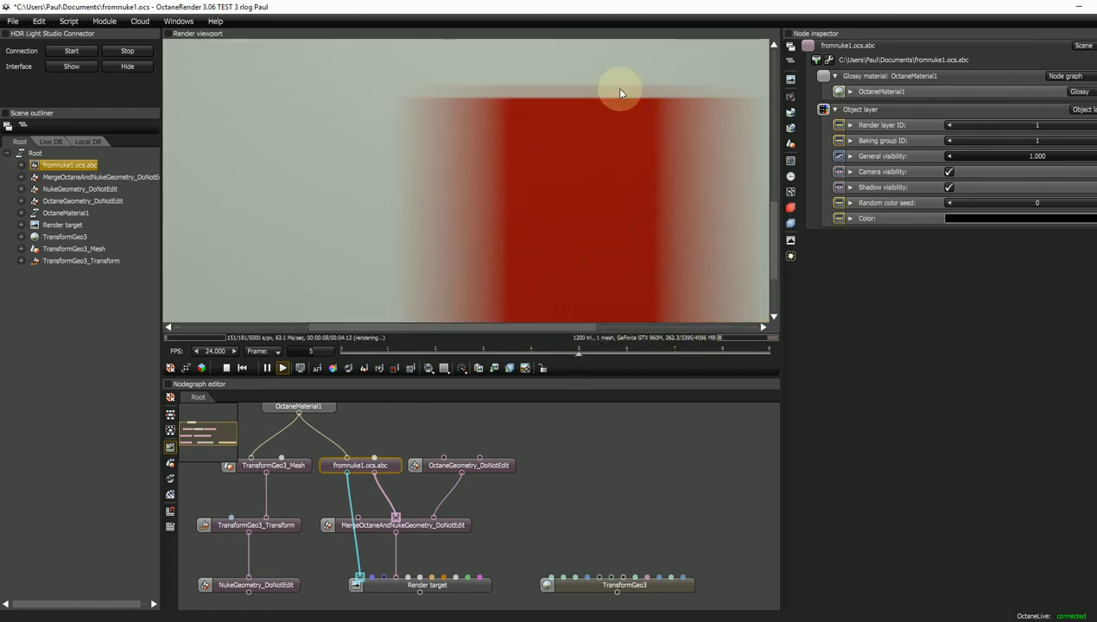
click(602, 497)
- Add a Geometry out node and wire the fromnuke1.ocs.abc geometry into it
right_click(614, 498)
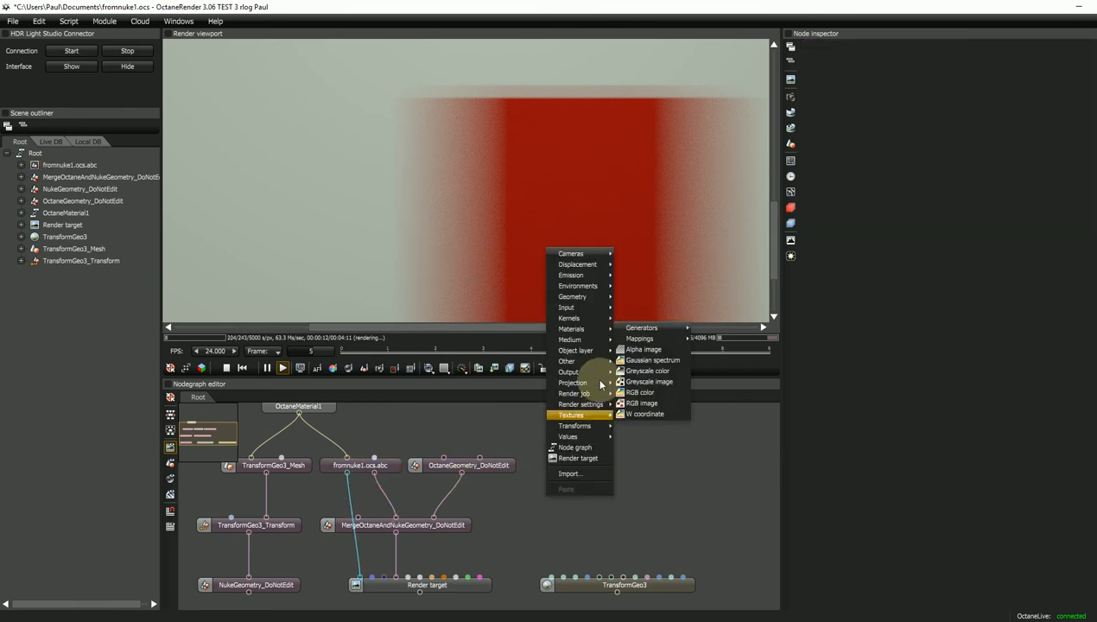
mouse_move(598, 372)
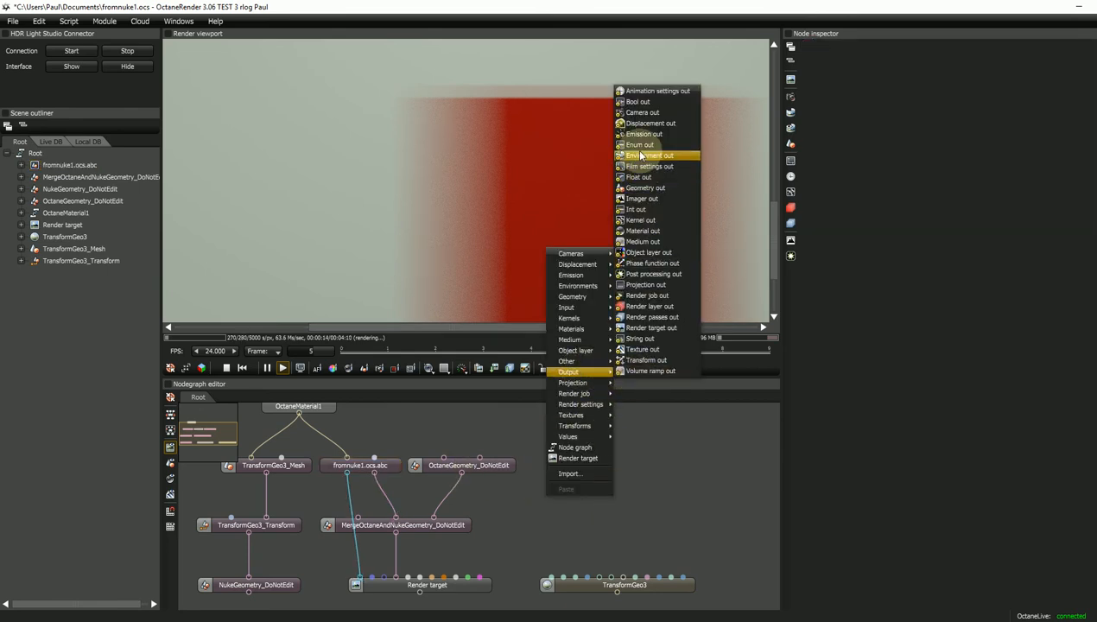
click(649, 188)
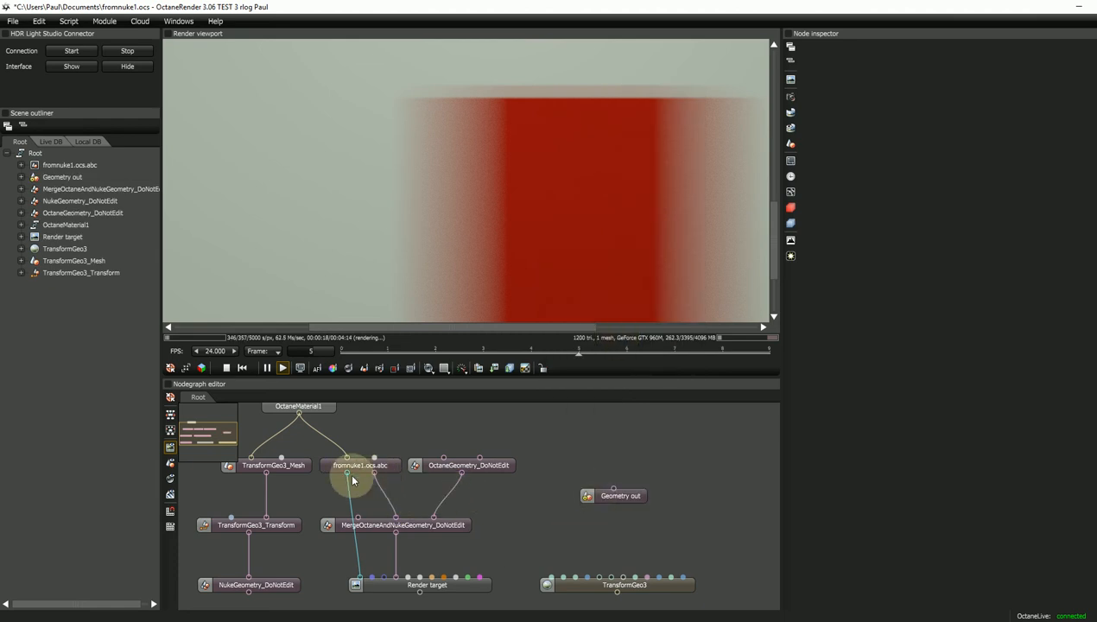
drag(374, 472, 583, 518)
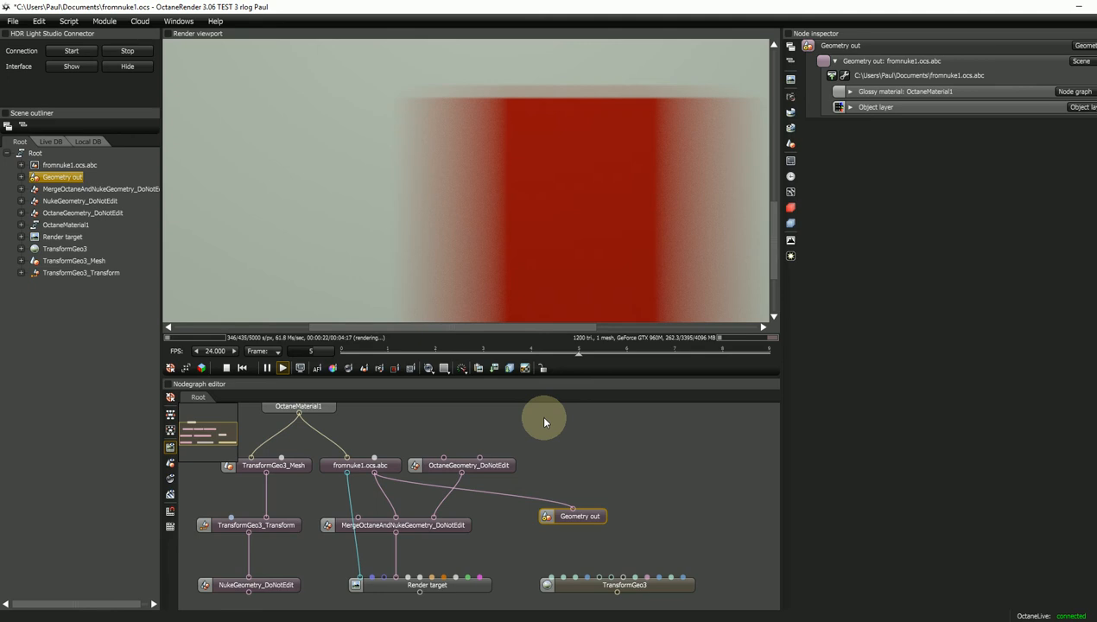
- Save the project, overwriting the existing scene file, and start a new empty project
key(ctrl+s)
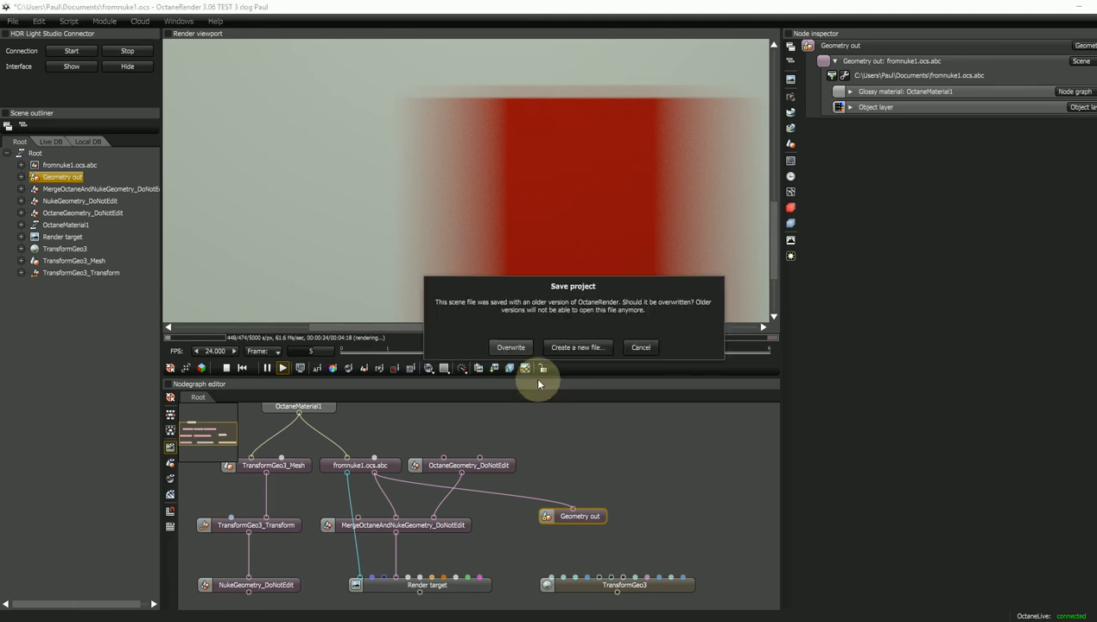
click(514, 346)
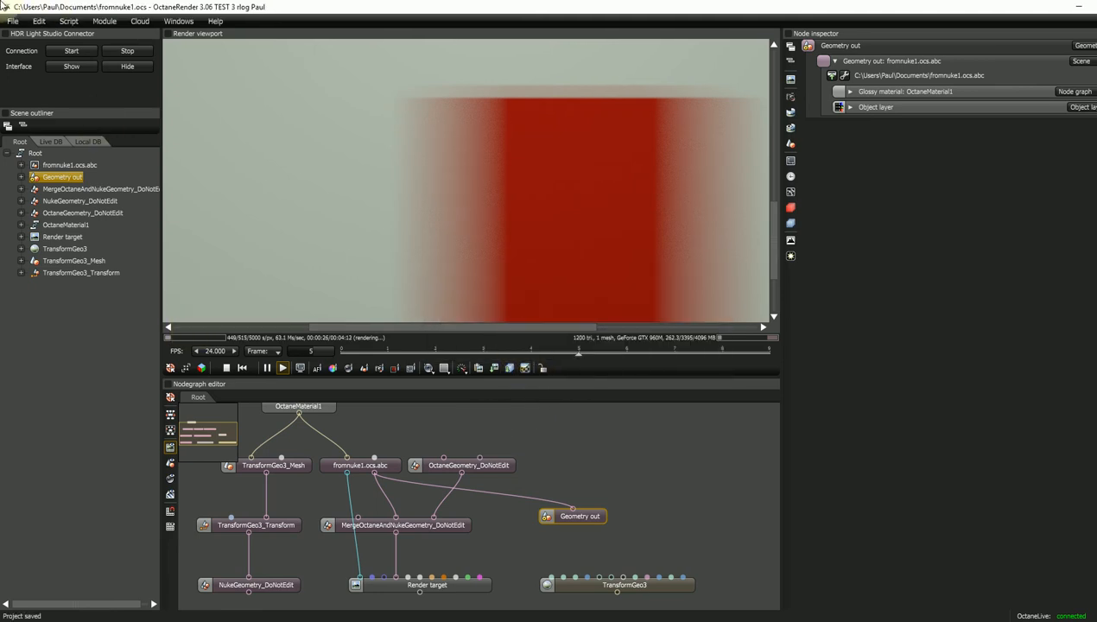
click(13, 21)
click(34, 35)
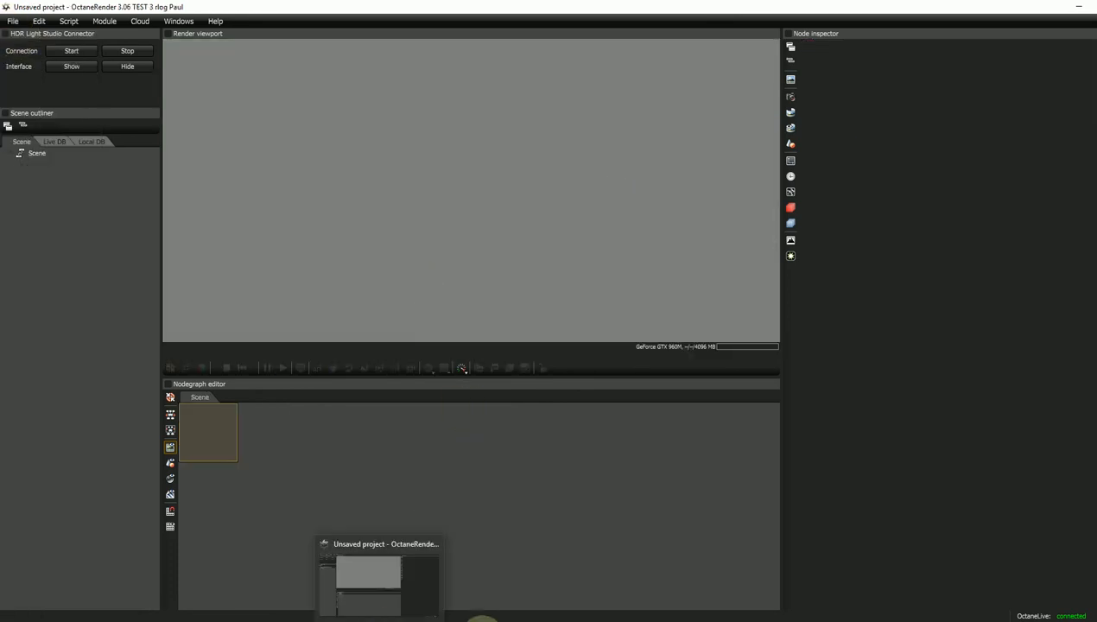
- Back in Nuke, feed TransformGeo3 into Scene1 and detach Scene1 from OctaneRender1's scene input
mouse_move(482, 617)
click(523, 591)
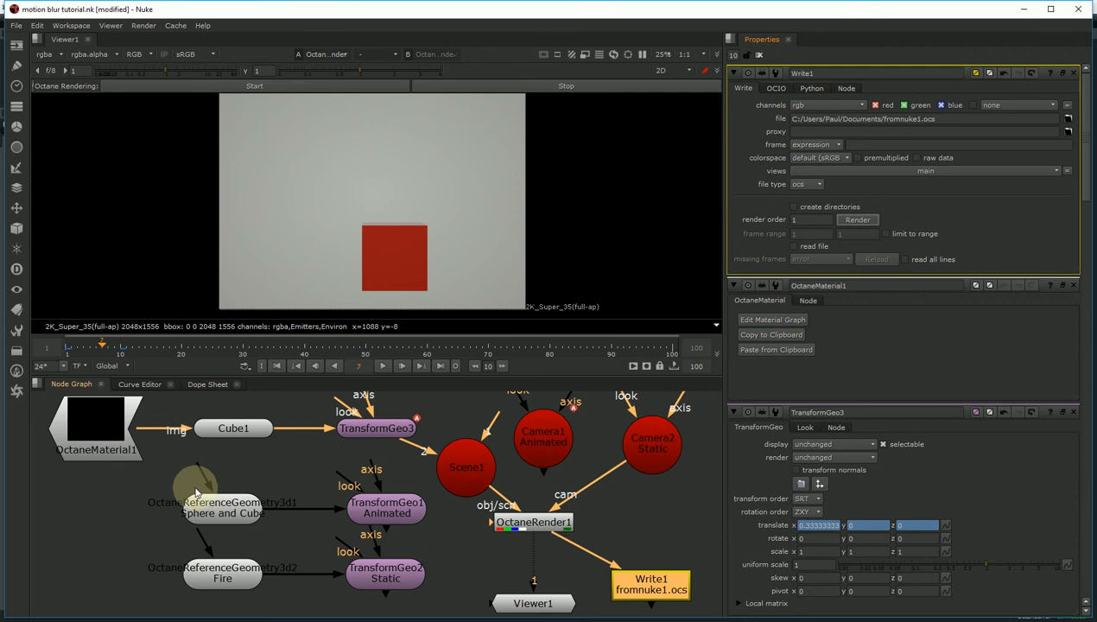
drag(226, 512, 226, 532)
click(314, 481)
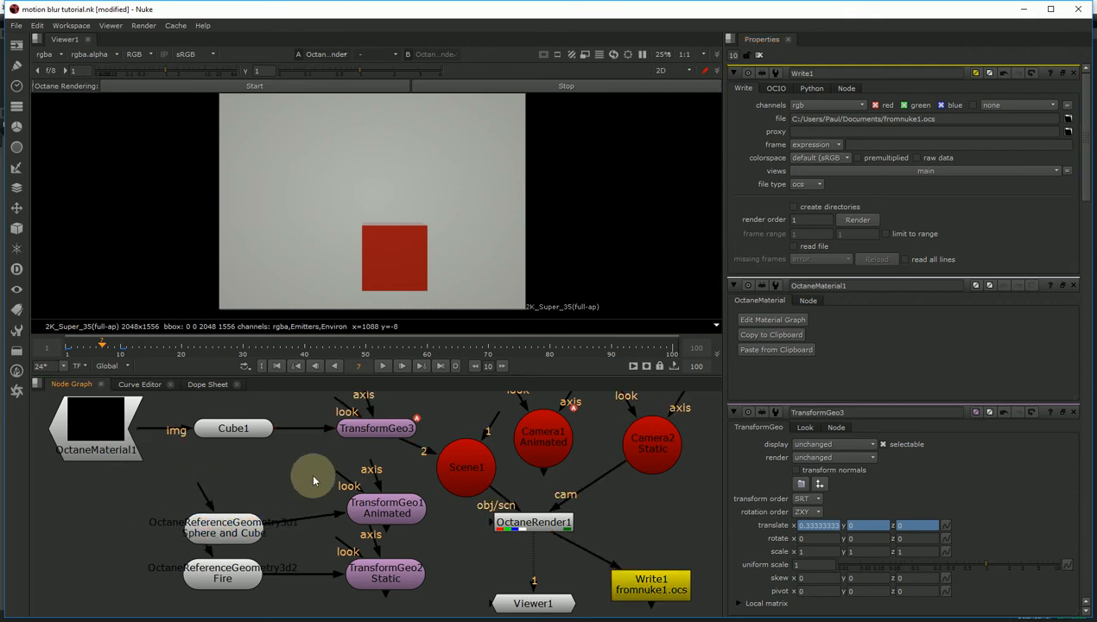
drag(429, 454, 453, 462)
drag(511, 503, 468, 473)
- Add an Octane reference geometry node under Cube1 referencing fromnuke1.ocs as its scene file
click(16, 372)
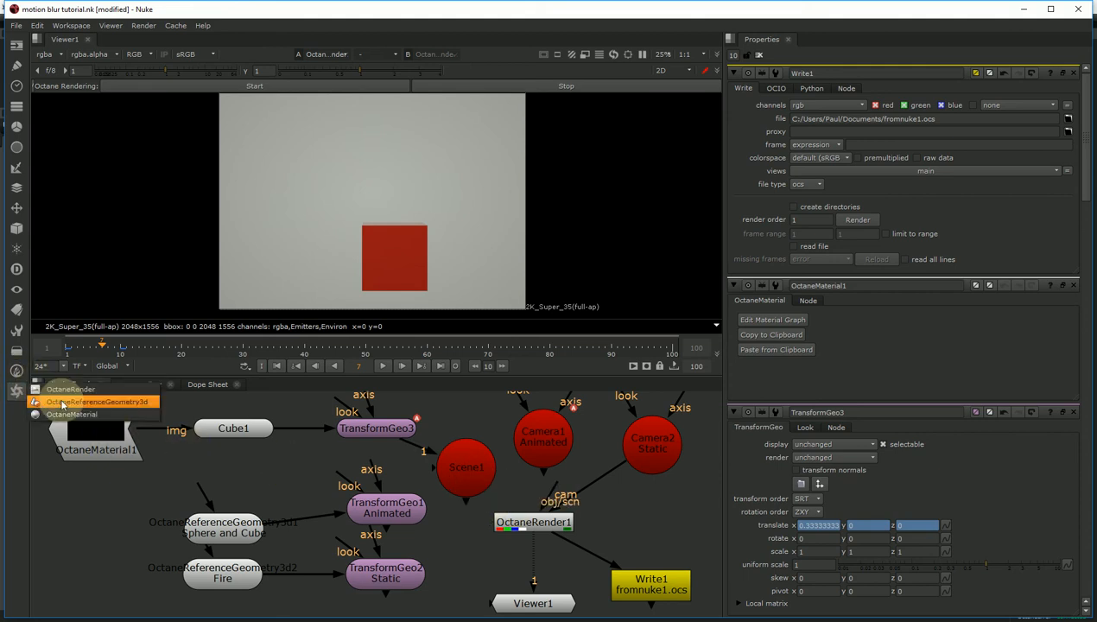
click(39, 399)
drag(467, 506, 510, 522)
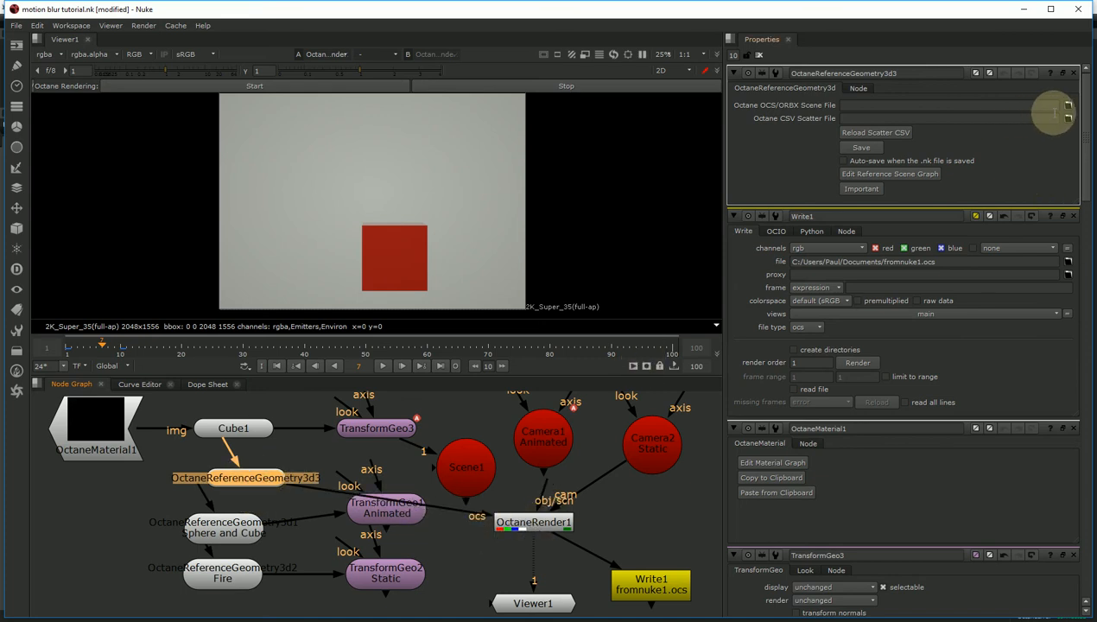
click(1069, 107)
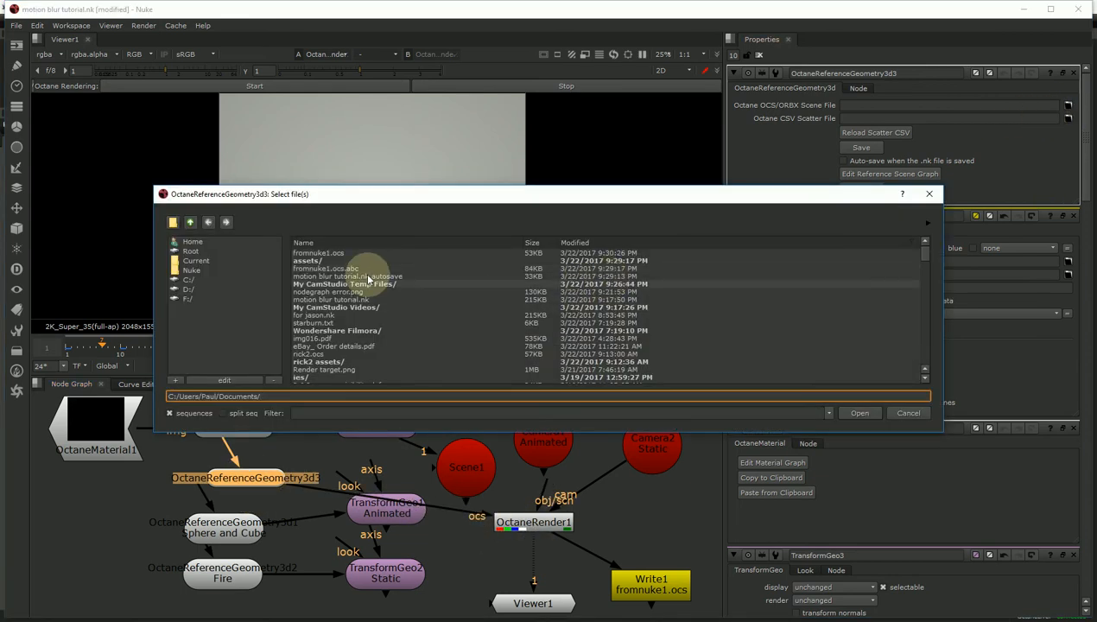
double_click(315, 252)
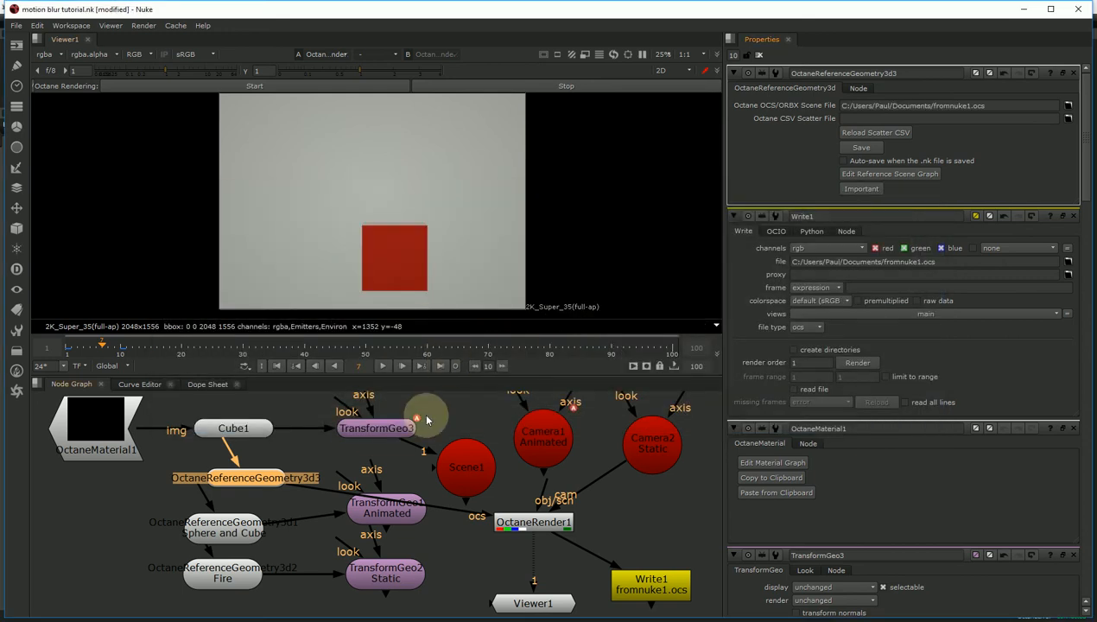
- Start the Octane render and step through frames 5, 4, 2 and 6 to check the blurred cube
click(257, 84)
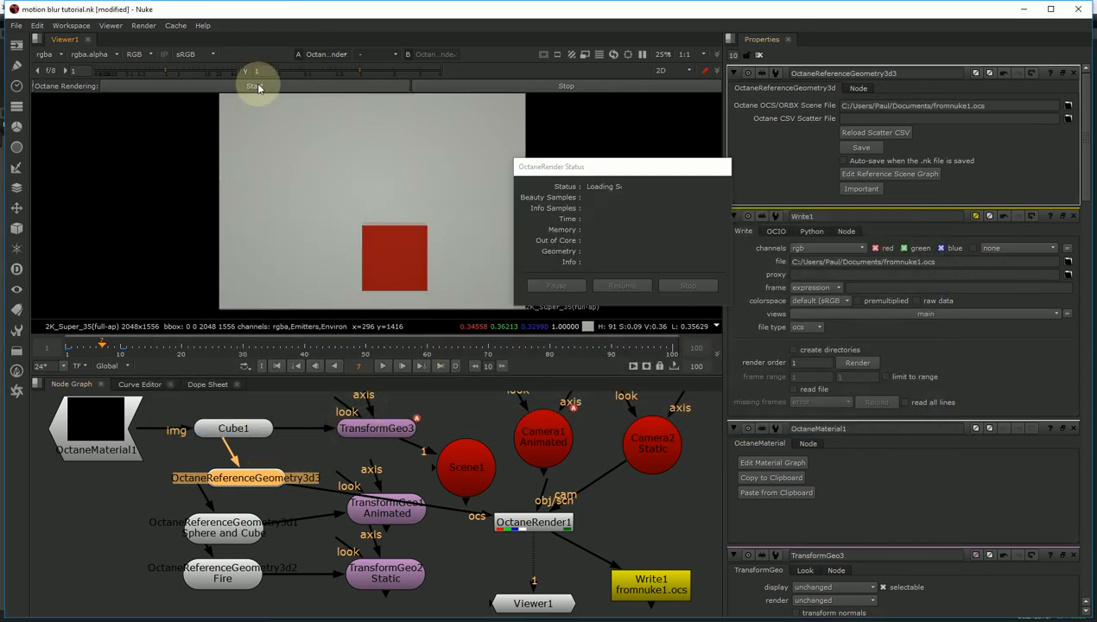
drag(624, 167, 736, 138)
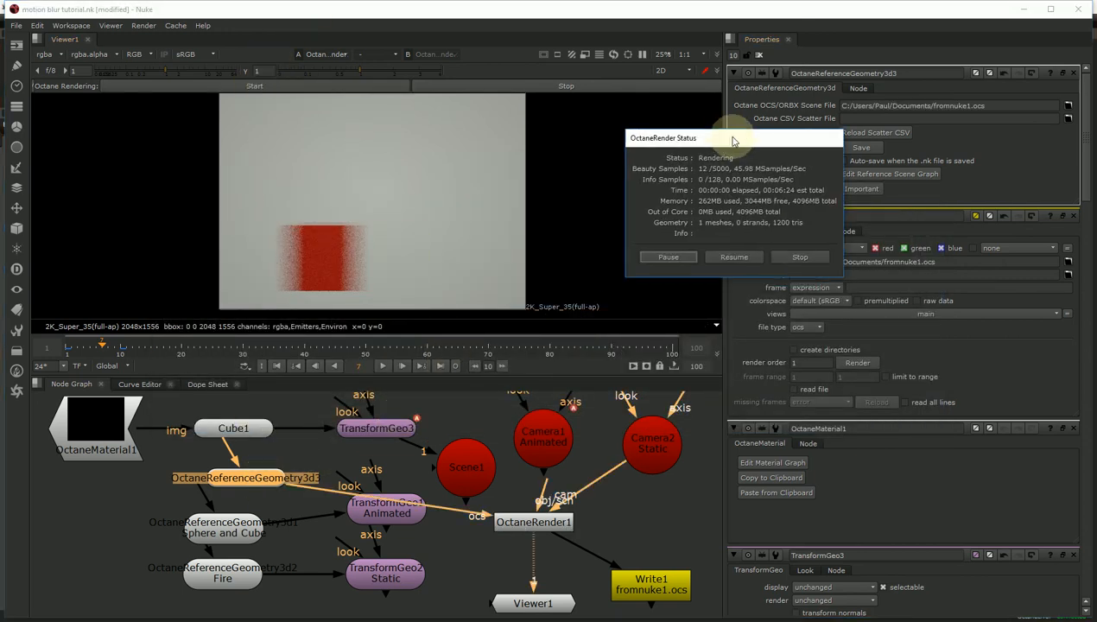
click(92, 348)
click(80, 349)
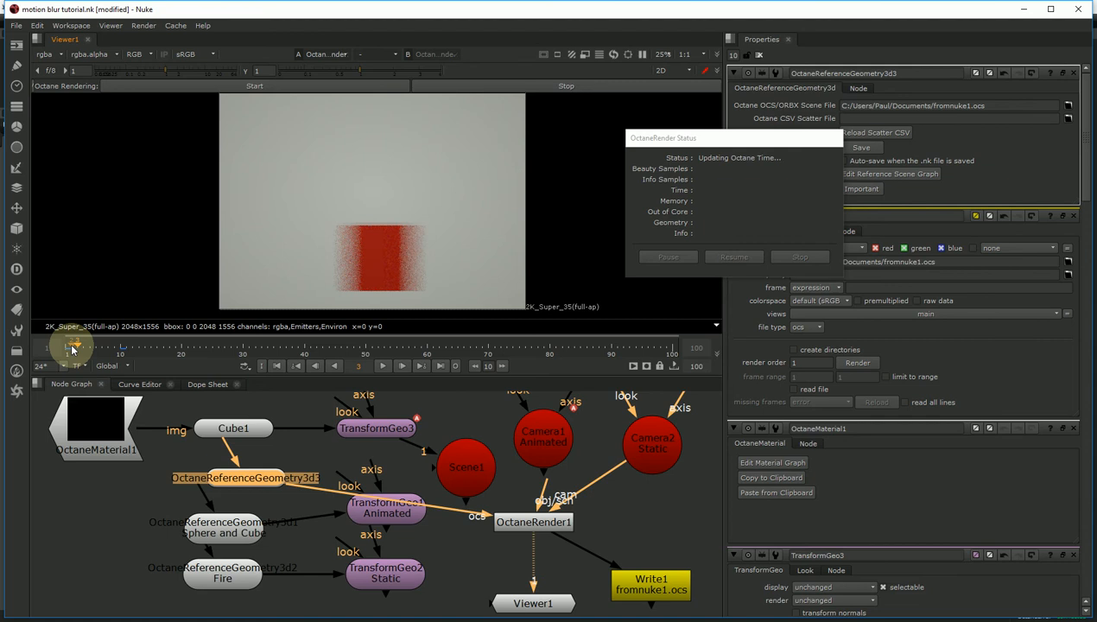
click(73, 349)
click(95, 349)
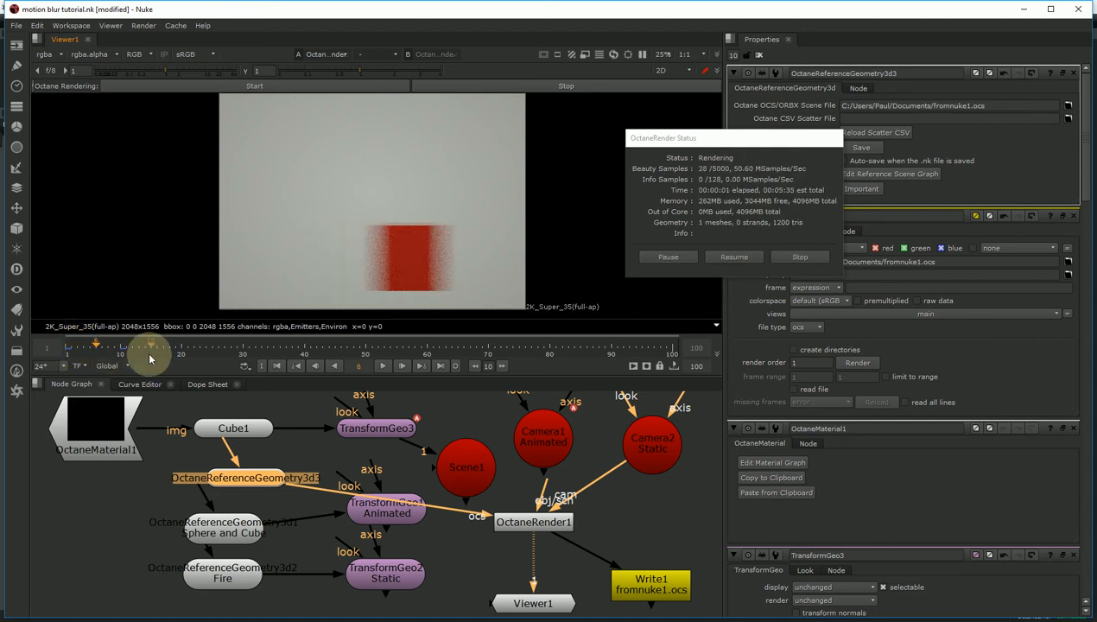
drag(643, 138, 825, 418)
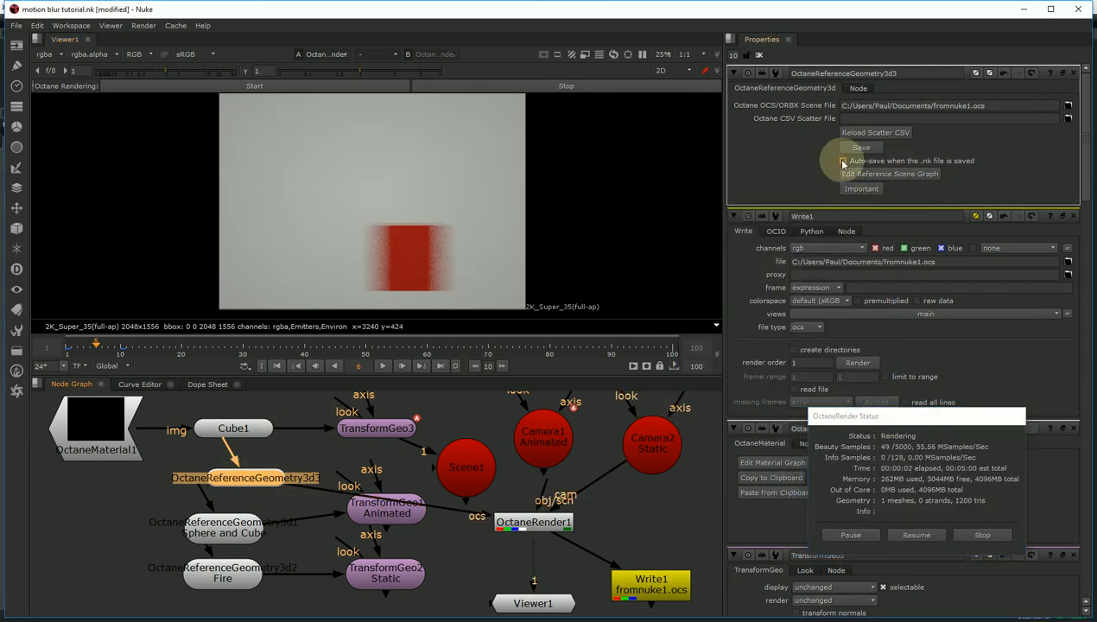
- Open the reference scene graph and arrange OctaneMaterial1, fromnuke1.ocs.abc and Geometry out together
click(874, 175)
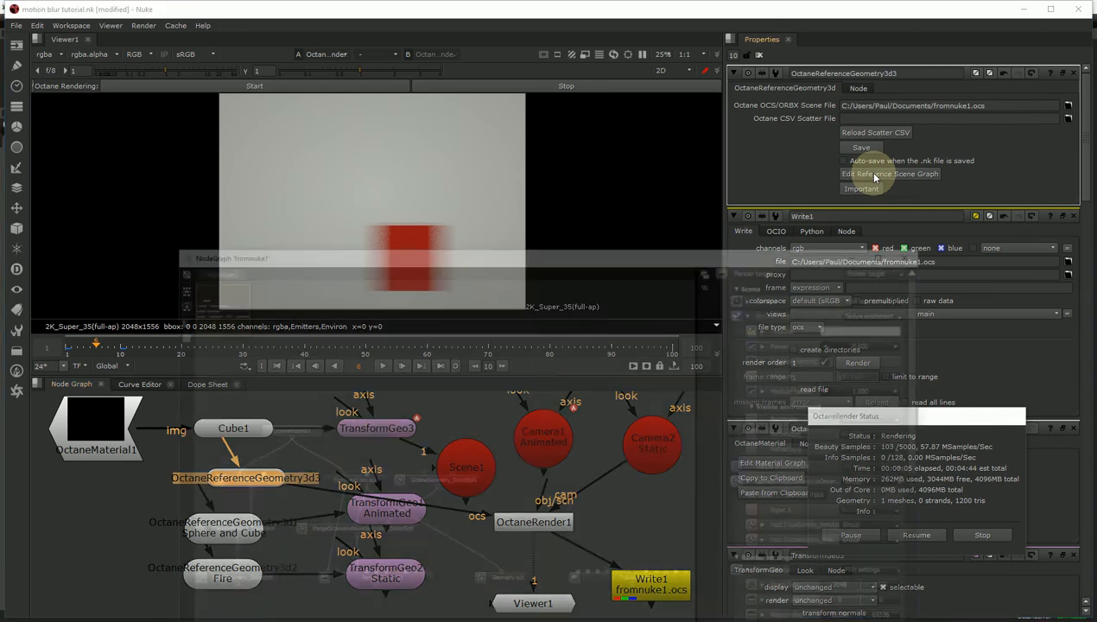
drag(524, 254, 625, 158)
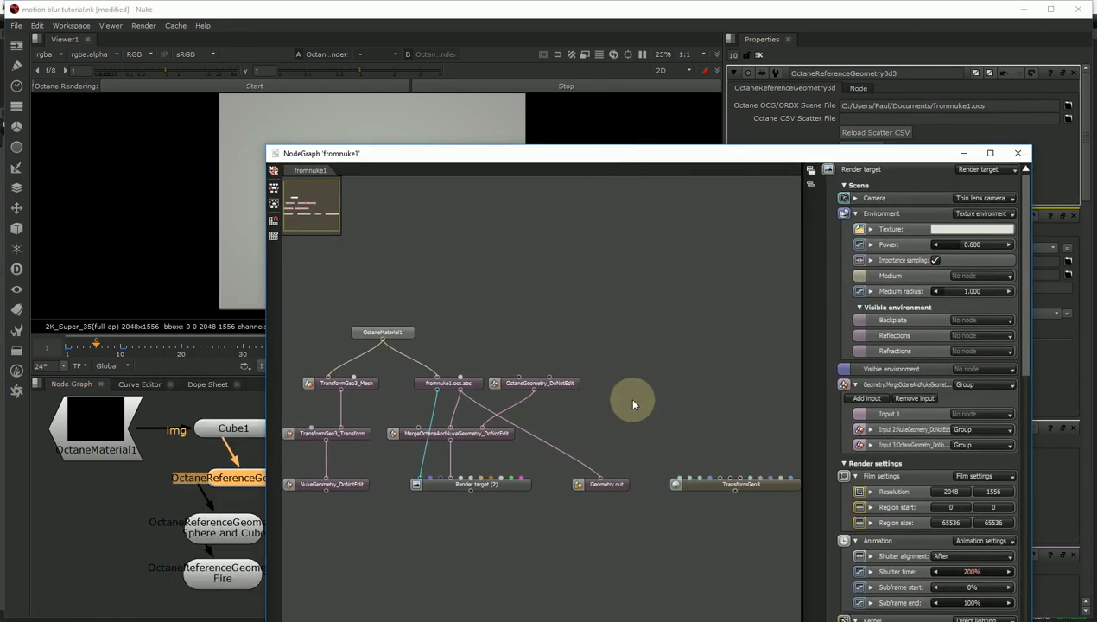
middle_drag(633, 405, 703, 277)
drag(693, 363, 652, 402)
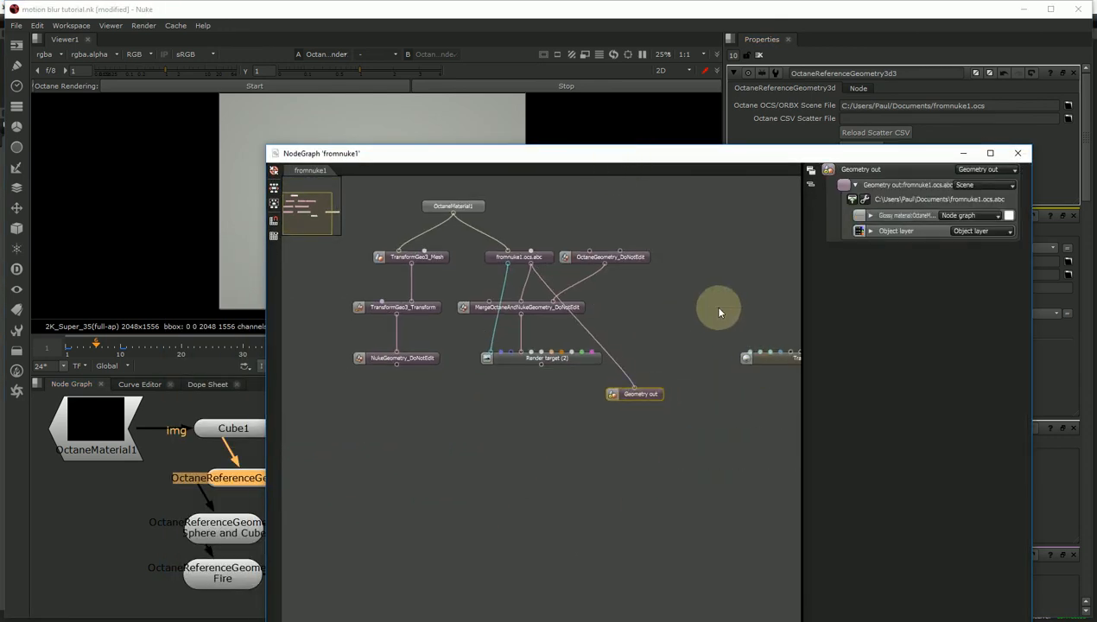
drag(543, 256, 603, 298)
click(650, 398)
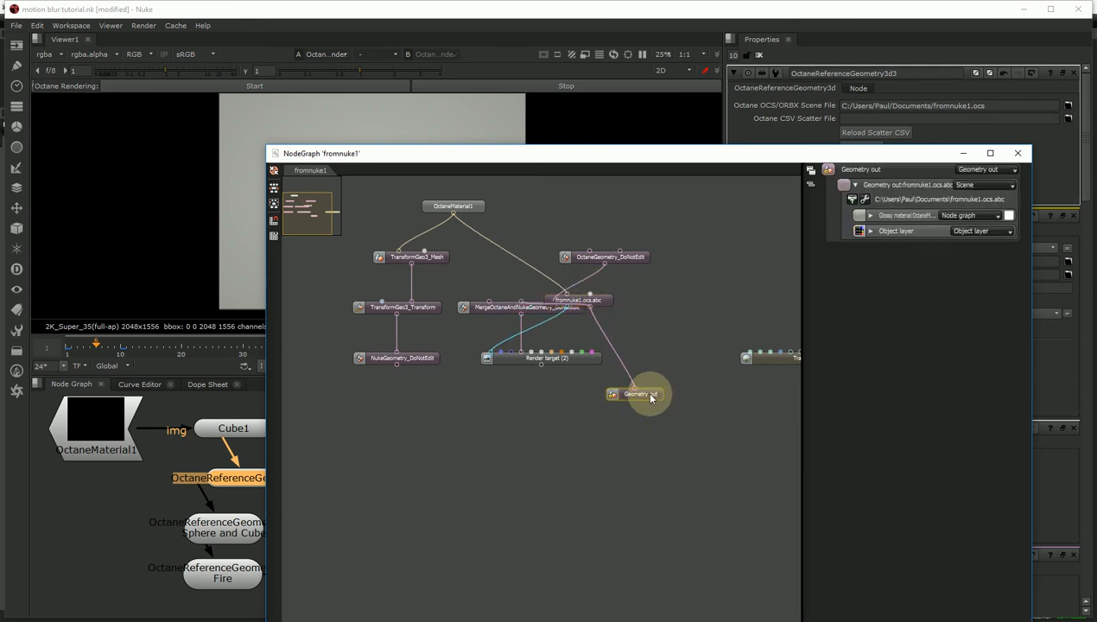
drag(651, 398, 616, 538)
drag(600, 298, 605, 446)
click(610, 535)
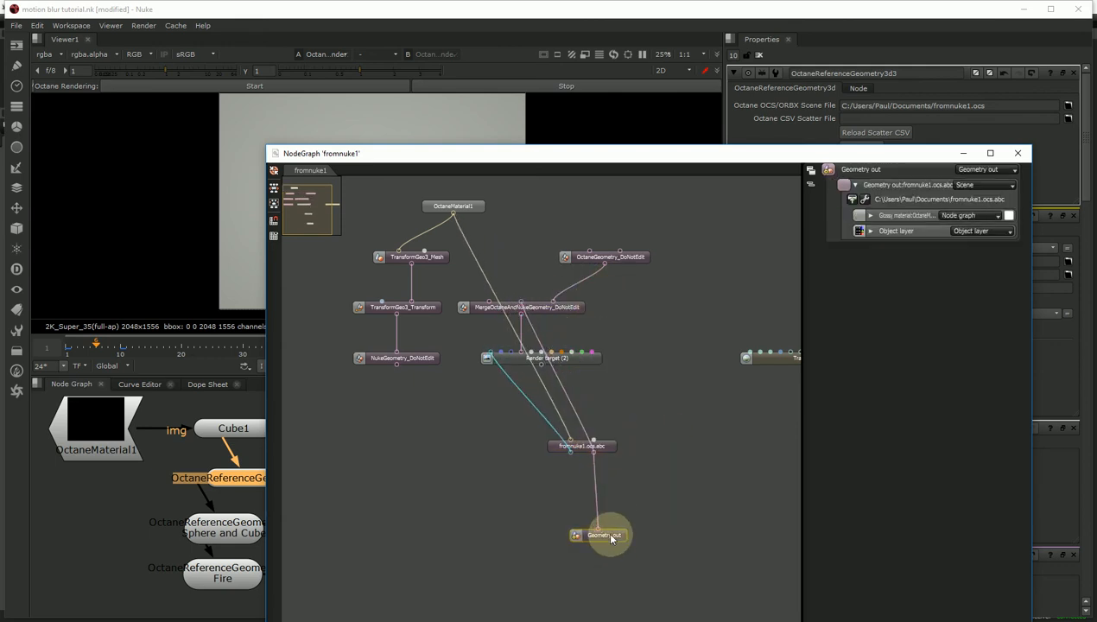
drag(610, 534, 612, 512)
drag(470, 209, 578, 403)
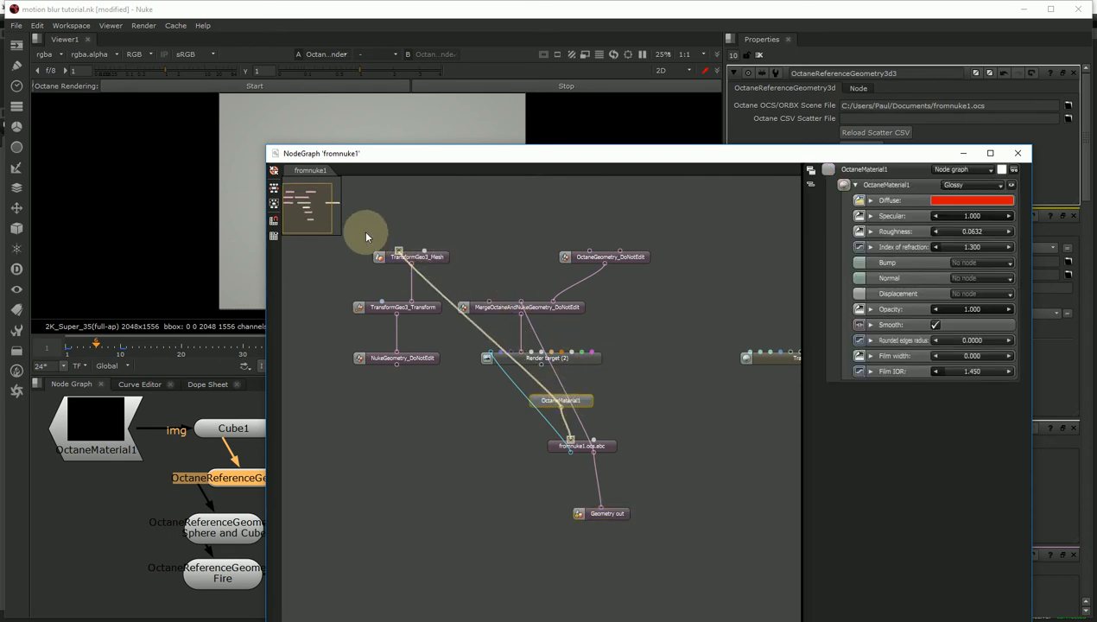
- Delete the mesh, merge, render target and TransformGeo3 nodes, stack the remaining three, and close the graph
drag(353, 239, 423, 410)
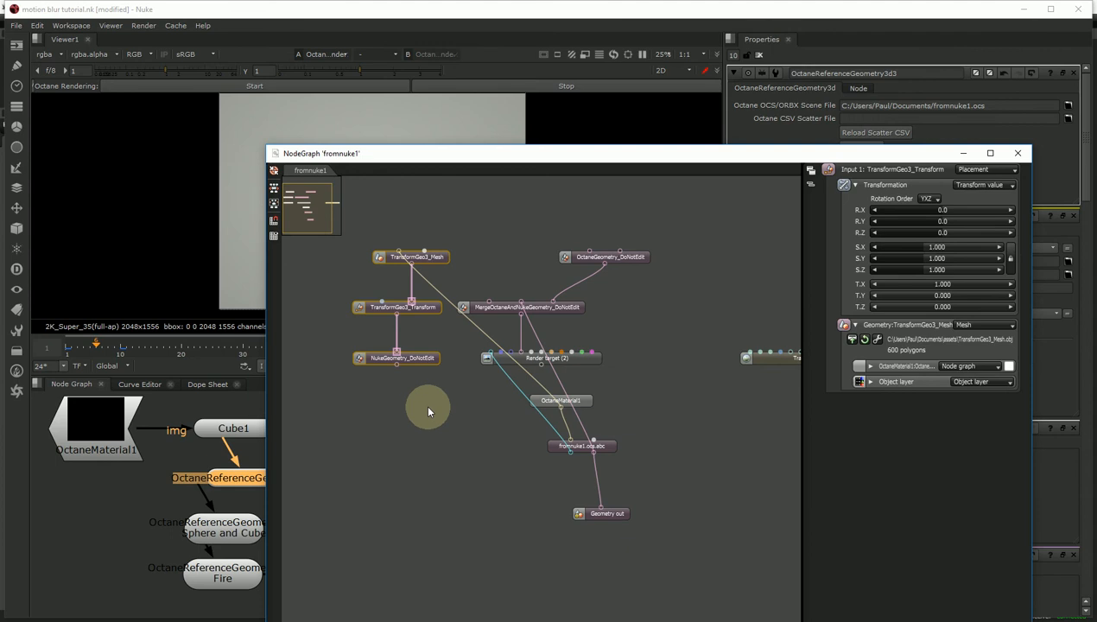
key(Delete)
drag(457, 222, 693, 364)
key(Delete)
click(776, 357)
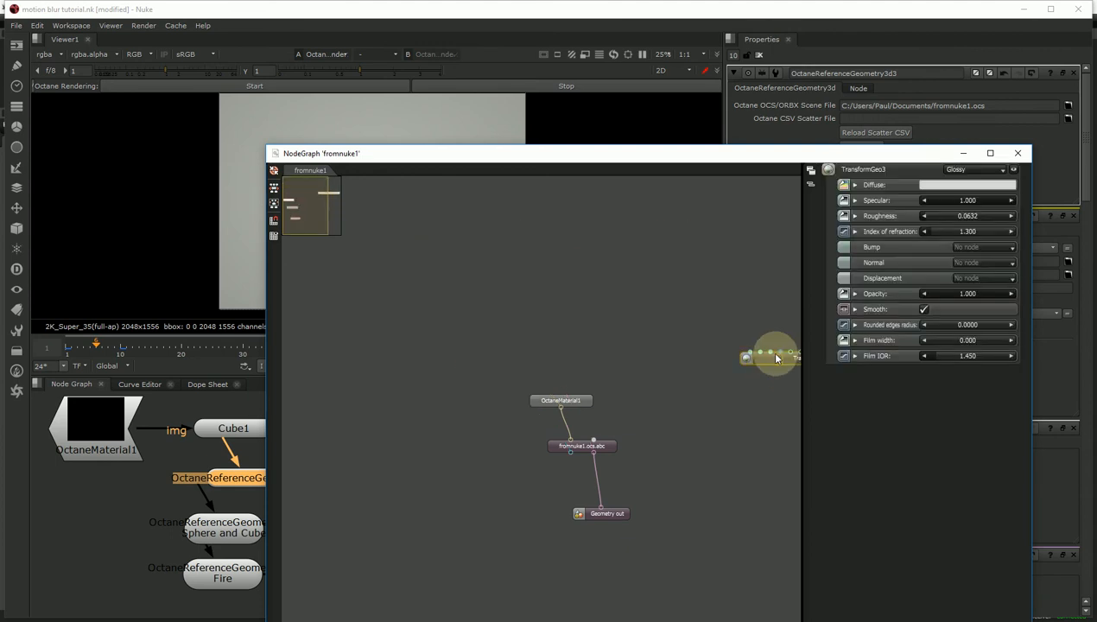
key(Delete)
drag(577, 406, 579, 313)
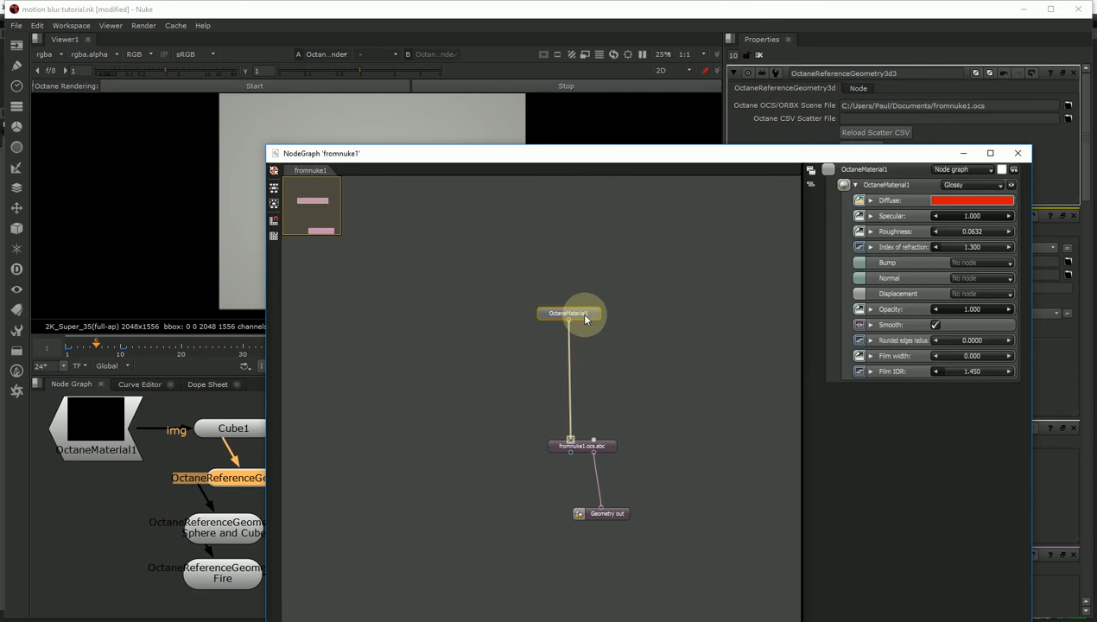
drag(580, 444, 583, 368)
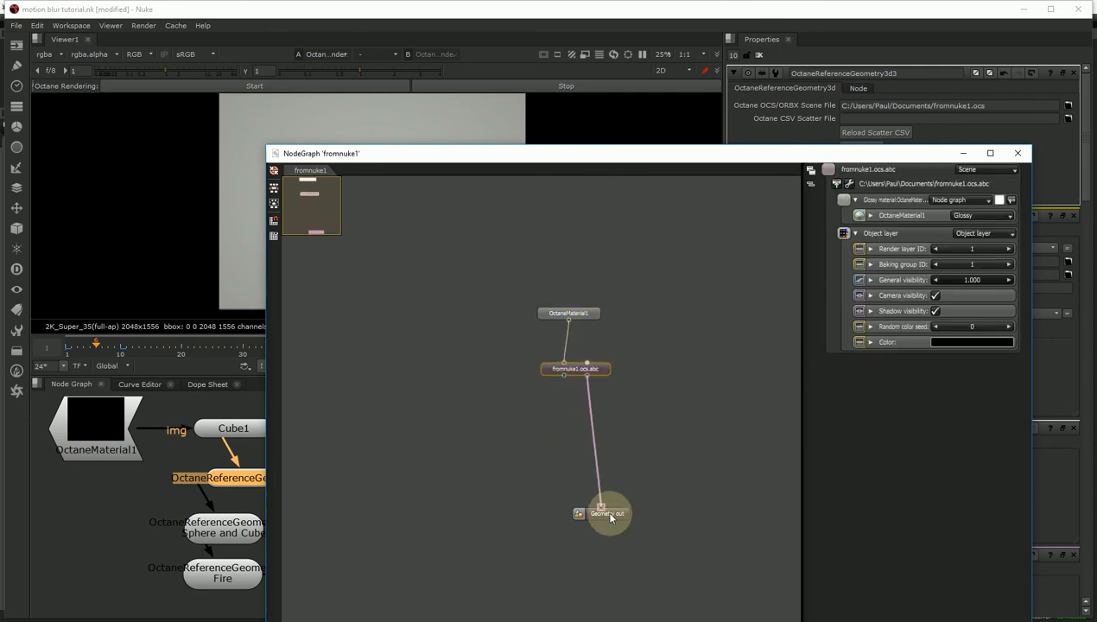
drag(607, 510, 596, 418)
click(598, 372)
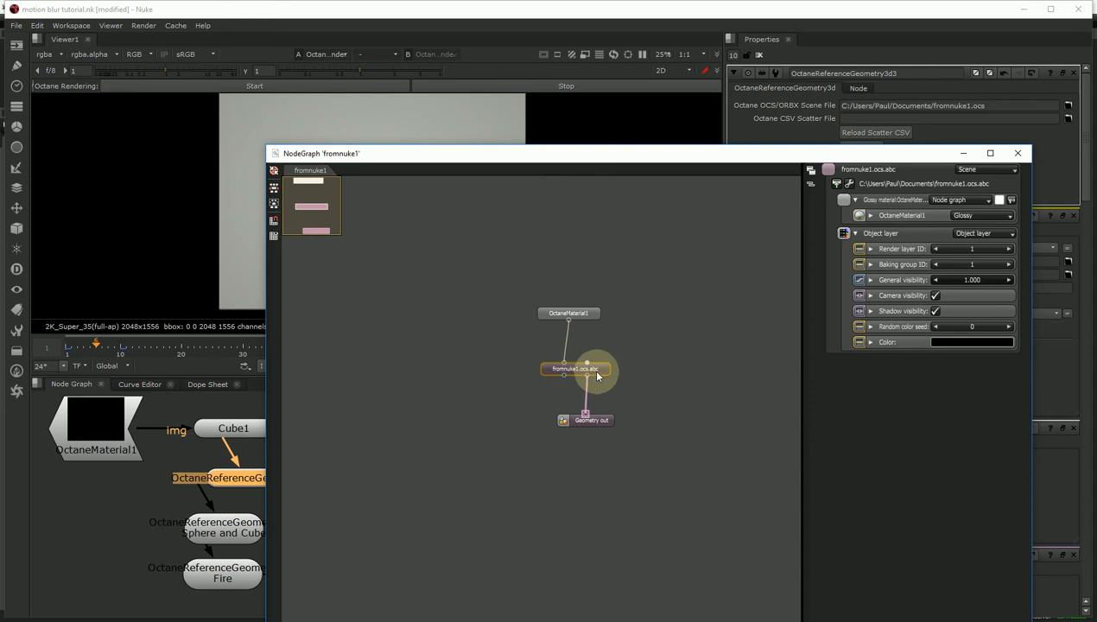
click(1018, 152)
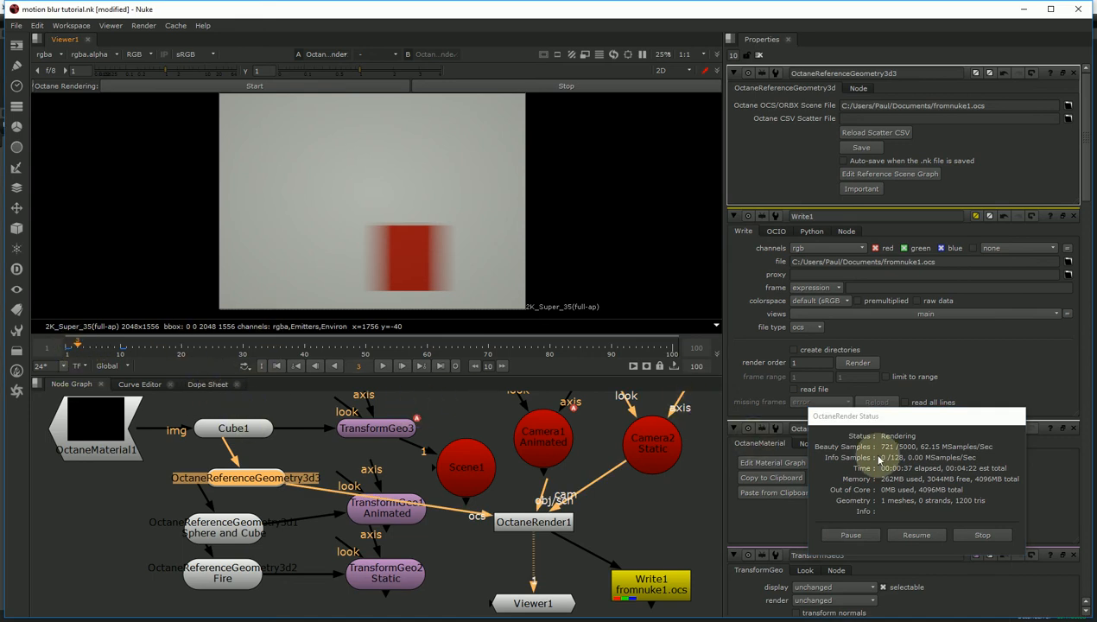
- Reload the edited fromnuke1 reference scene into the render and reopen its scene graph
drag(881, 416, 770, 326)
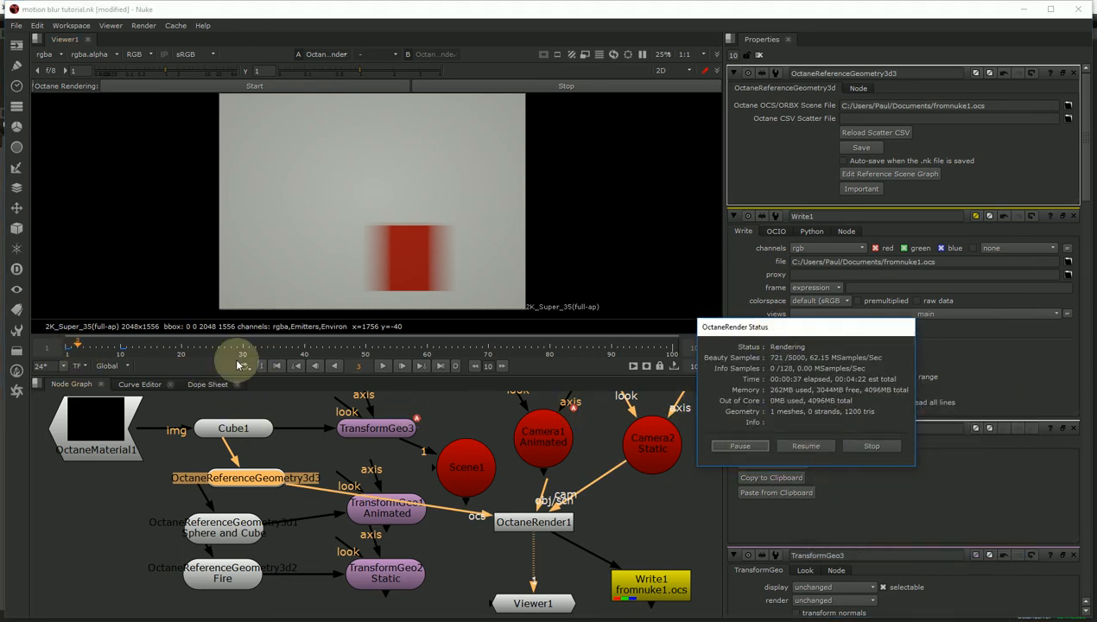
click(245, 475)
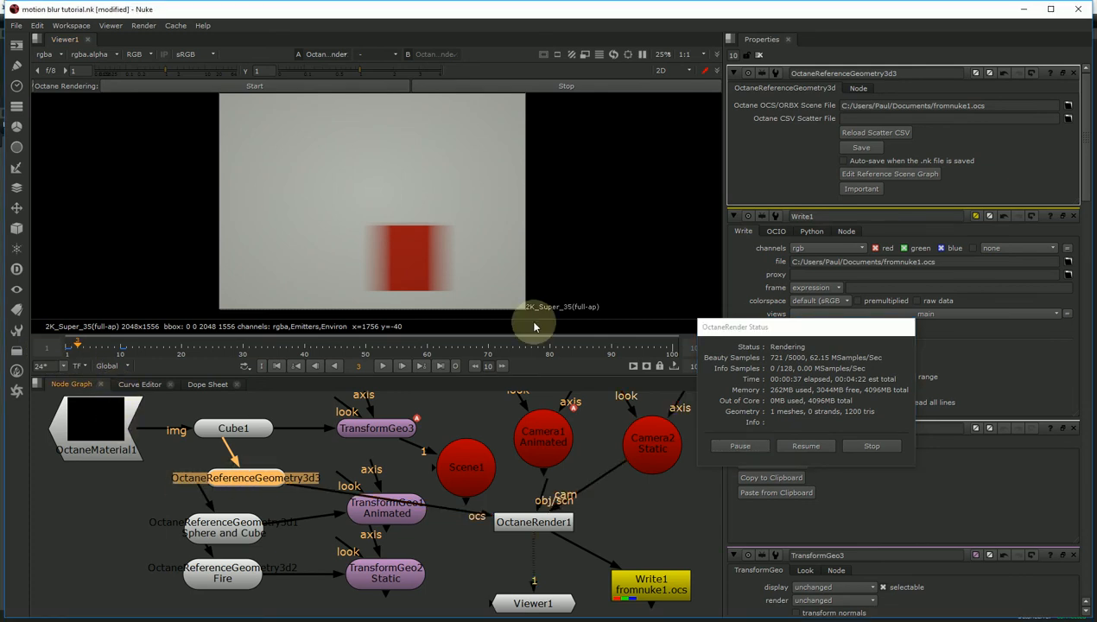
click(867, 178)
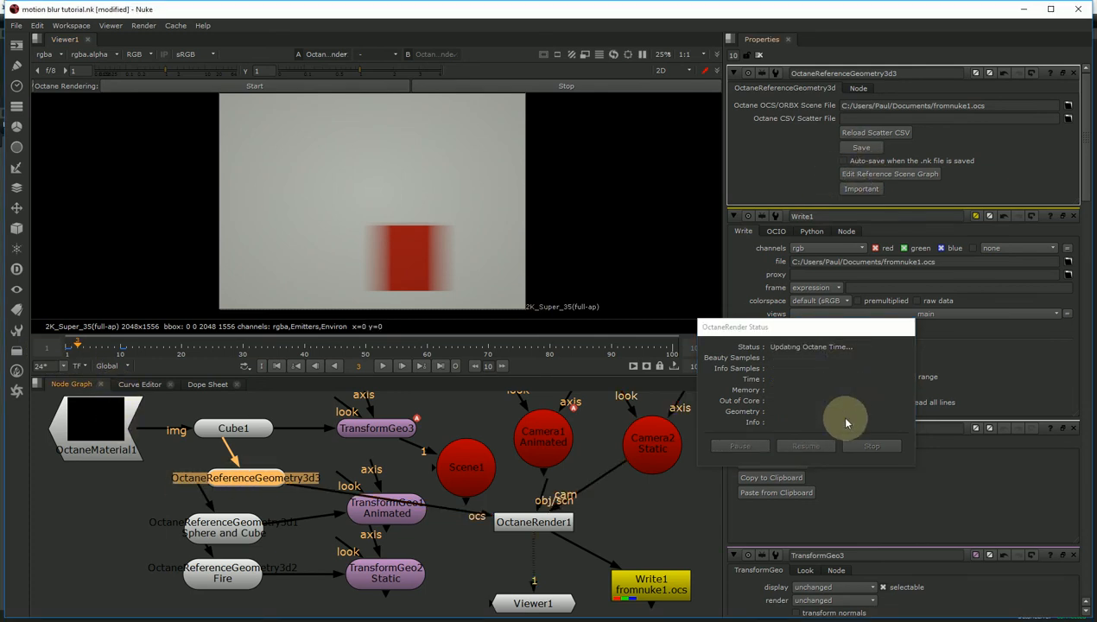
click(867, 177)
drag(560, 153, 714, 144)
- Change OctaneMaterial1's diffuse colour from red to green
click(686, 339)
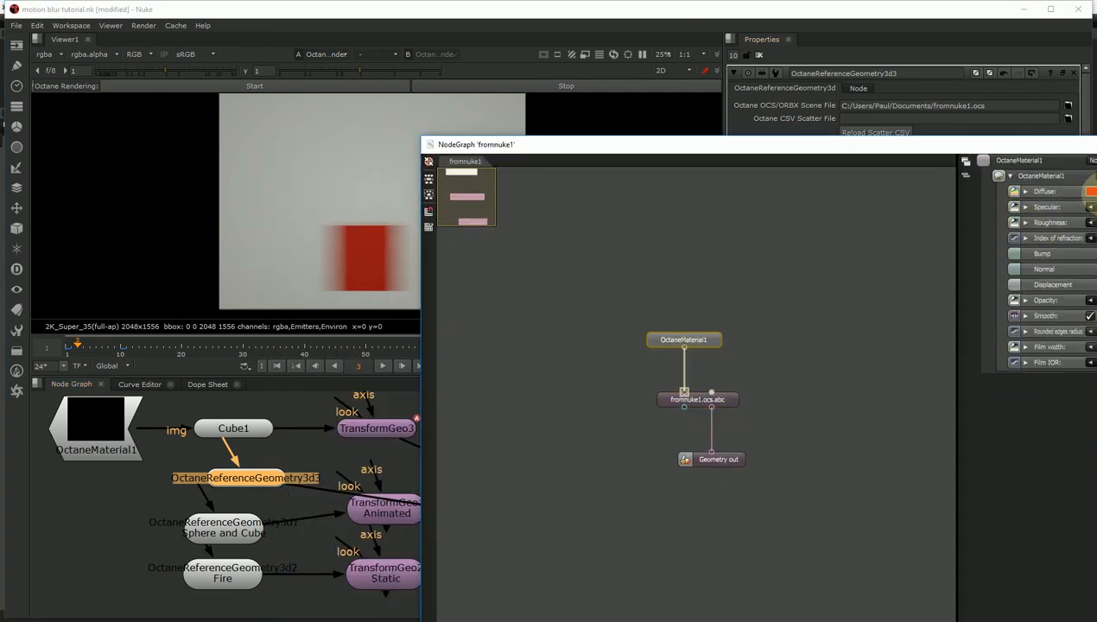
click(1090, 191)
click(967, 86)
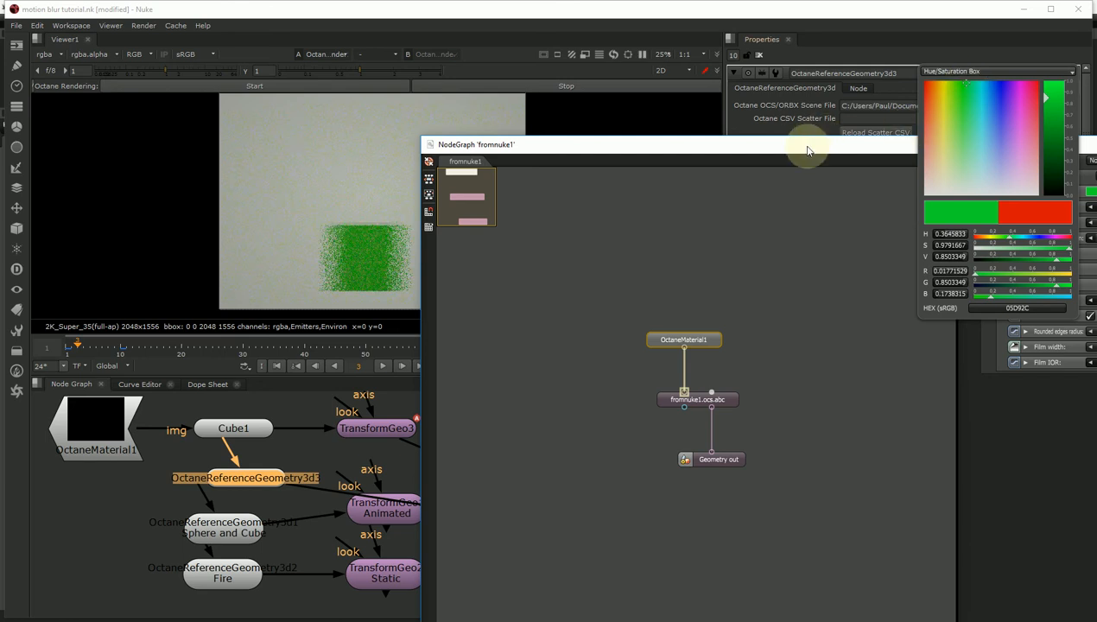
- Rearrange Cube1, TransformGeo3 and OctaneReferenceGeometry3d3 neatly in the main node graph
drag(1045, 147, 993, 173)
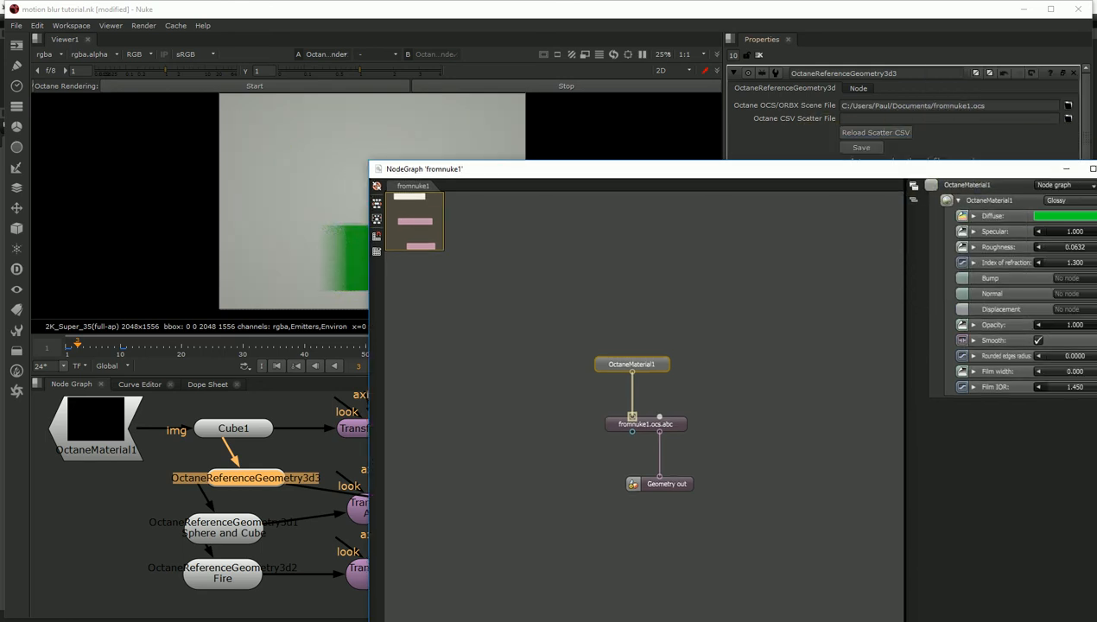
click(307, 255)
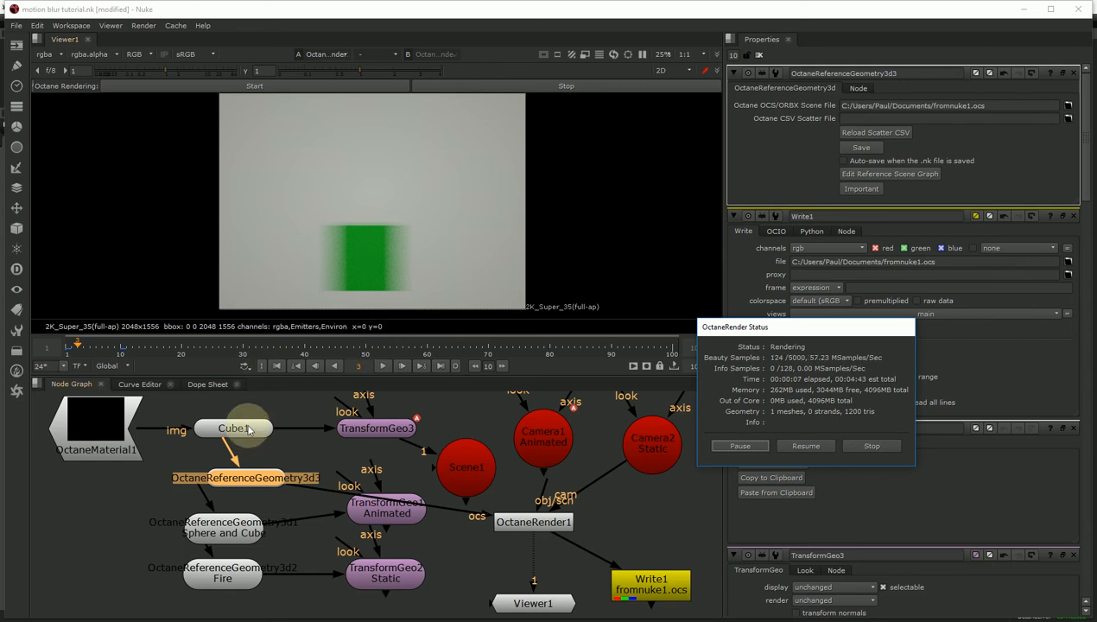
drag(243, 427, 226, 409)
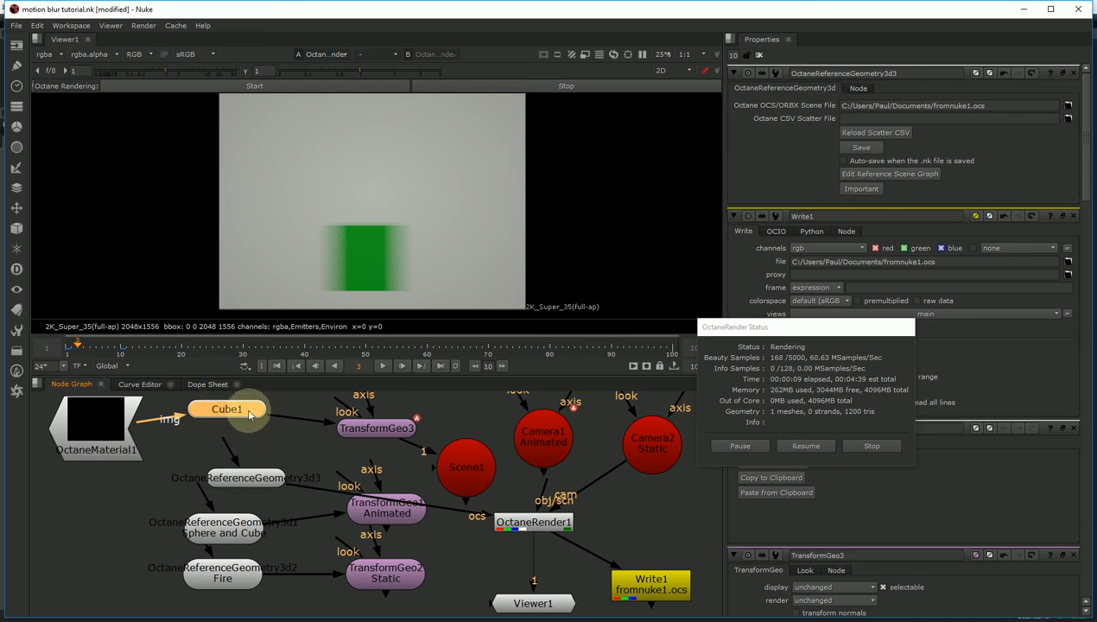
drag(377, 427, 348, 426)
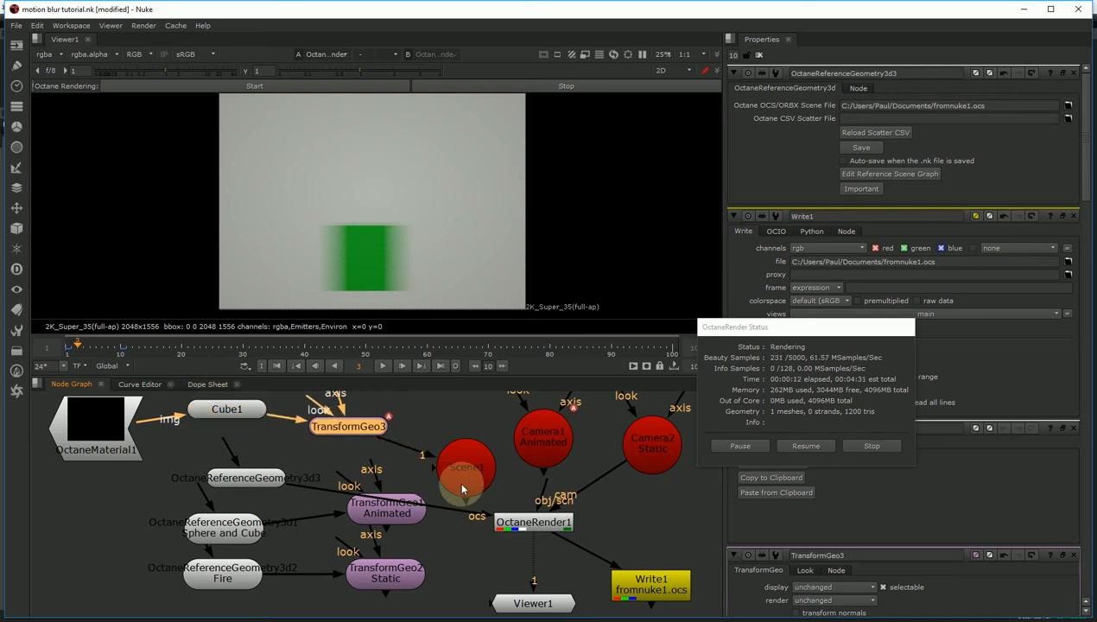
drag(263, 473, 255, 443)
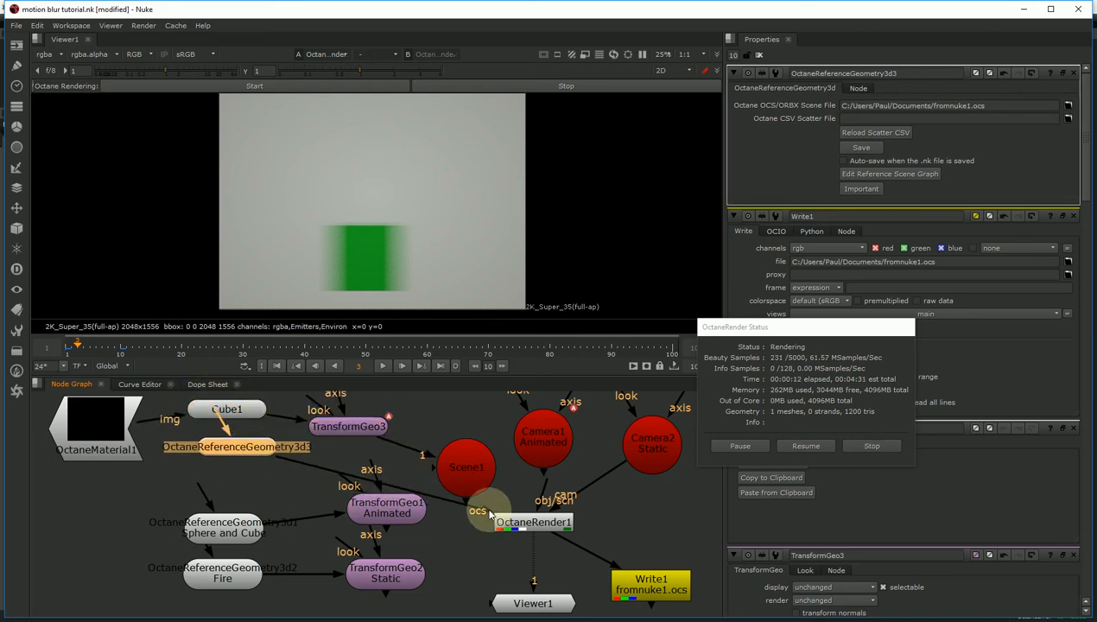
- Unplug OctaneReferenceGeometry3d3 from OctaneRender1 and regroup the Scene, transform and geometry nodes
drag(490, 515, 338, 467)
drag(454, 474, 436, 433)
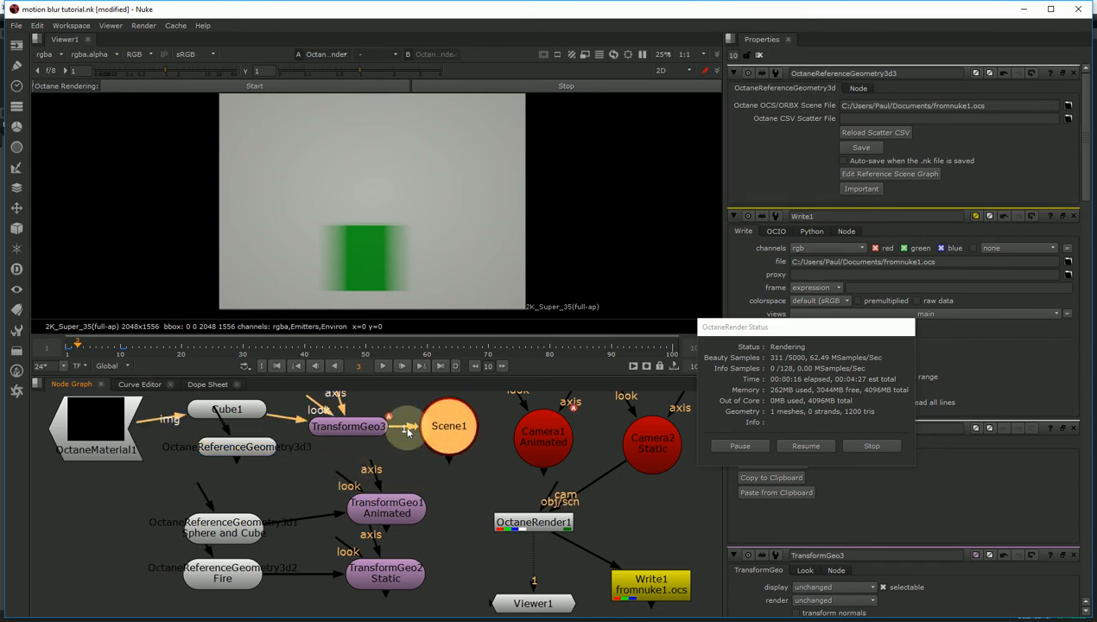
drag(365, 424, 361, 416)
drag(384, 507, 391, 490)
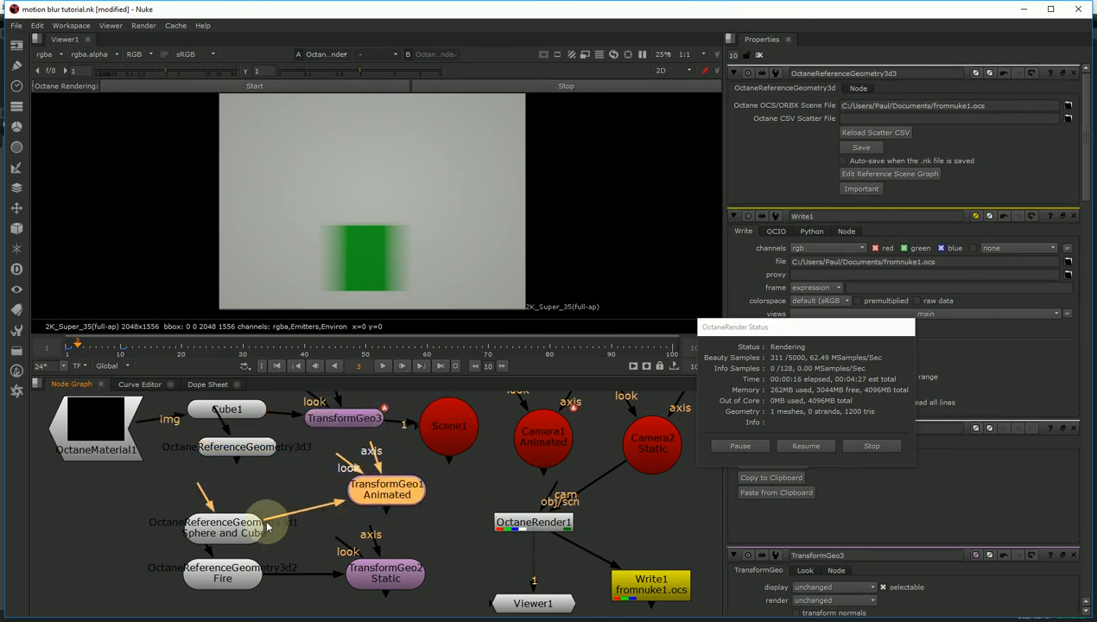
drag(267, 526, 252, 505)
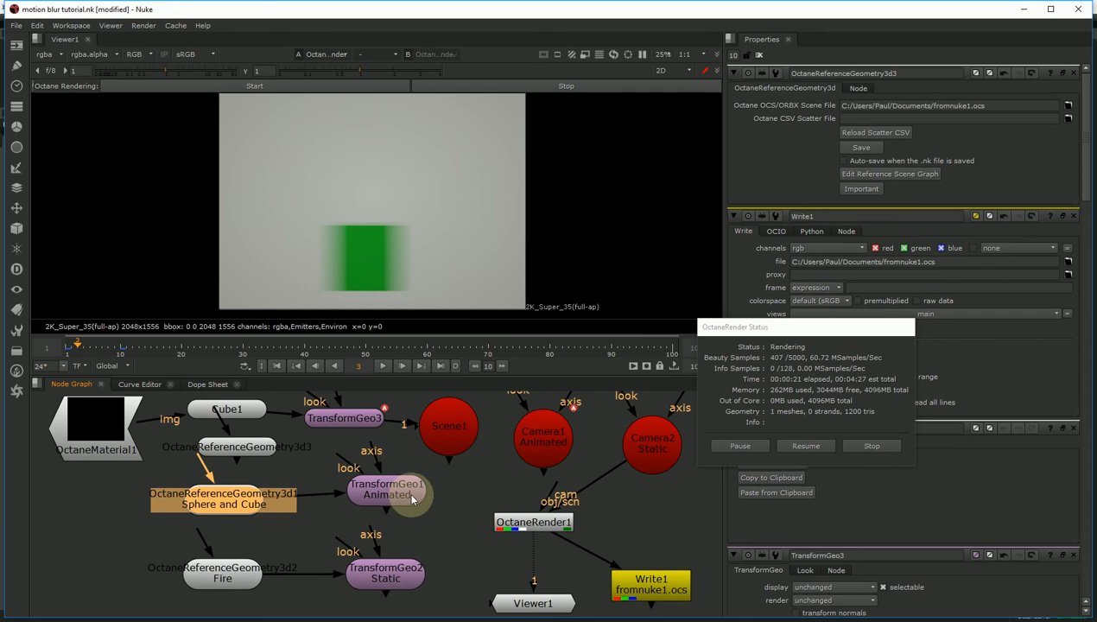
drag(410, 501, 412, 511)
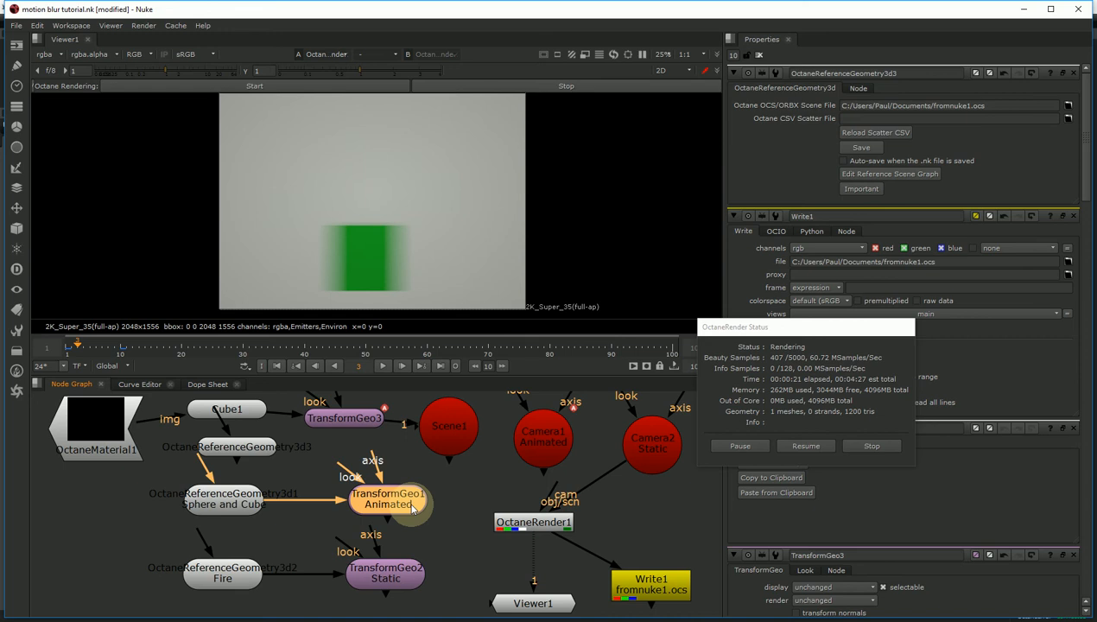
click(216, 501)
- Wire TransformGeo1 Animated into OctaneRender1's ocs input, restart the render and scrub frames 1-5
drag(349, 511, 514, 522)
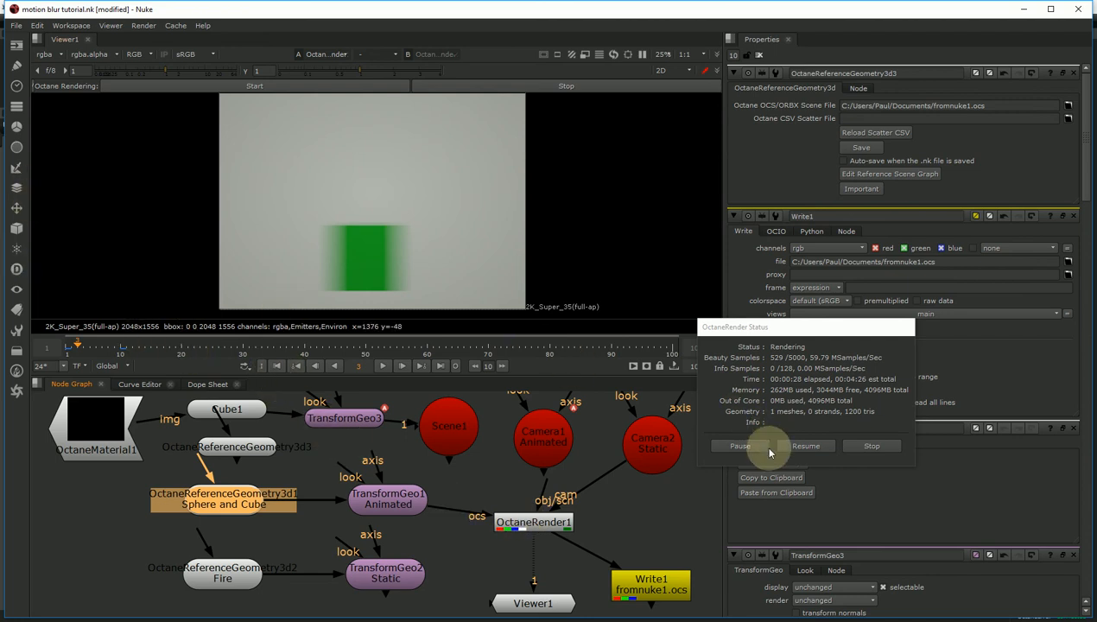
click(246, 86)
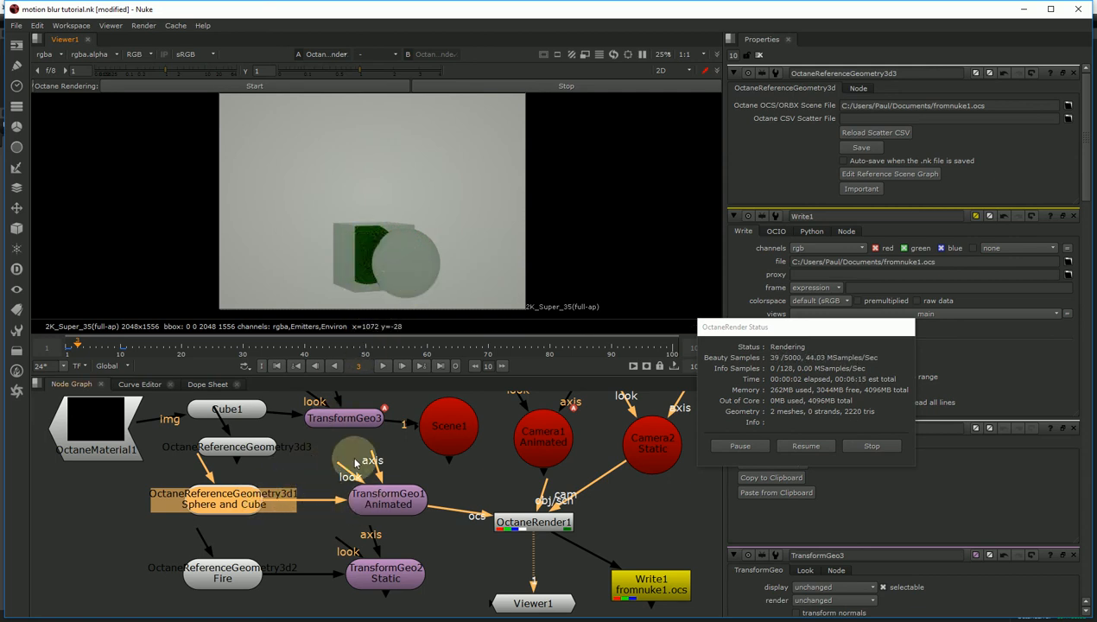
click(91, 345)
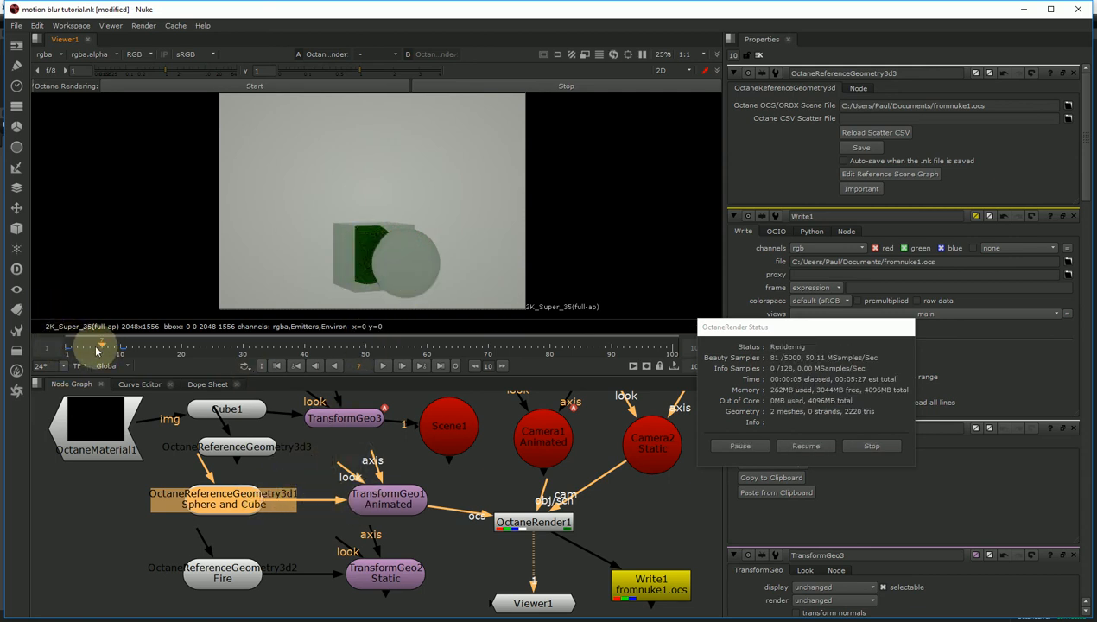
drag(96, 350, 67, 346)
click(384, 498)
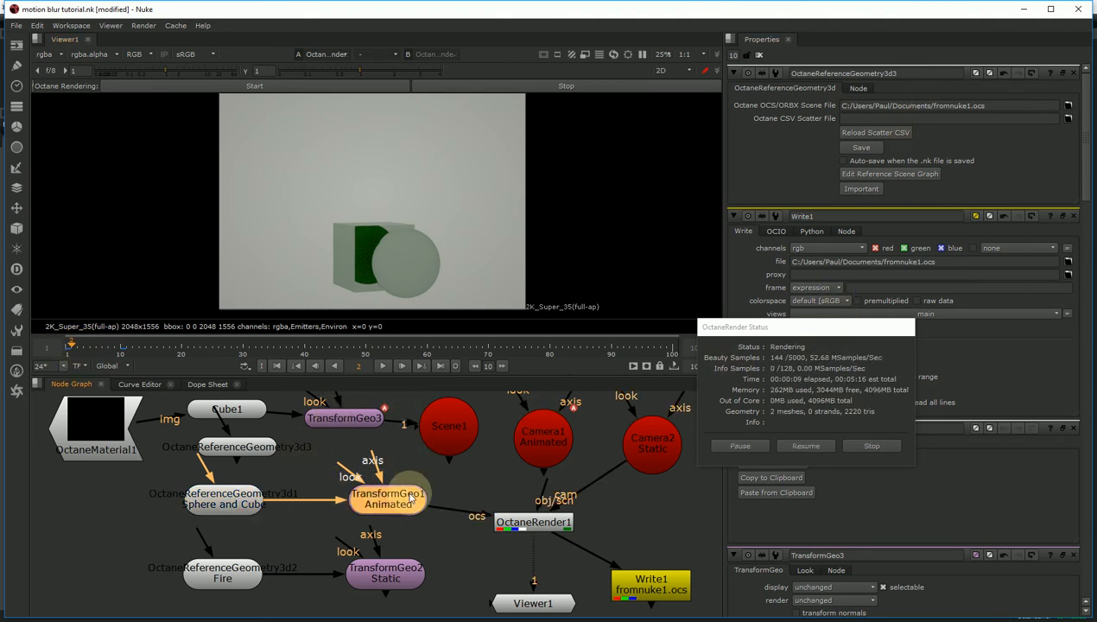
- Open TransformGeo1 Animated's transform settings and set a key on translate
double_click(411, 497)
drag(799, 334, 756, 456)
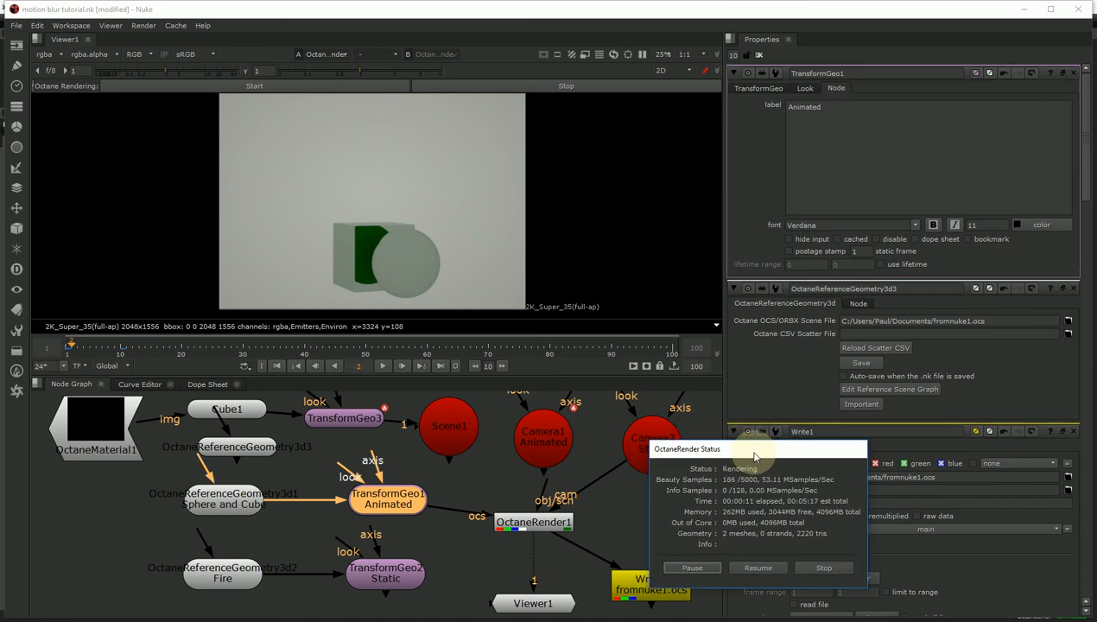
click(759, 88)
click(947, 188)
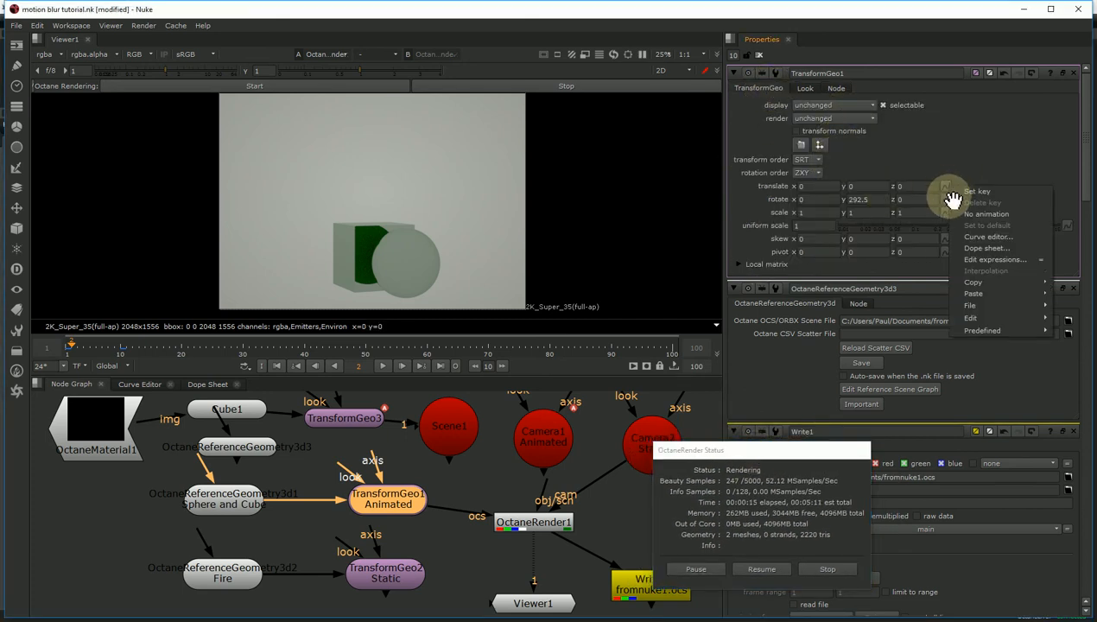
click(963, 192)
drag(812, 187, 778, 184)
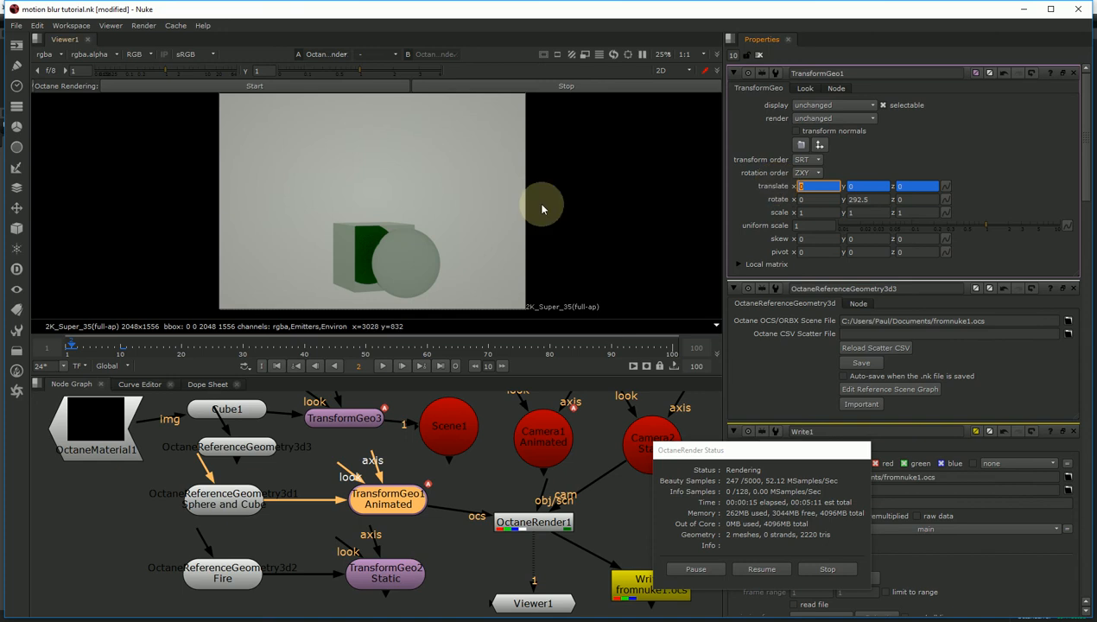
- Keyframe translate x to 1 at frame 1 and -1 at frame 8, then stop the render
click(66, 348)
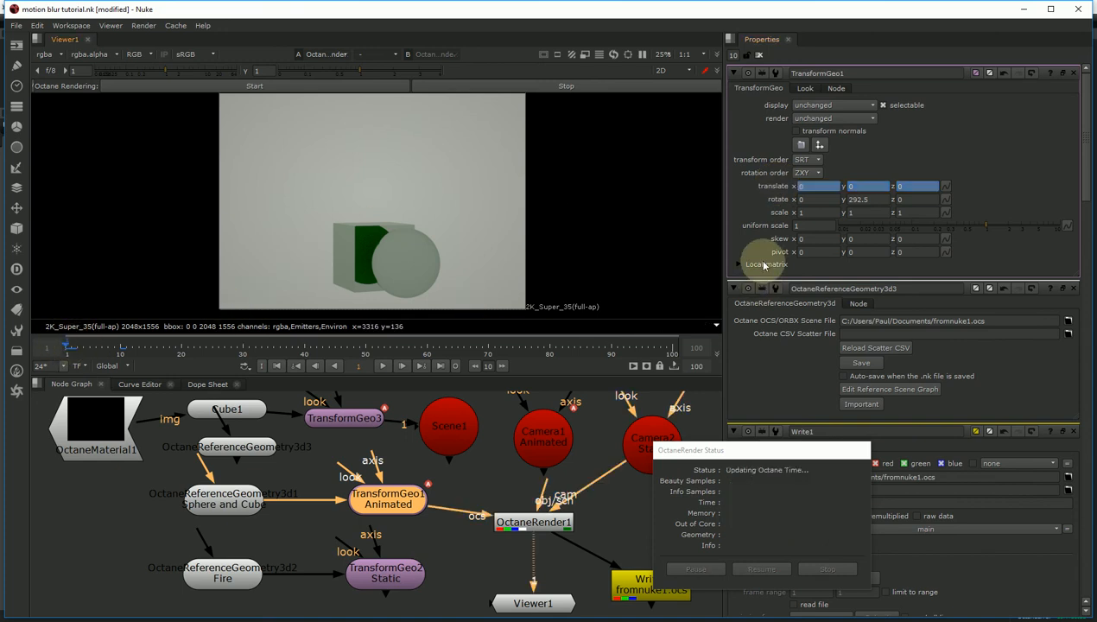
double_click(801, 186)
text(1)
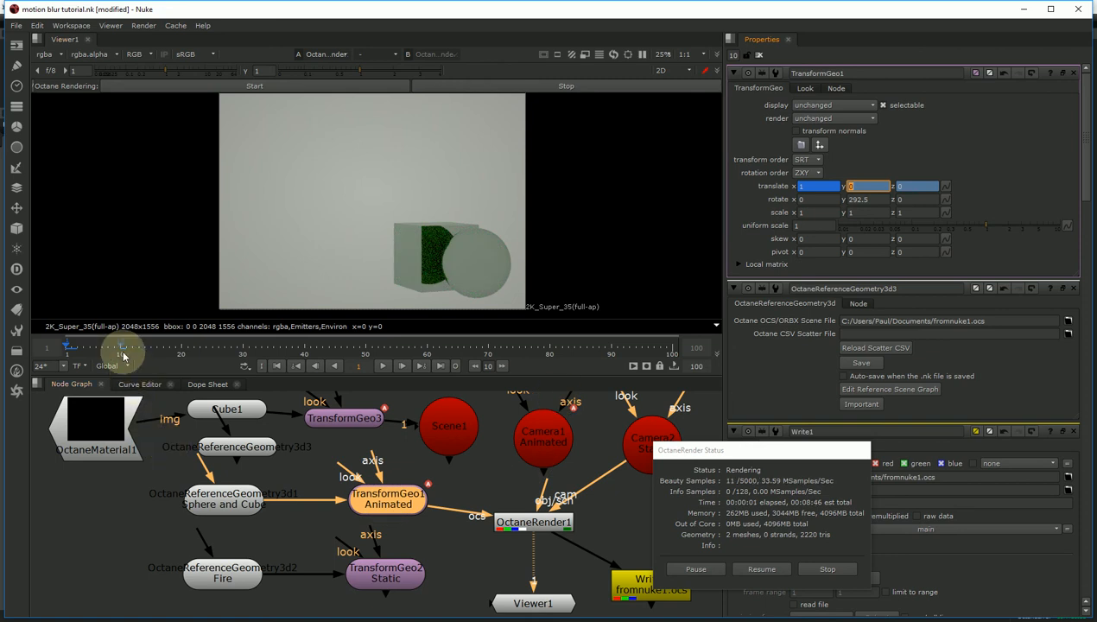
key(ctrl+z)
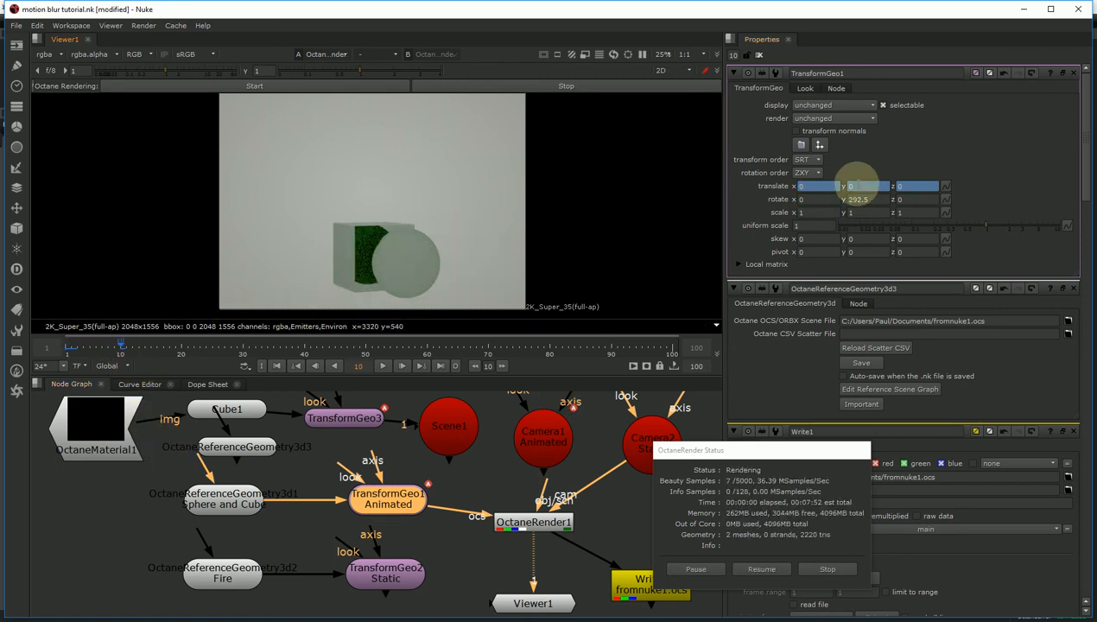
drag(820, 187, 782, 189)
text(-1)
key(Tab)
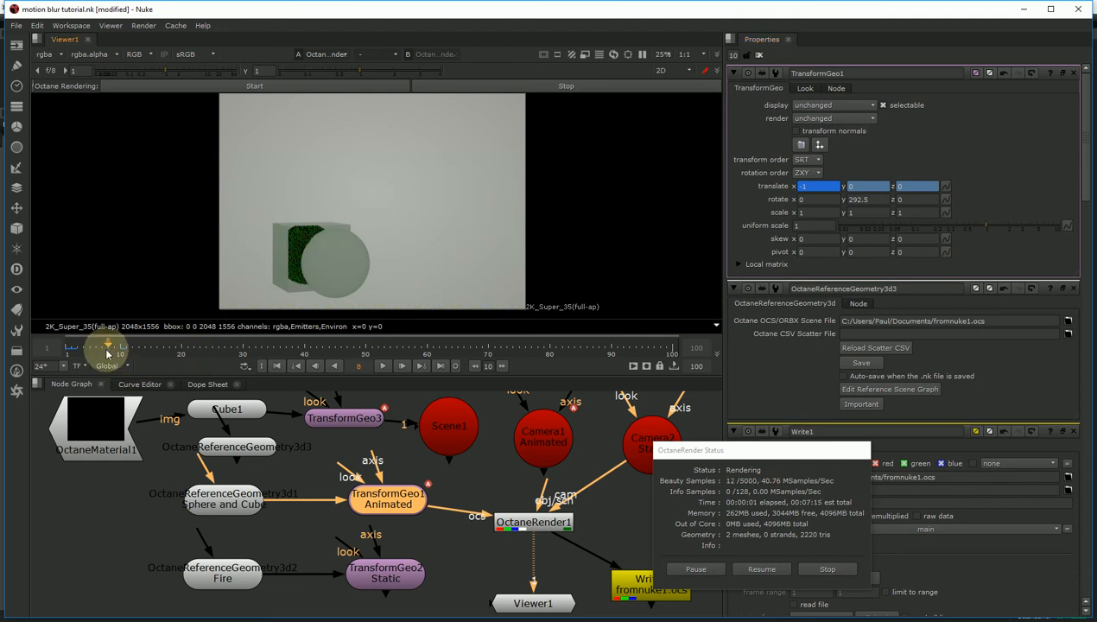
drag(107, 354, 68, 350)
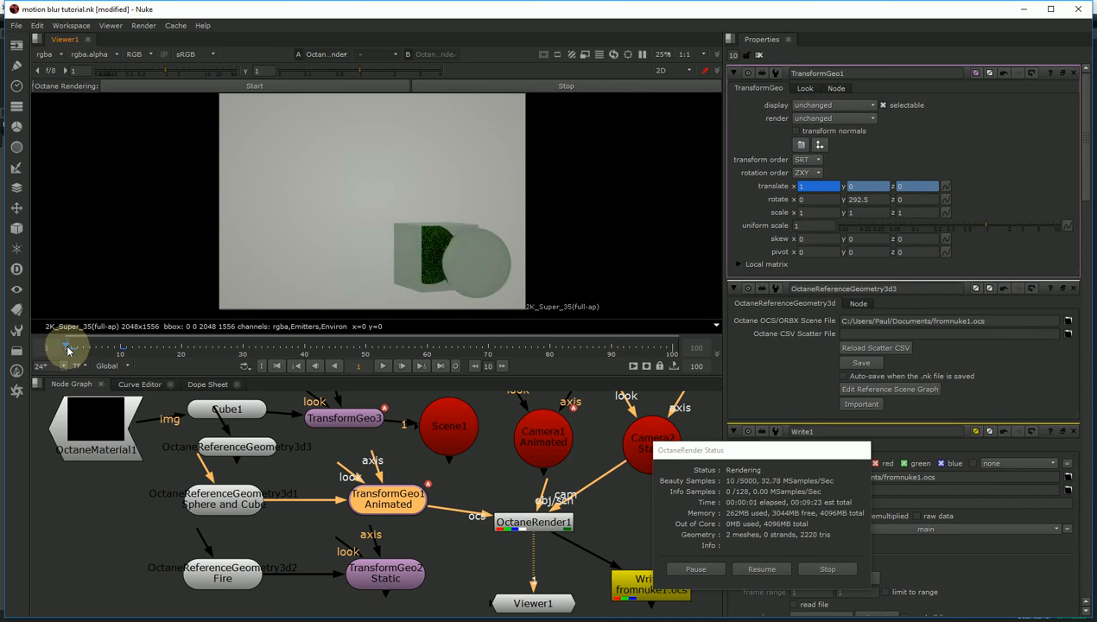
click(831, 569)
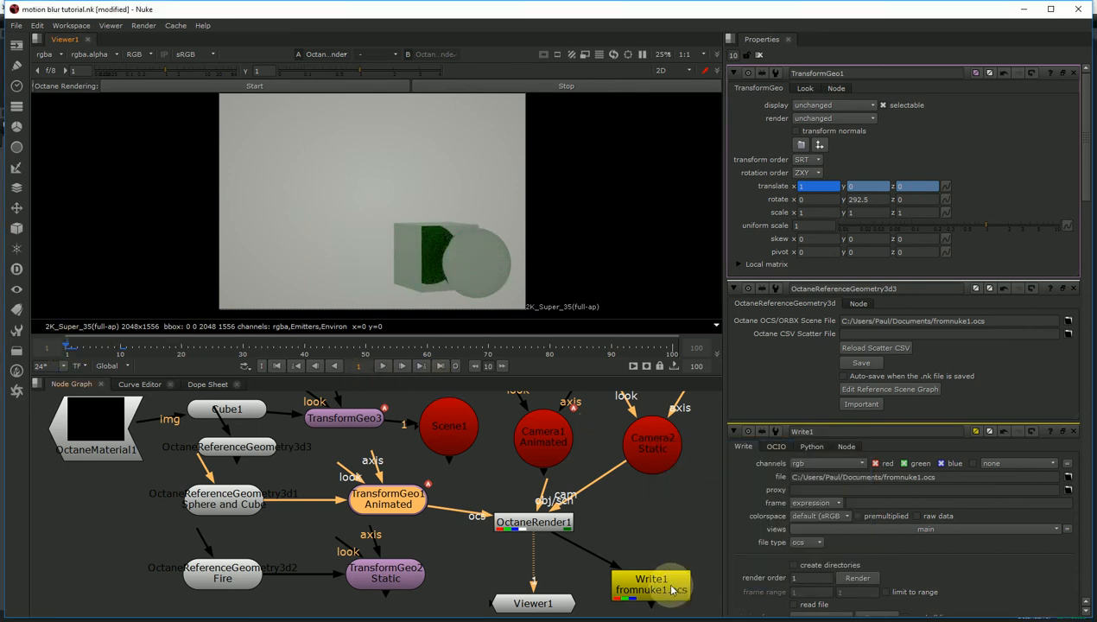
- Export frames 1-10 from Write1 to fromnuke2.ocs
click(673, 590)
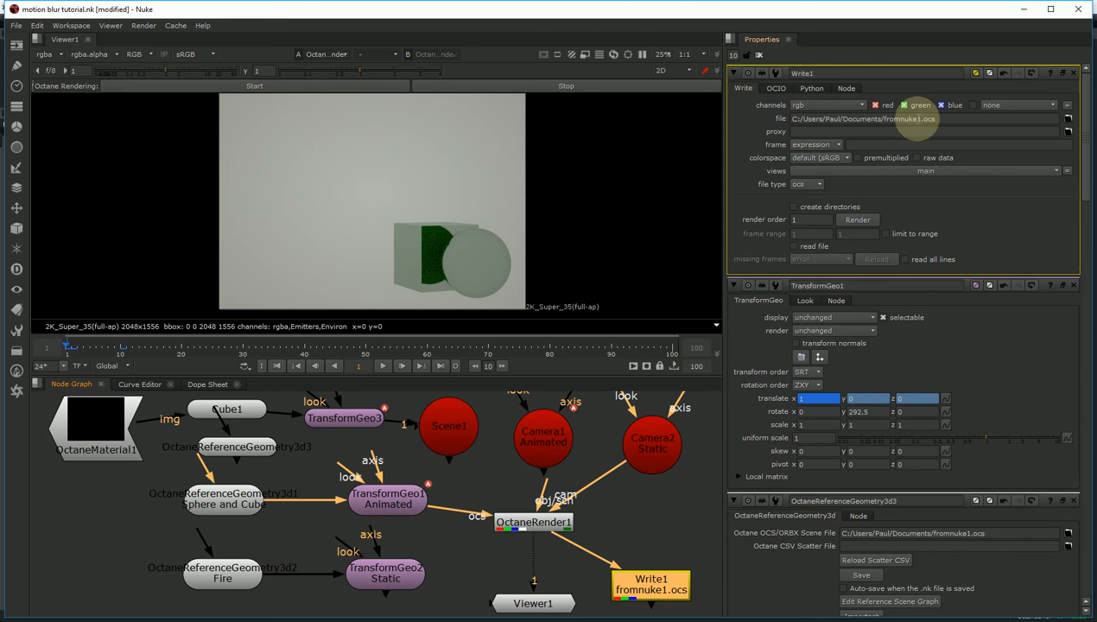
click(917, 119)
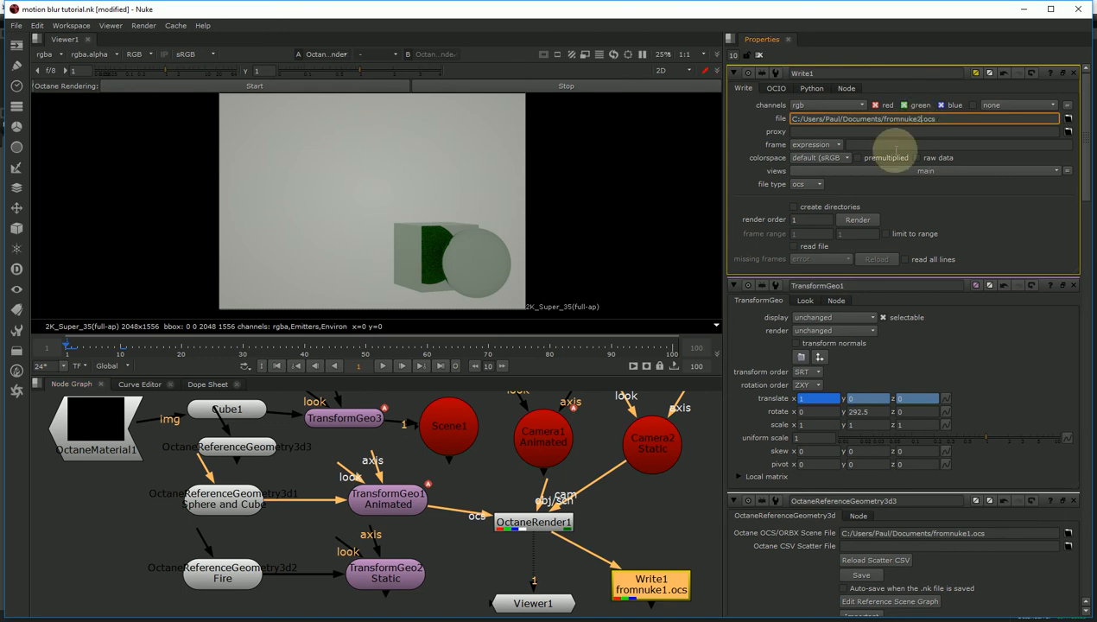
key(Return)
click(857, 221)
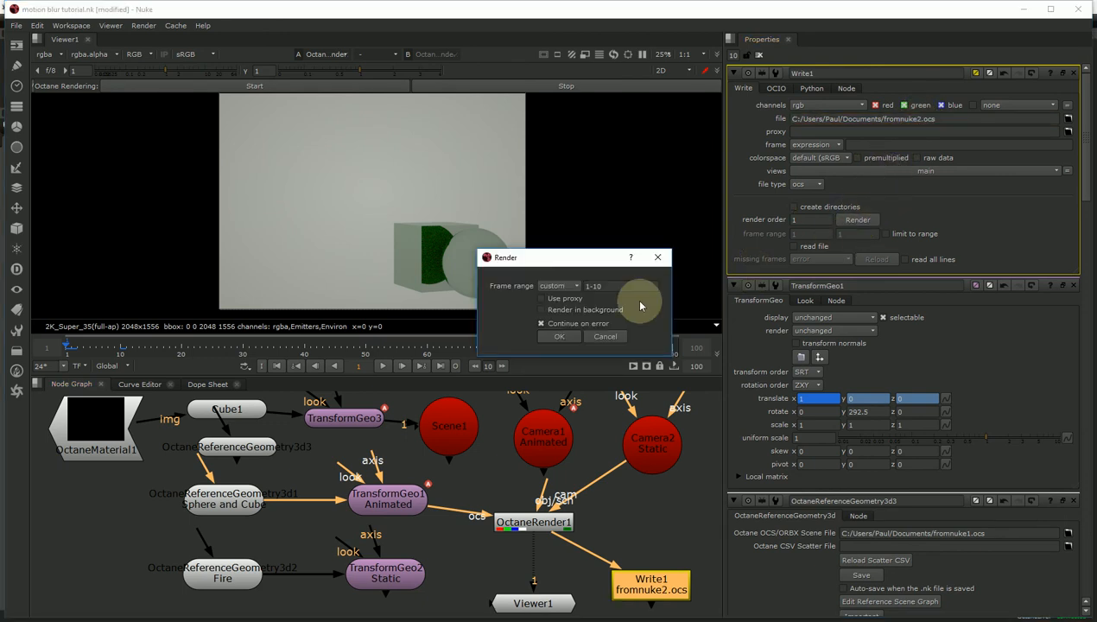
click(561, 335)
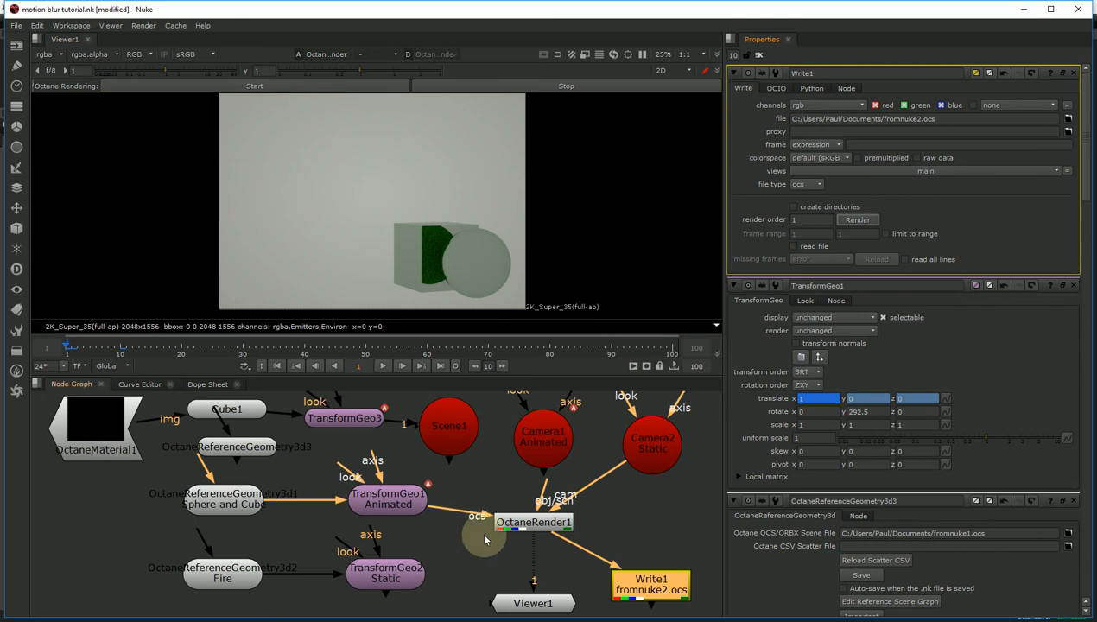
- Unplug TransformGeo1 Animated from OctaneRender1's ocs input
click(224, 511)
drag(481, 518, 430, 514)
click(402, 511)
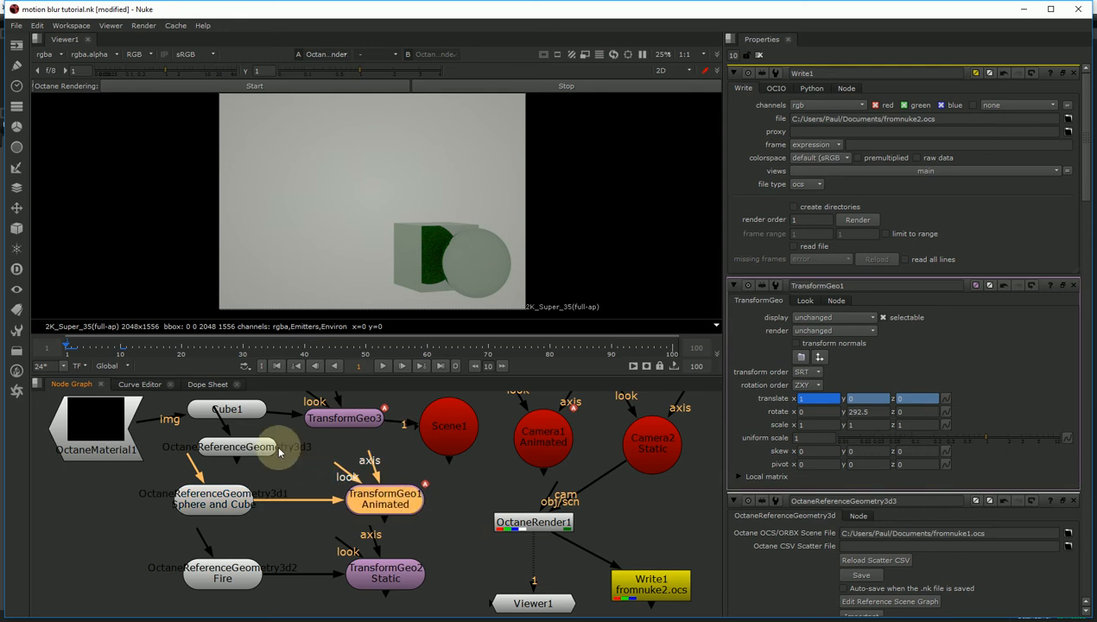
- Point OctaneReferenceGeometry3d3 at fromnuke2.ocs, wire it into OctaneRender1 and render frame 5
click(252, 448)
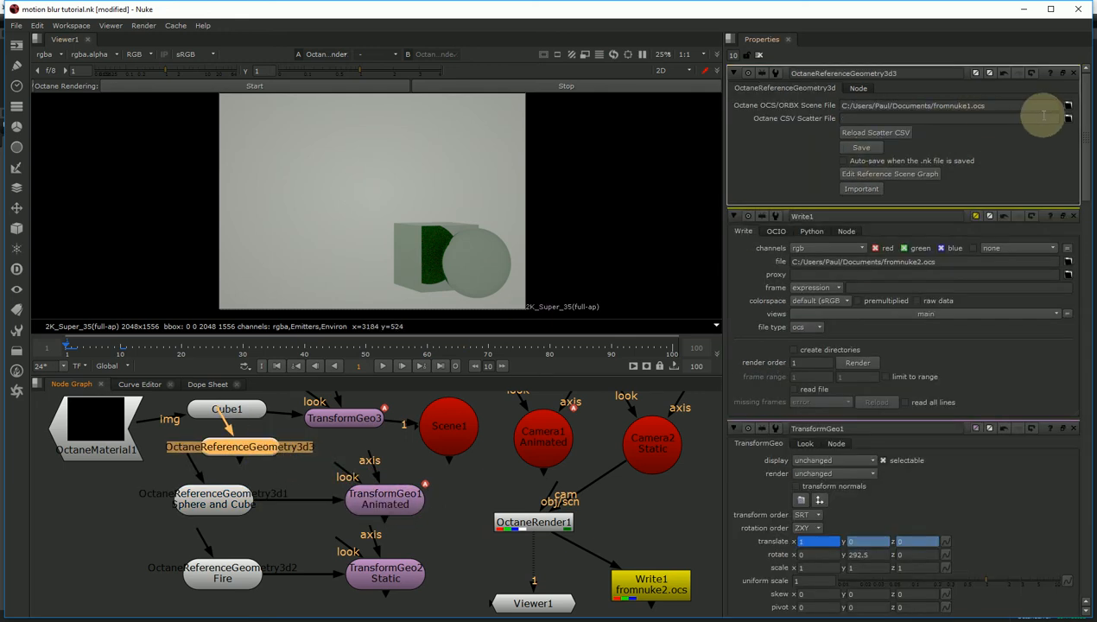
click(966, 105)
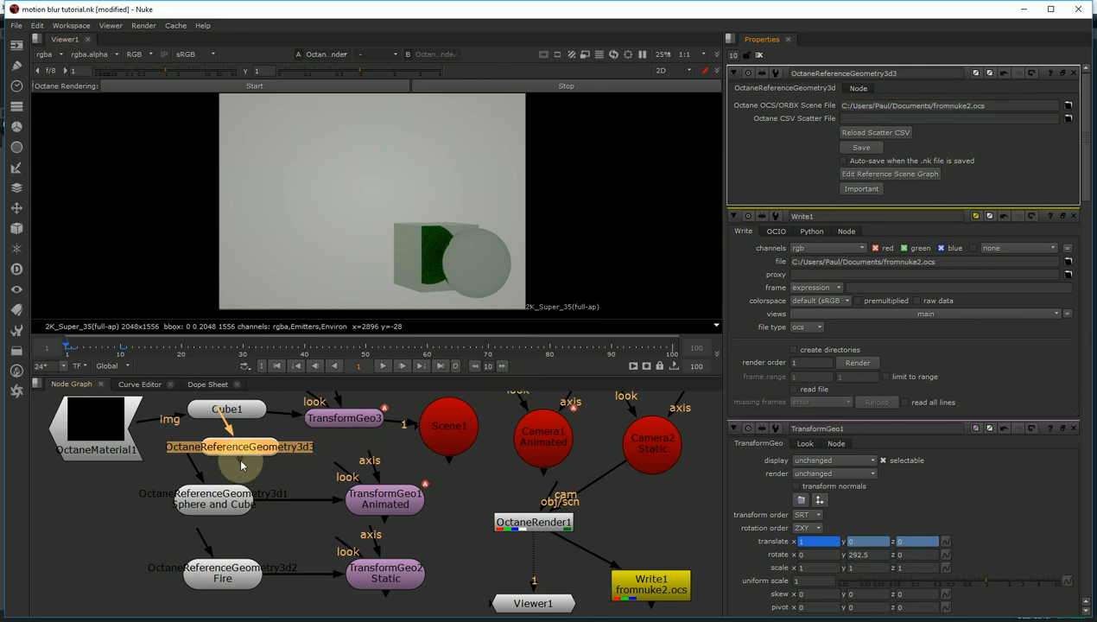
drag(241, 465, 531, 521)
click(290, 86)
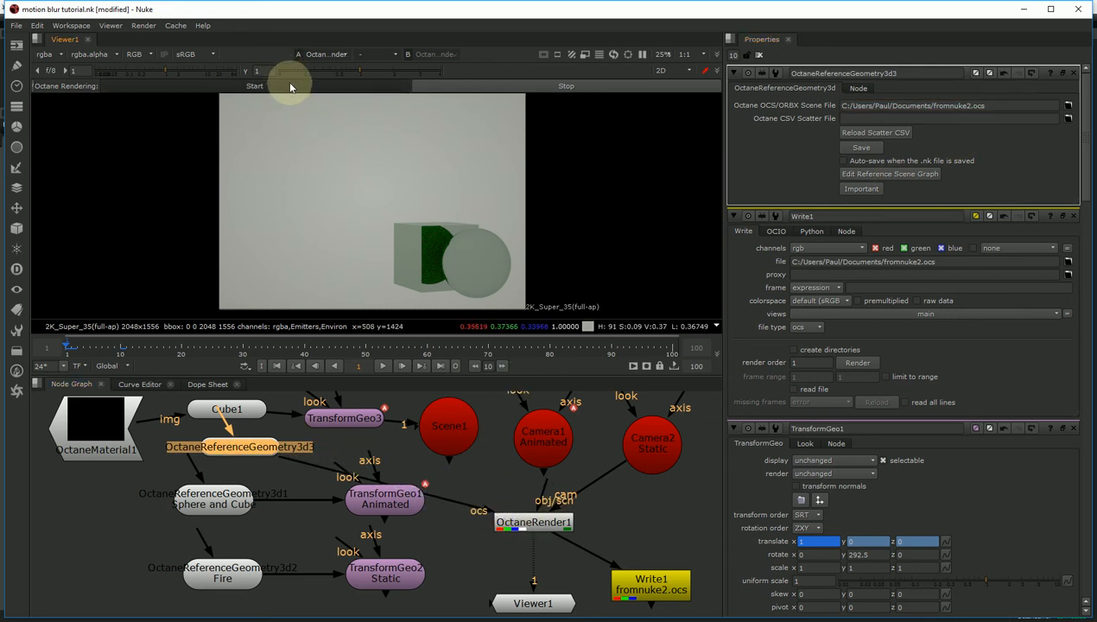
click(91, 350)
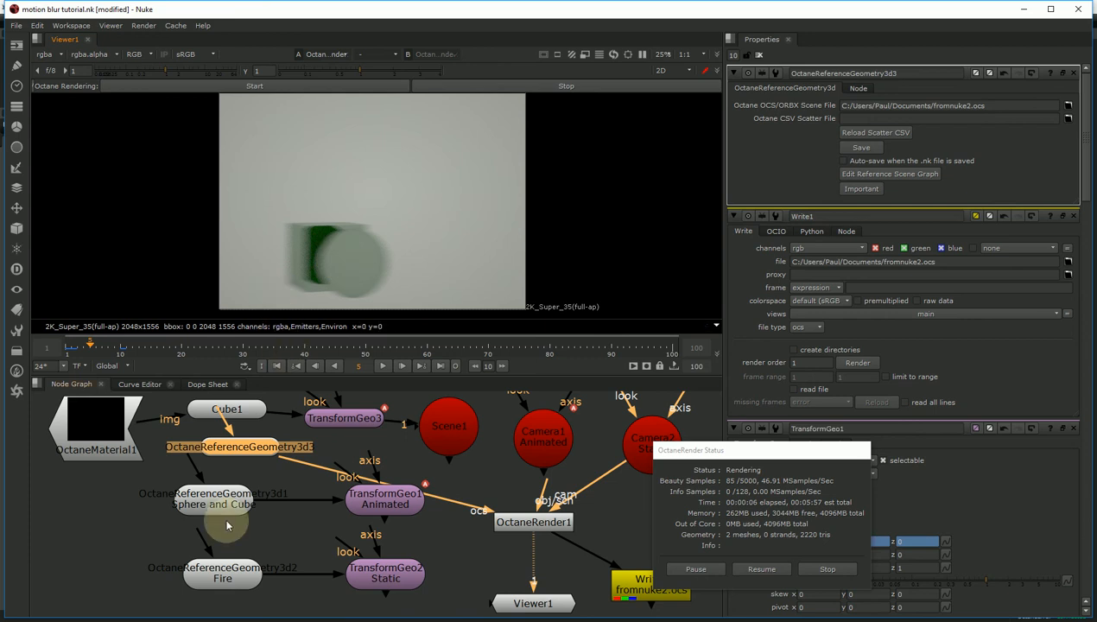
- Shift the Animated transform, Sphere and Cube, and Fire nodes to the left
drag(356, 504, 300, 505)
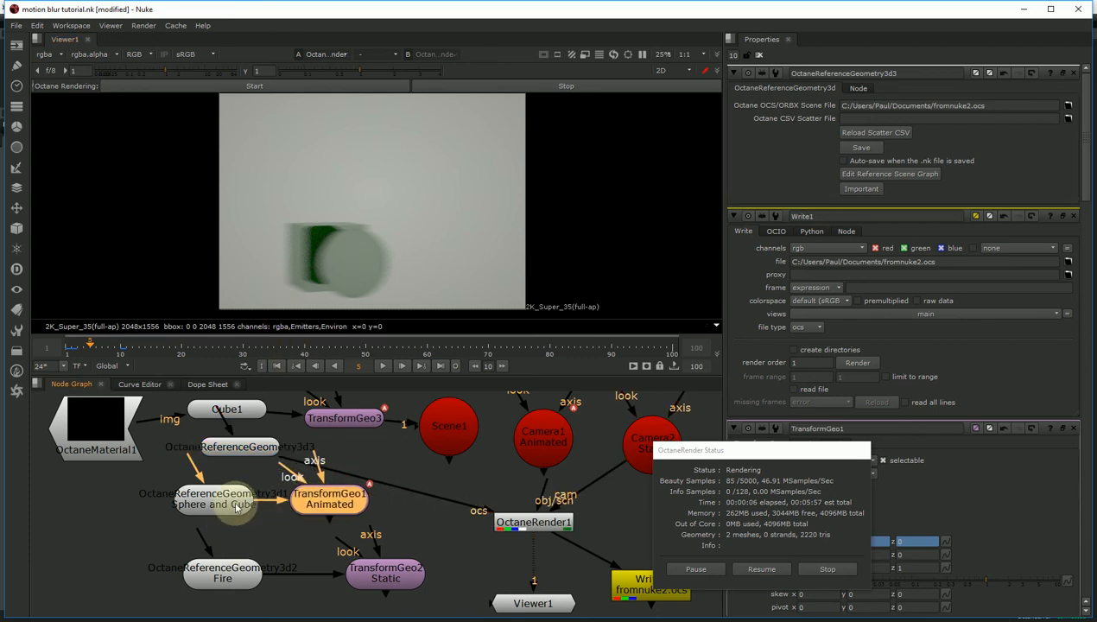
drag(234, 501, 203, 501)
click(312, 510)
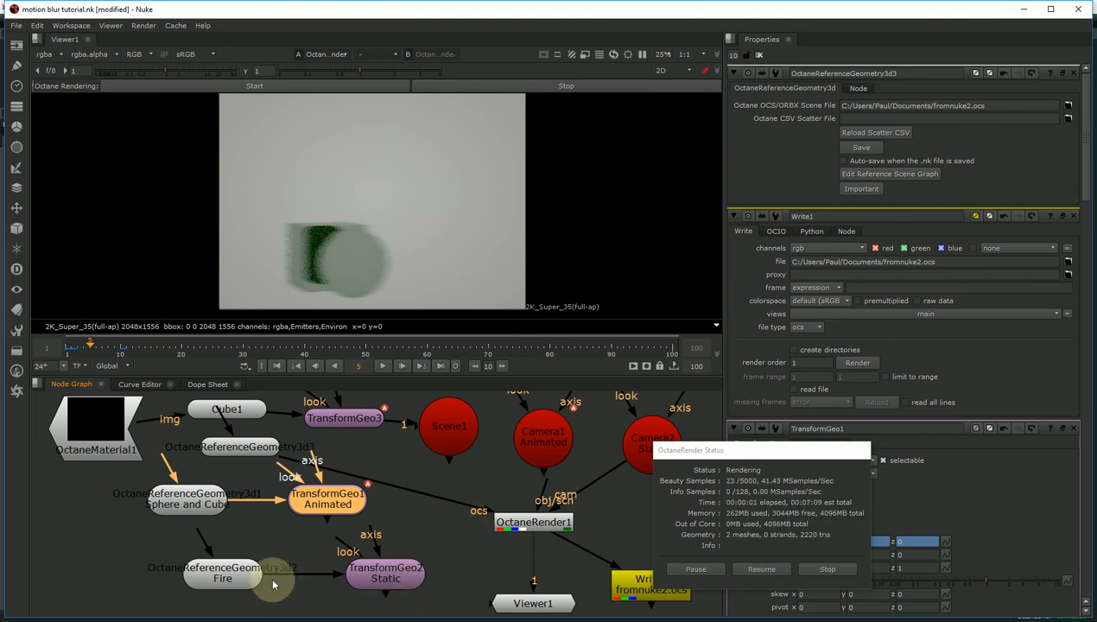
click(237, 581)
drag(238, 582, 230, 581)
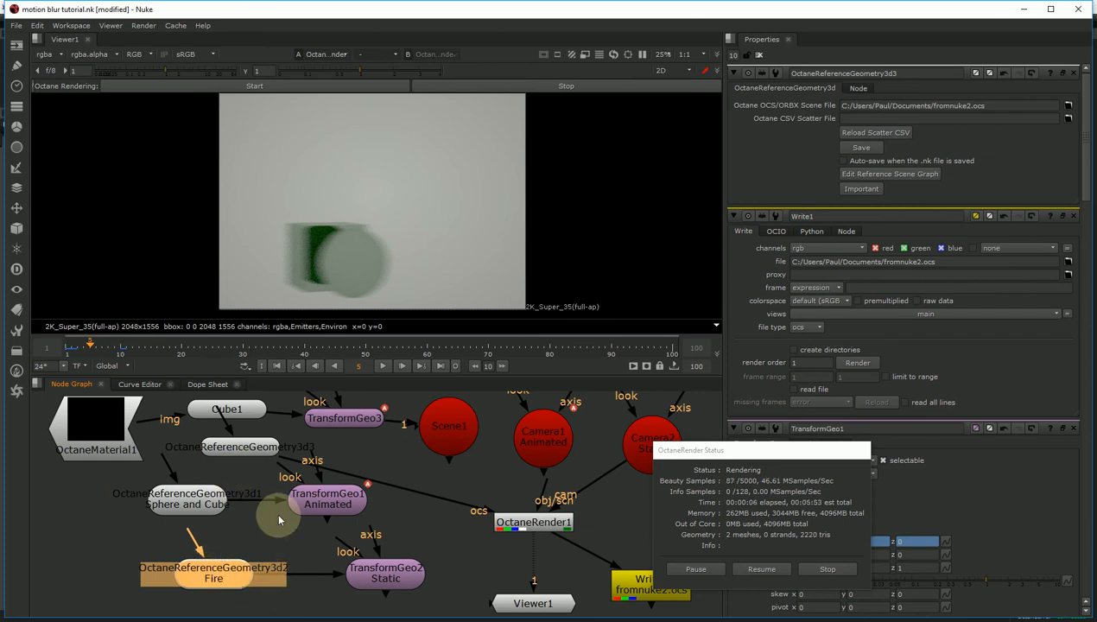
- Restart the Octane render from OctaneReferenceGeometry3d3 and check the fire and blur at frames 5-6
click(249, 446)
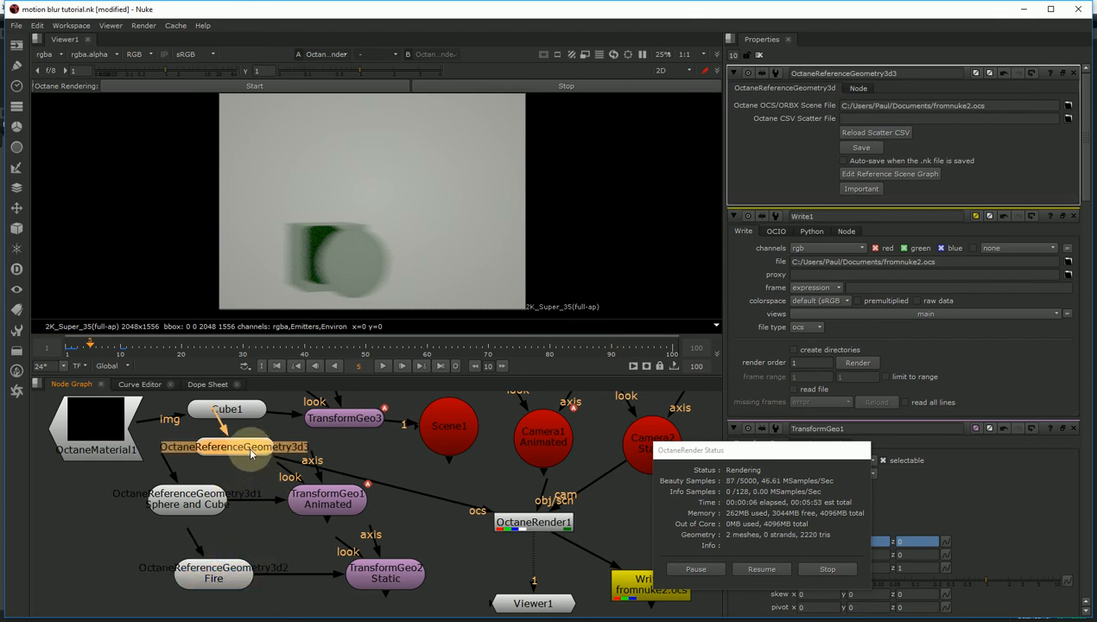
click(284, 85)
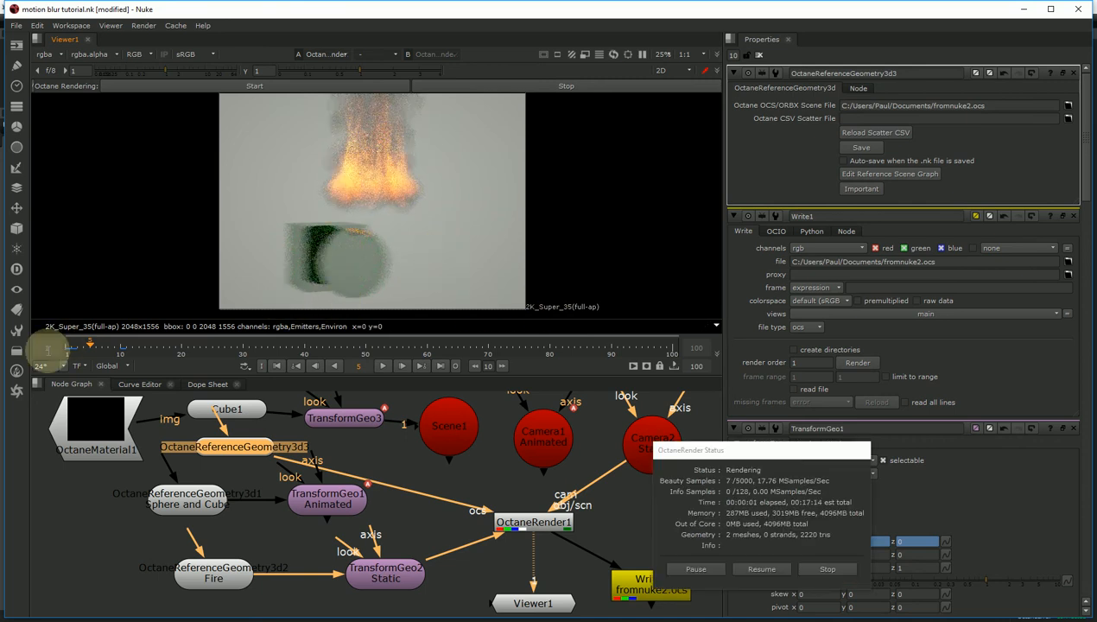
drag(84, 352, 108, 349)
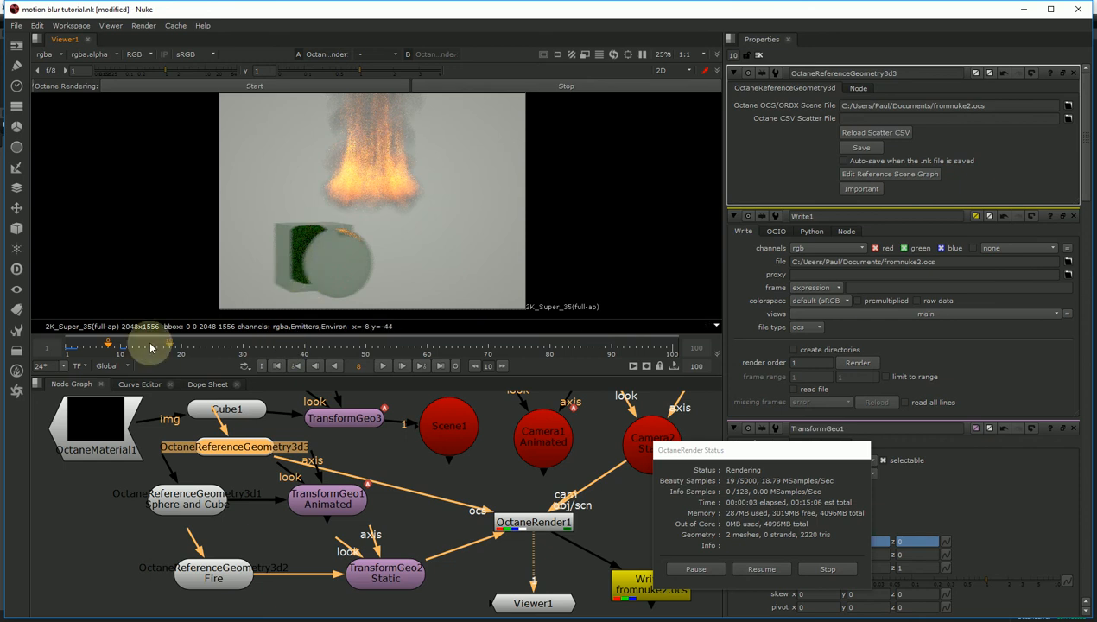
click(97, 349)
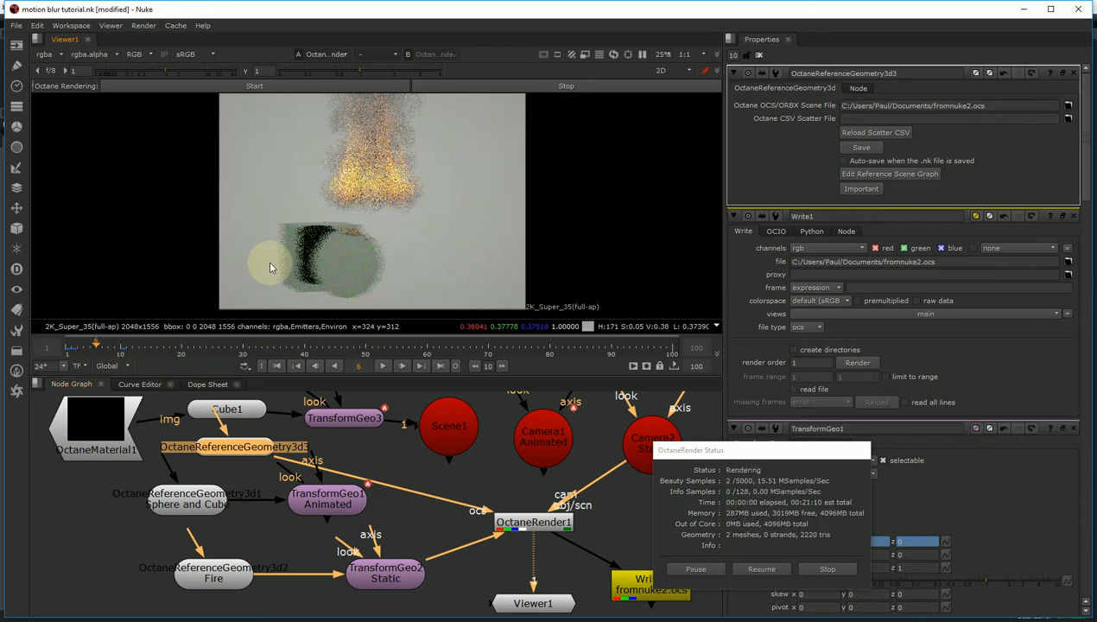
drag(751, 452, 241, 431)
- Open OctaneRender1's Octane scene node graph and show the Render target settings
double_click(541, 521)
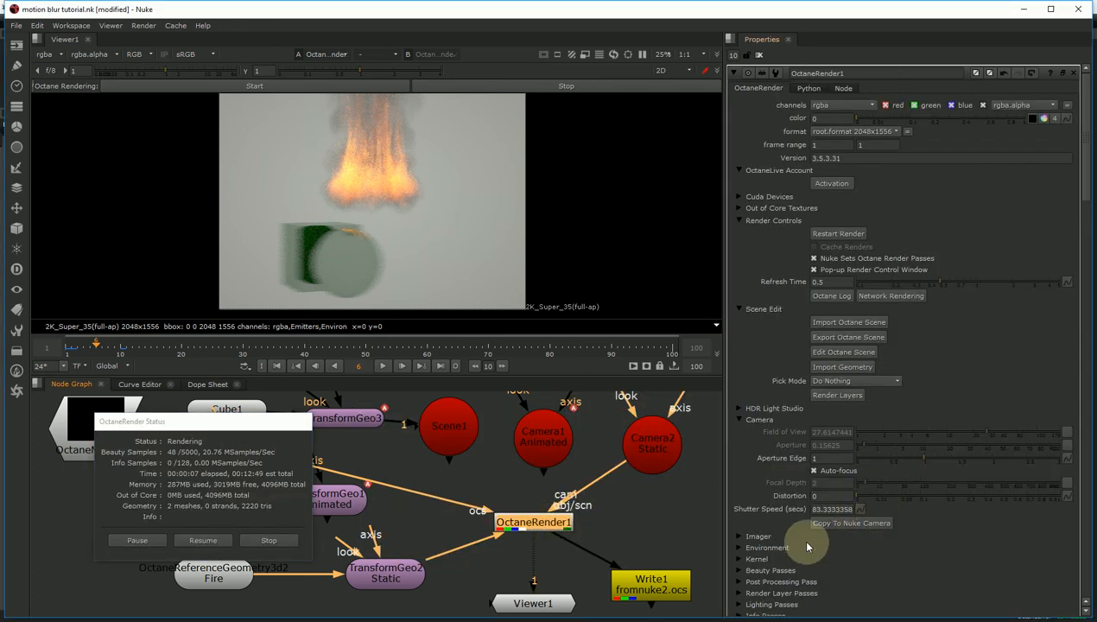
click(843, 351)
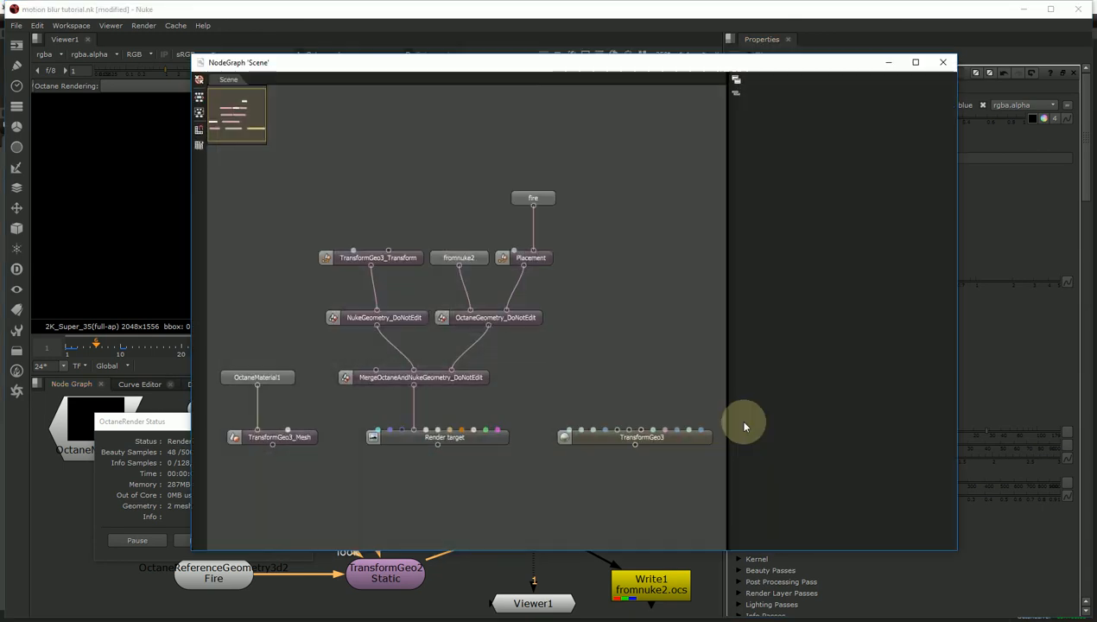
drag(485, 65, 697, 68)
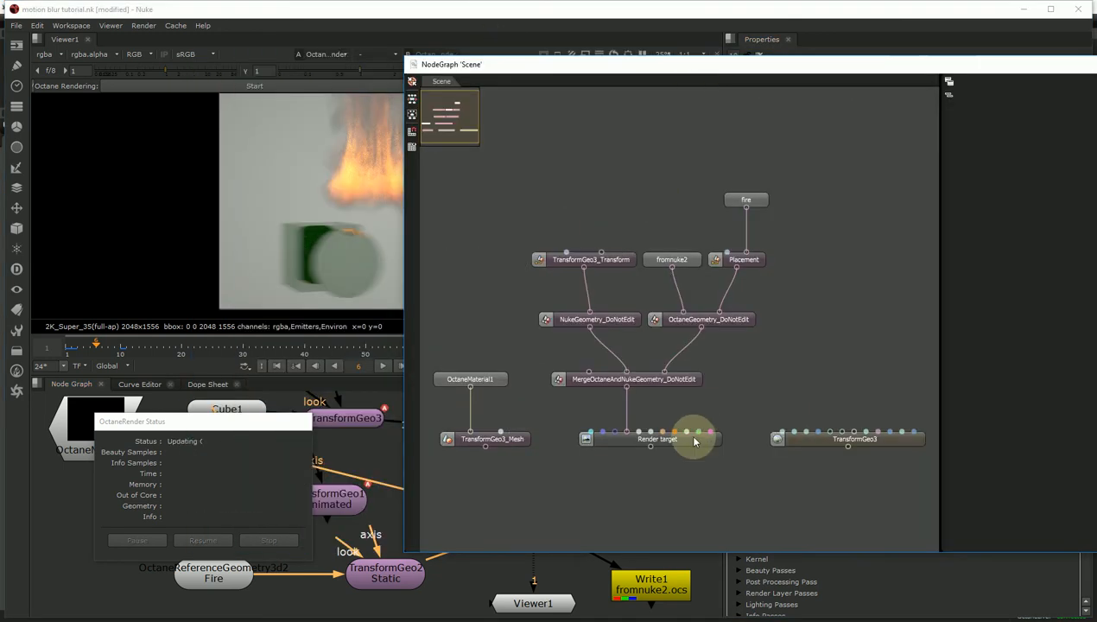
click(693, 437)
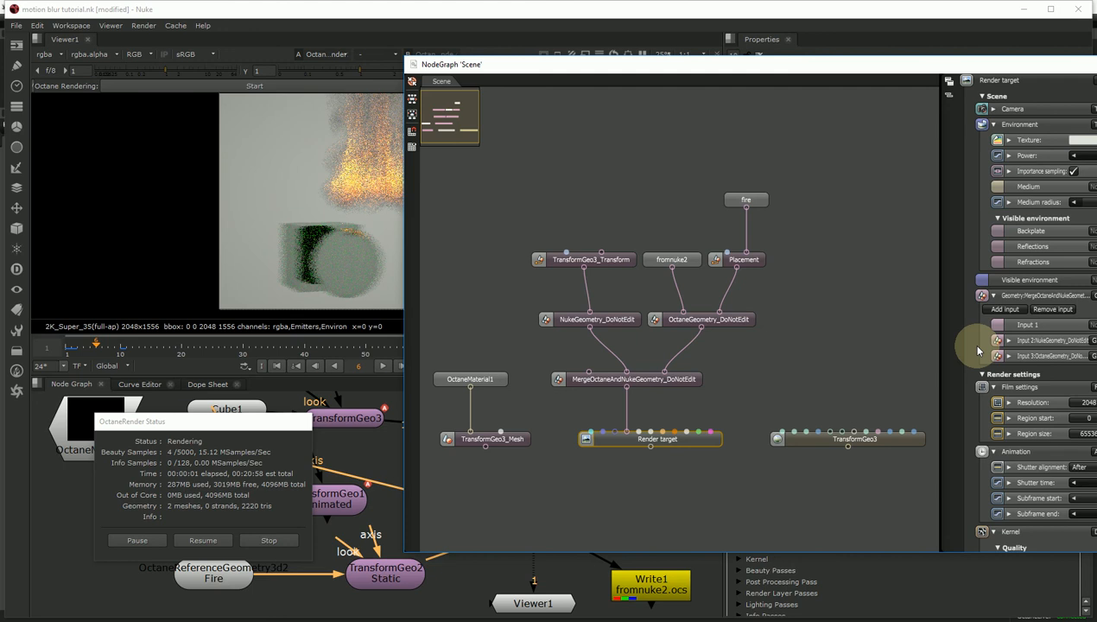
drag(940, 346, 842, 346)
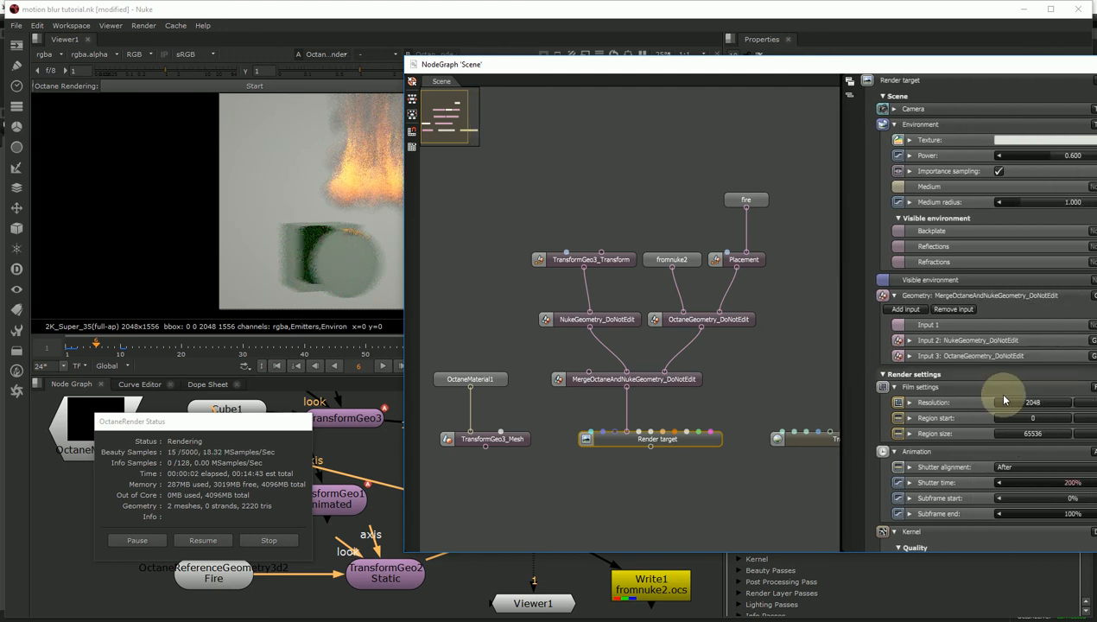
- Set shutter time to 500% and shutter alignment to Symmetric, then close the scene graph
double_click(1080, 482)
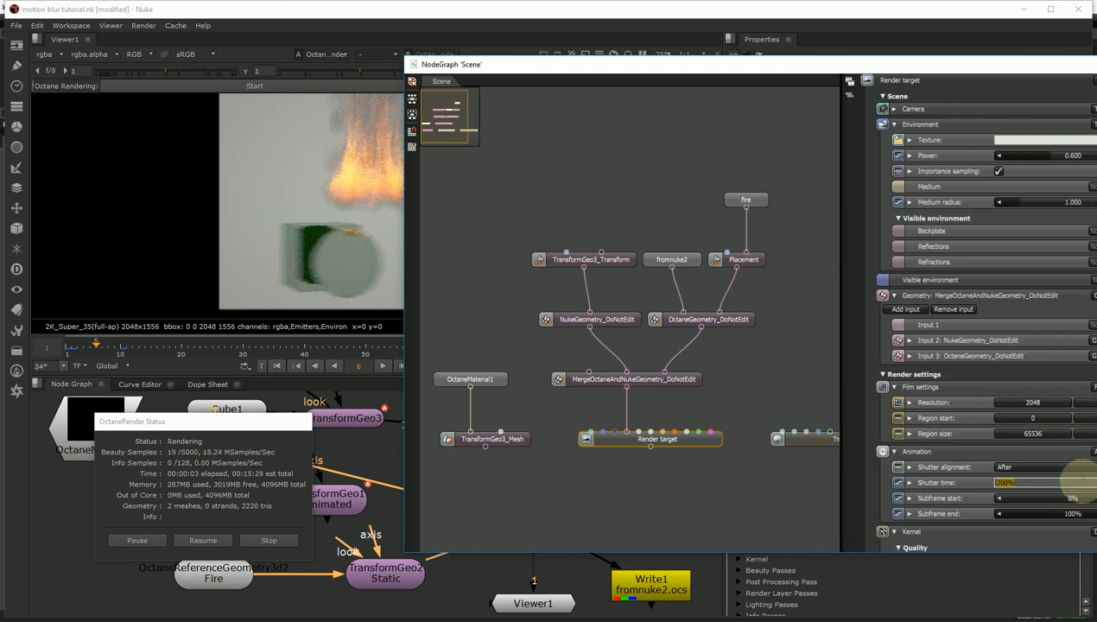
text(50)
key(Return)
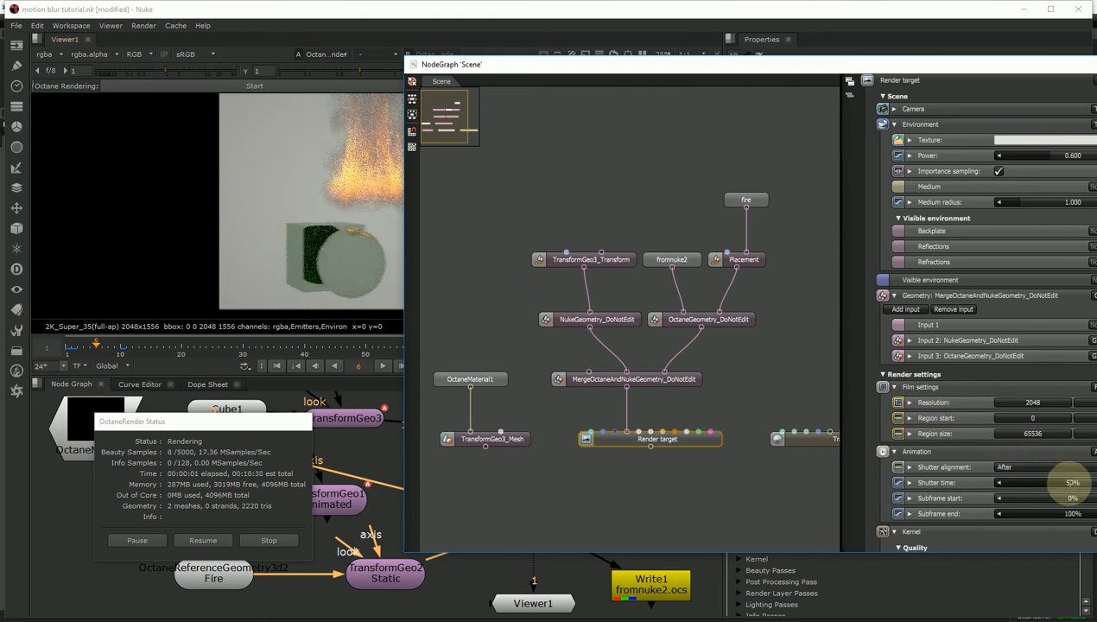
double_click(1071, 482)
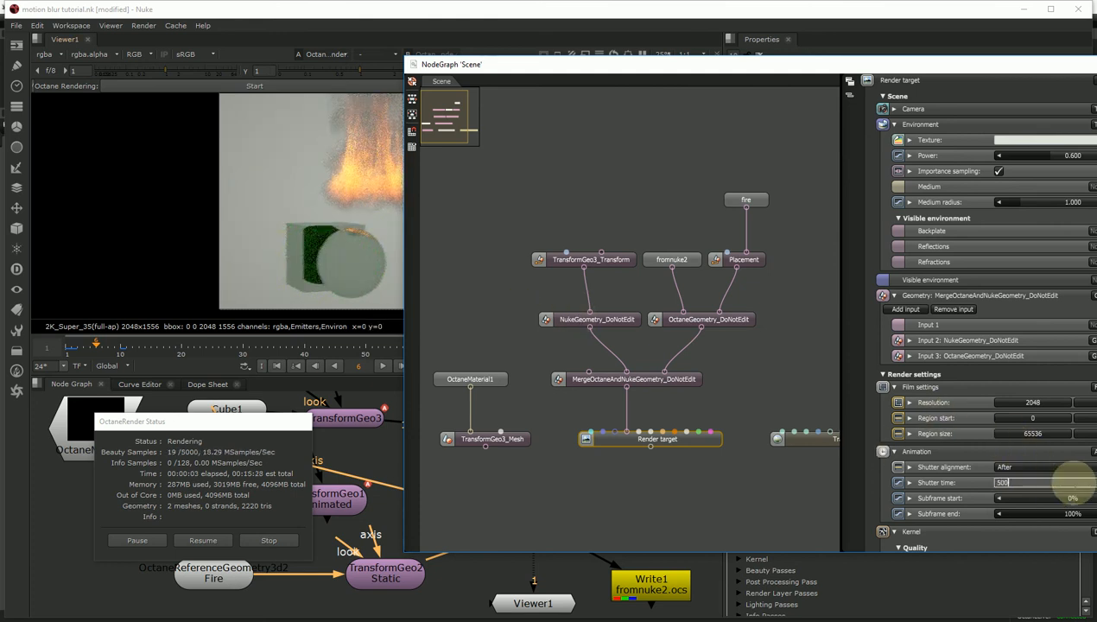
key(Return)
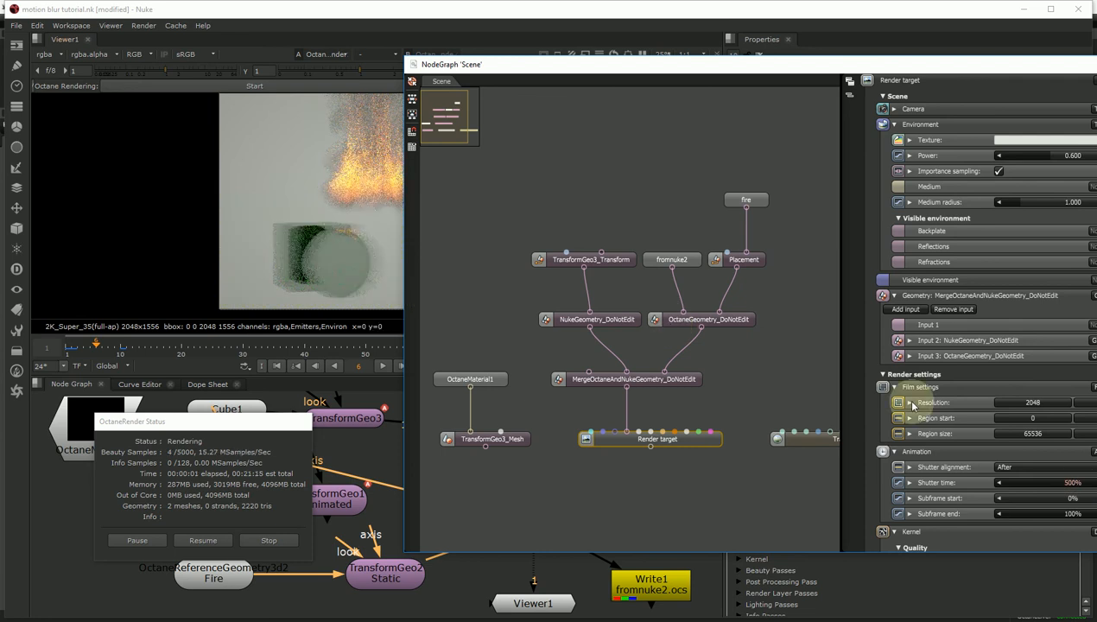
click(1037, 467)
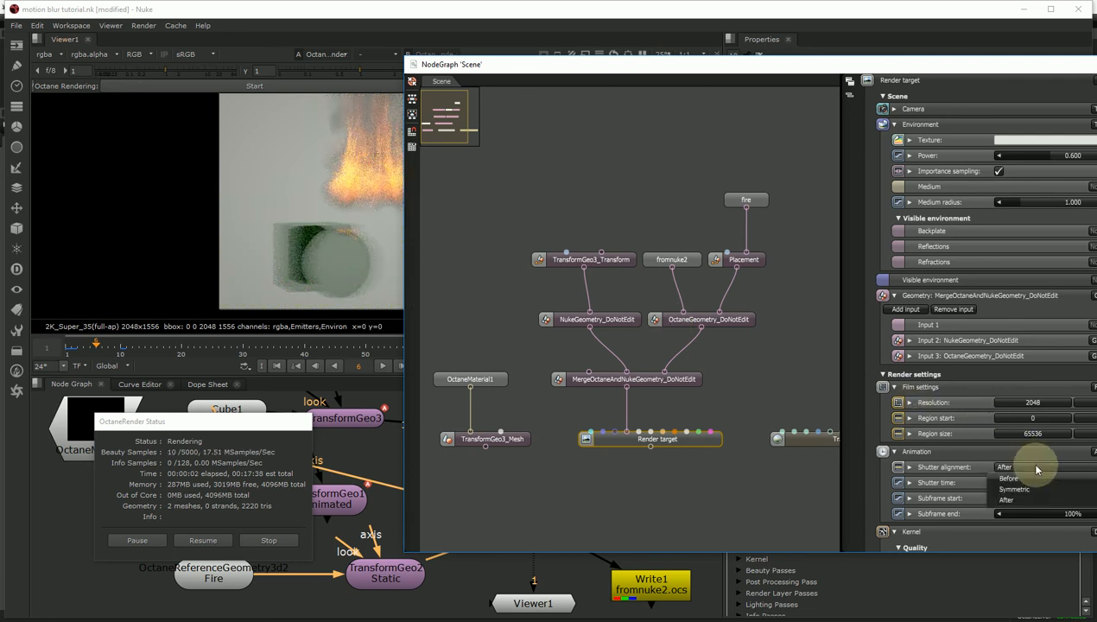
click(1024, 484)
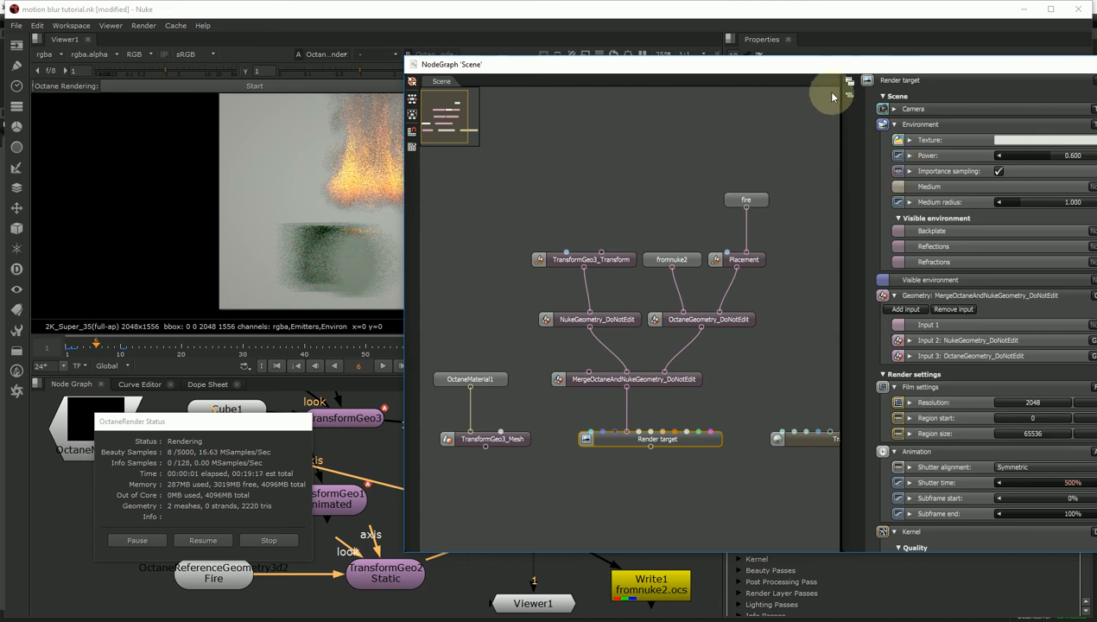
drag(830, 65, 573, 123)
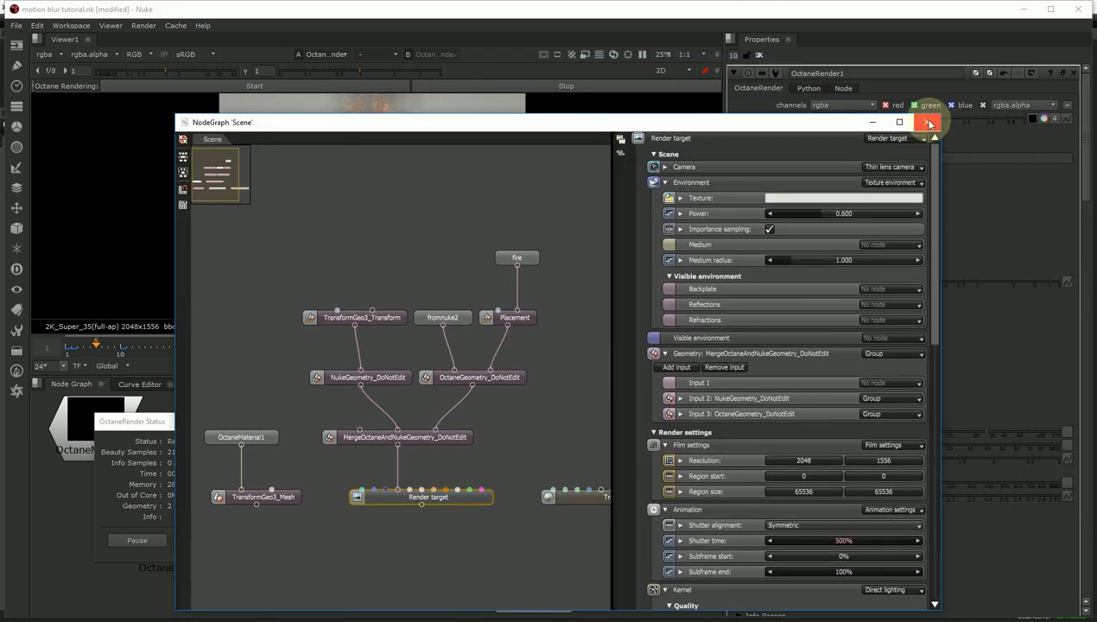
click(930, 124)
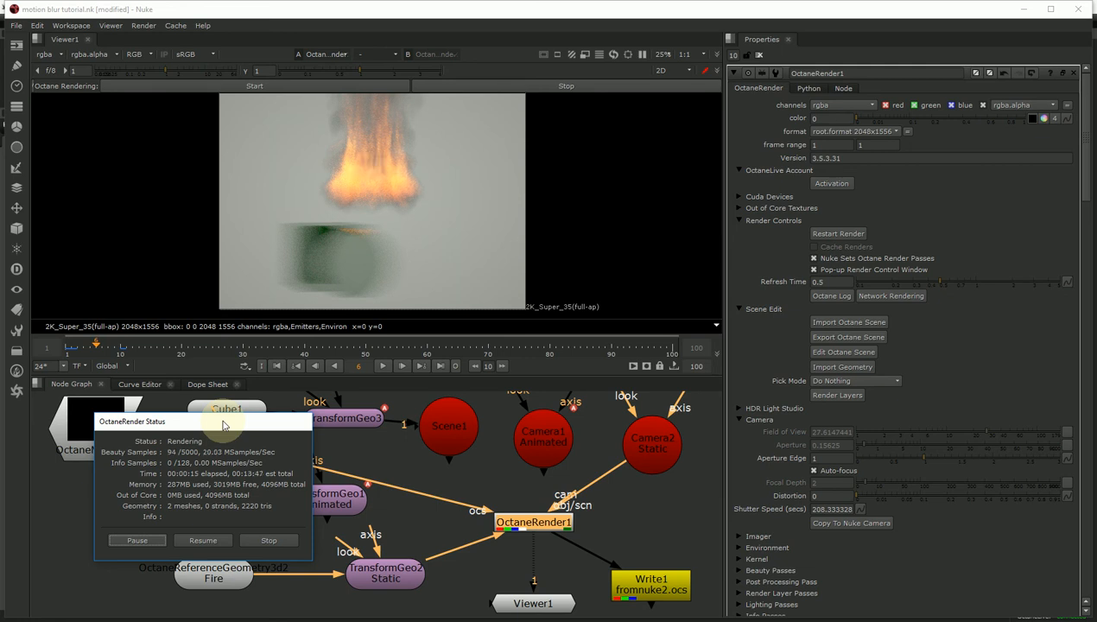
- Stop the render, connect the Sphere and Cube geometry to OctaneRender1, and re-render frames 2-4
click(270, 541)
click(196, 510)
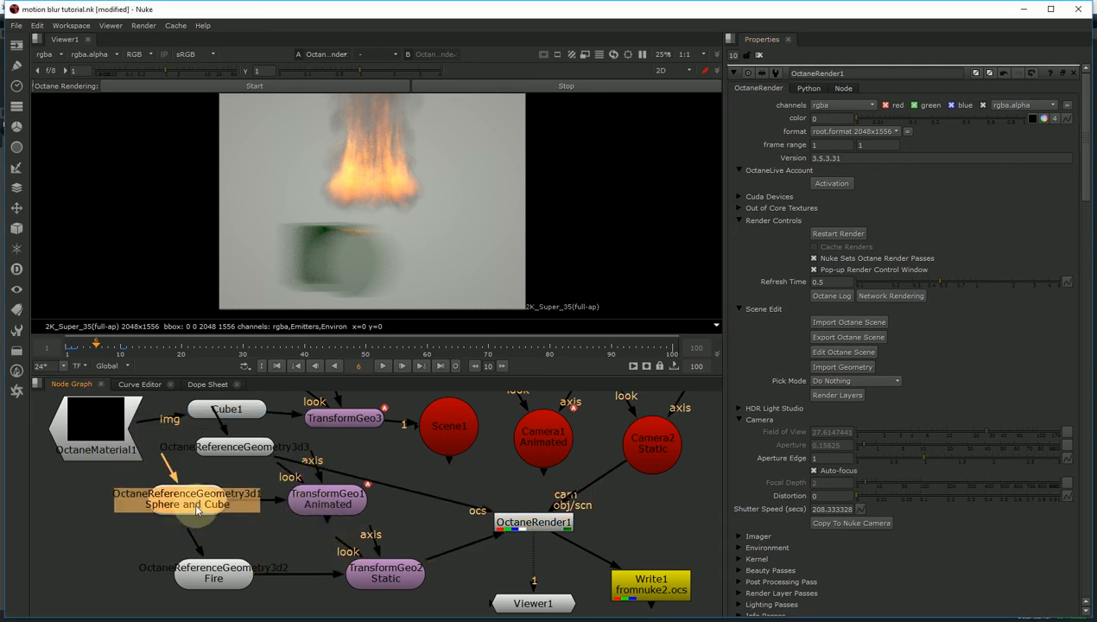
drag(282, 507, 356, 466)
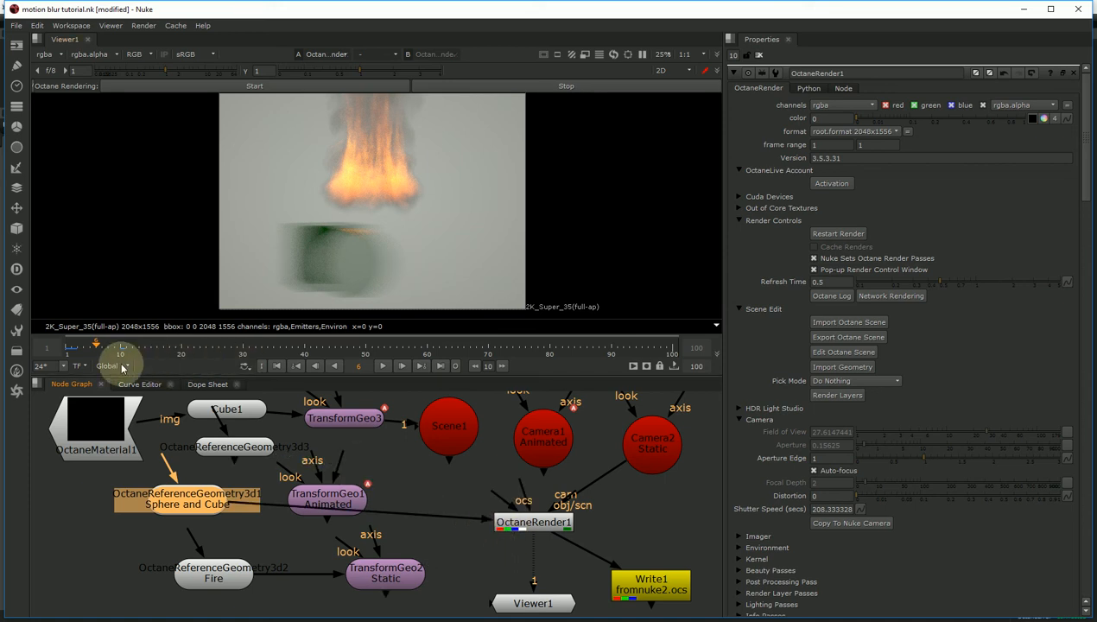
click(320, 86)
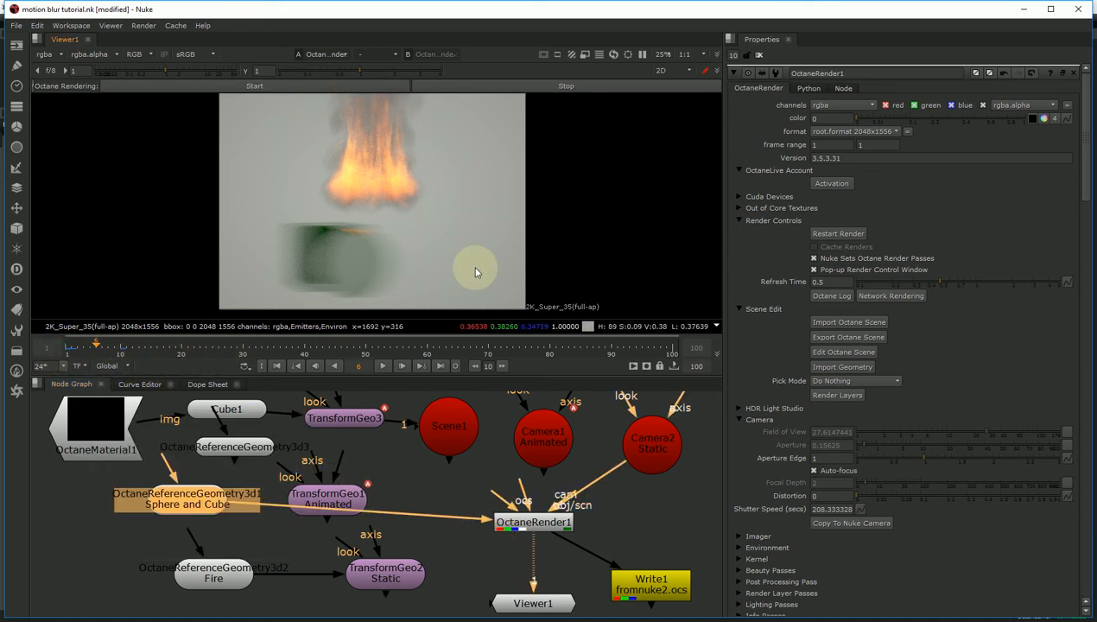
click(83, 349)
click(73, 346)
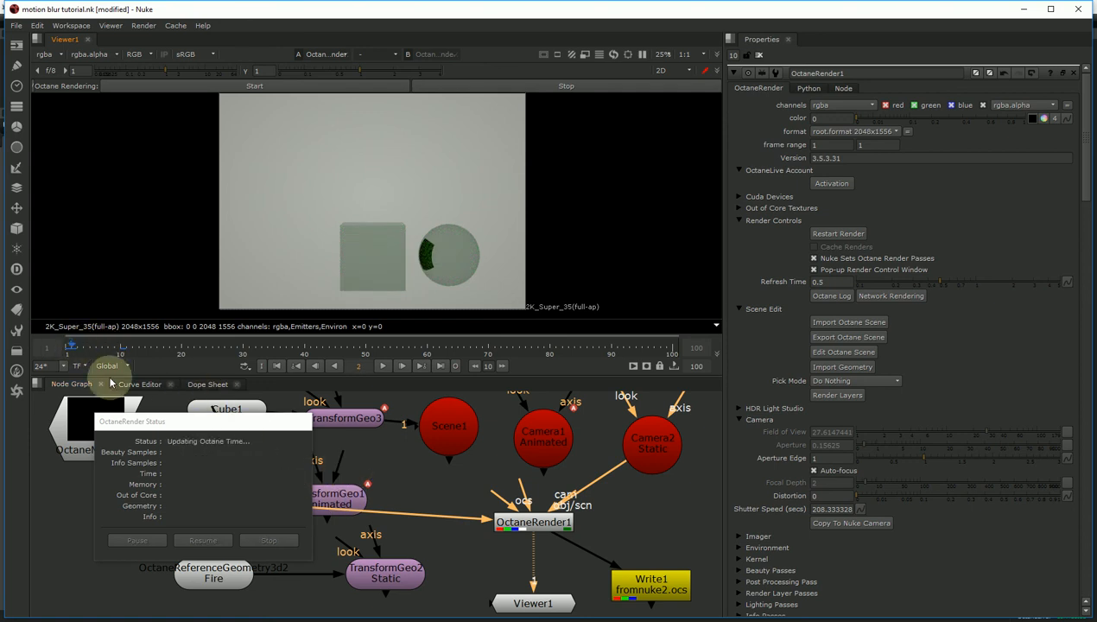
drag(210, 428, 117, 115)
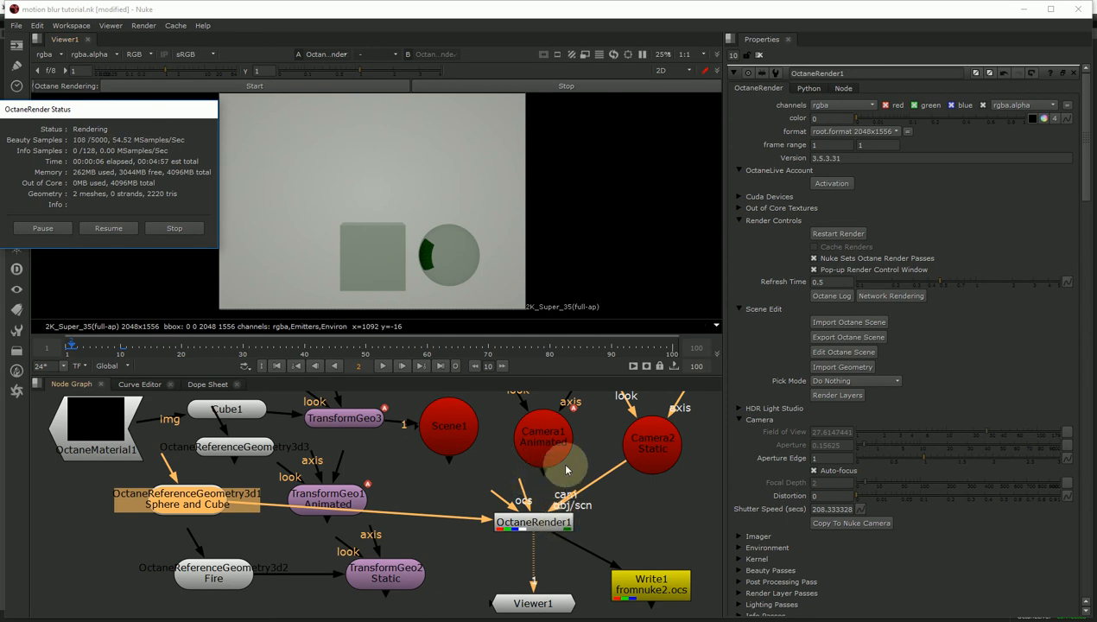
- Swap the static camera for Camera1 Animated on OctaneRender1 and re-render through frame 8
click(557, 441)
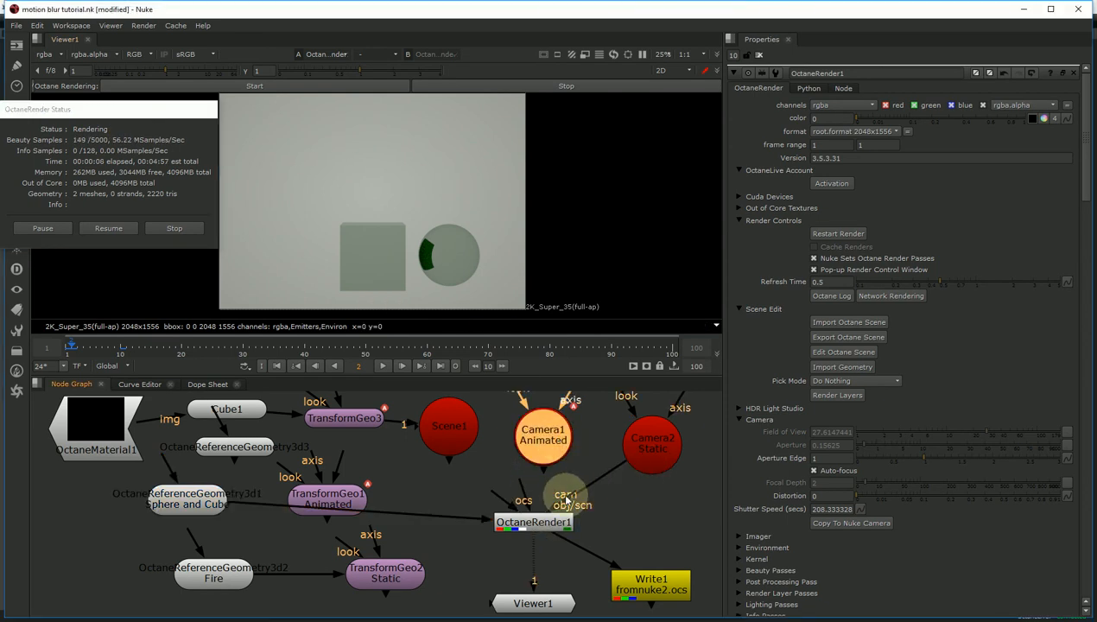
drag(621, 479, 620, 479)
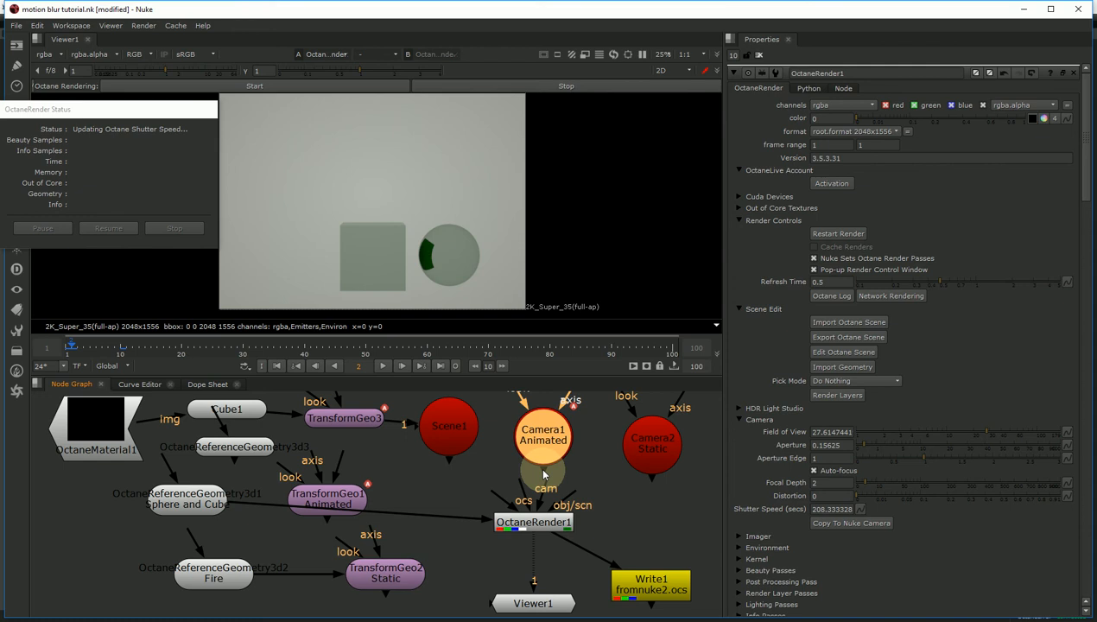
drag(544, 471, 546, 519)
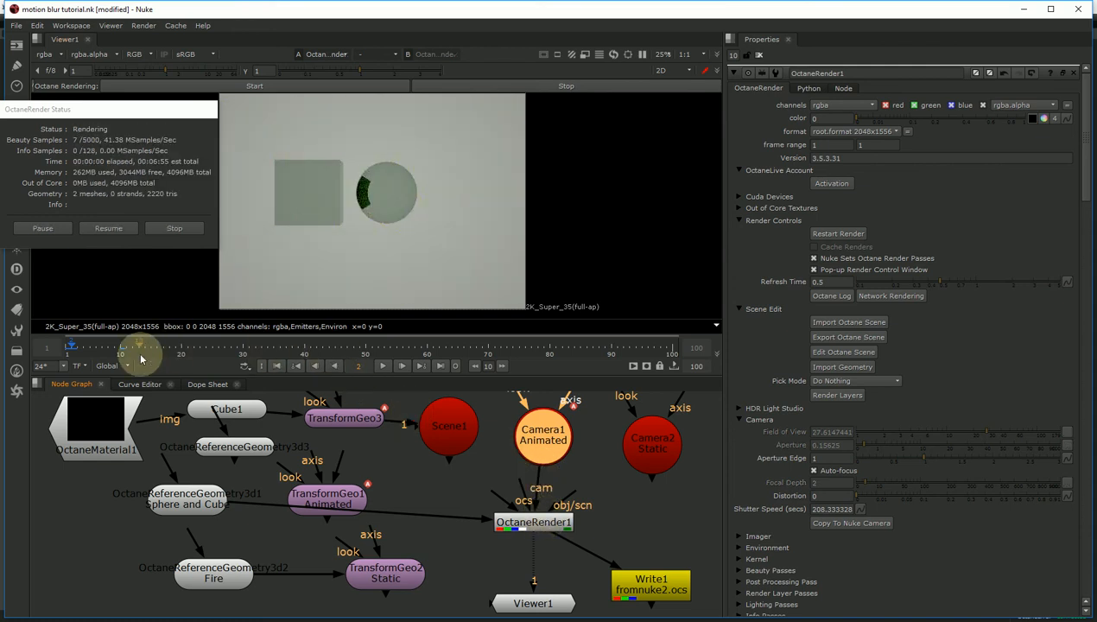
click(79, 347)
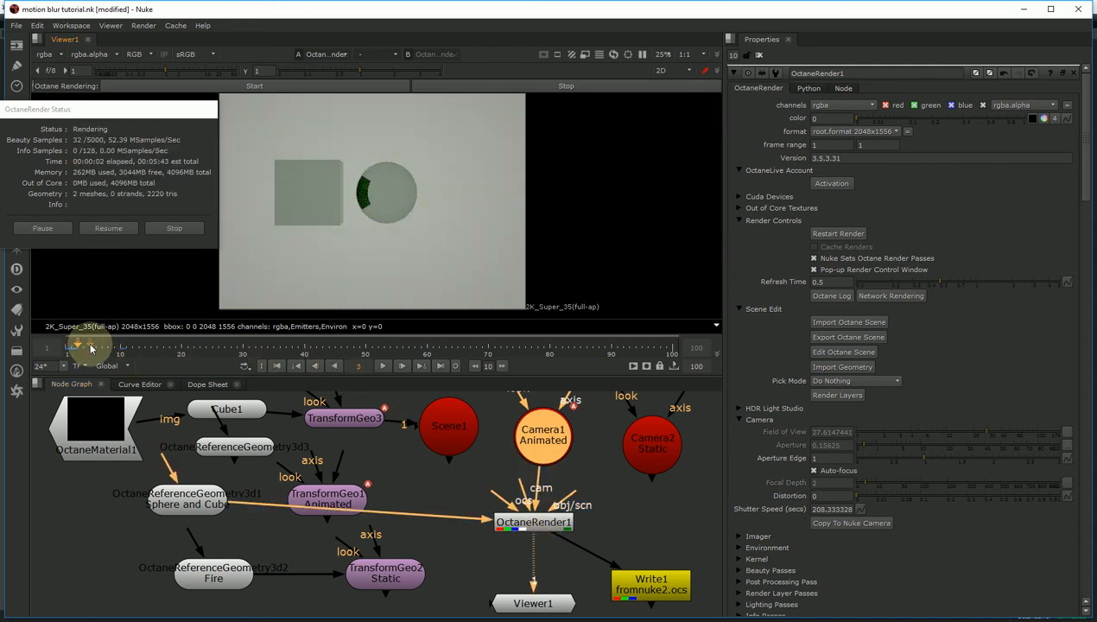
click(90, 348)
click(310, 88)
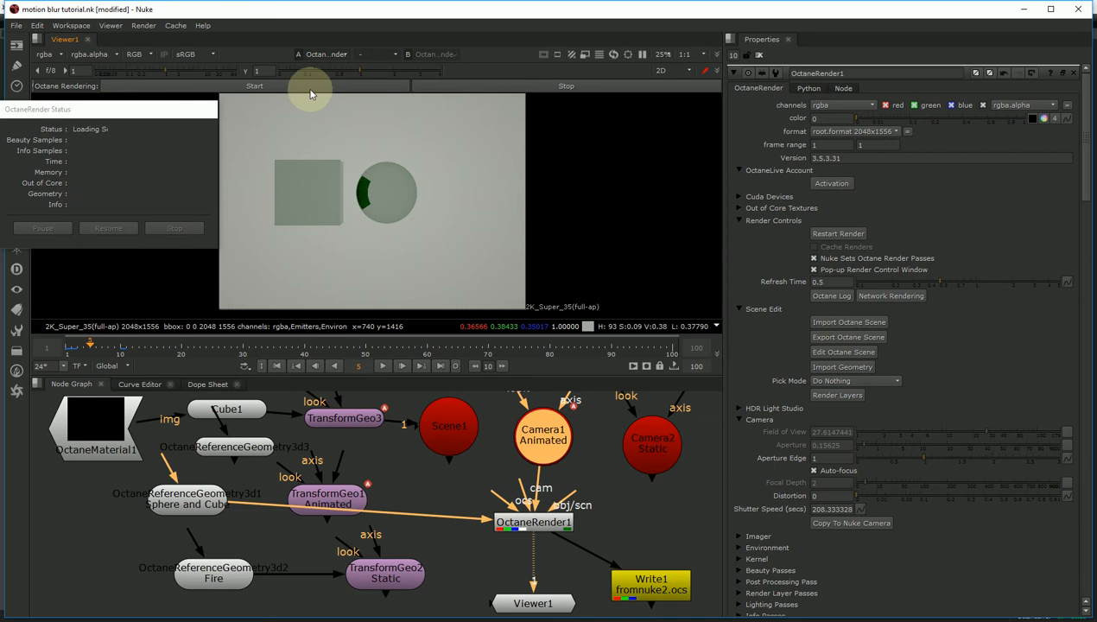
click(98, 349)
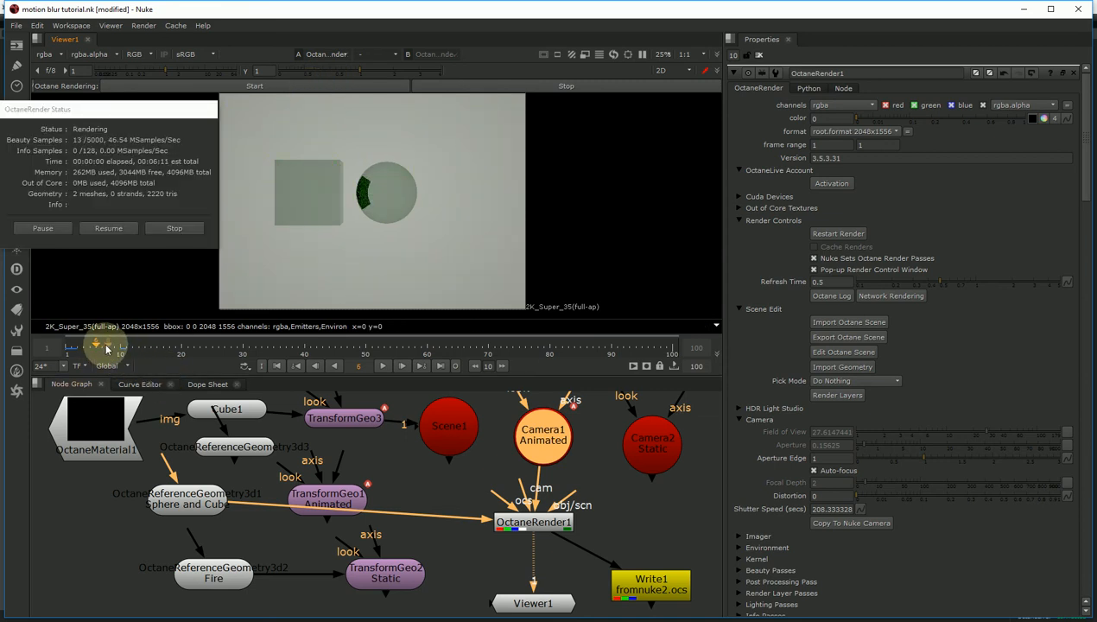
click(108, 348)
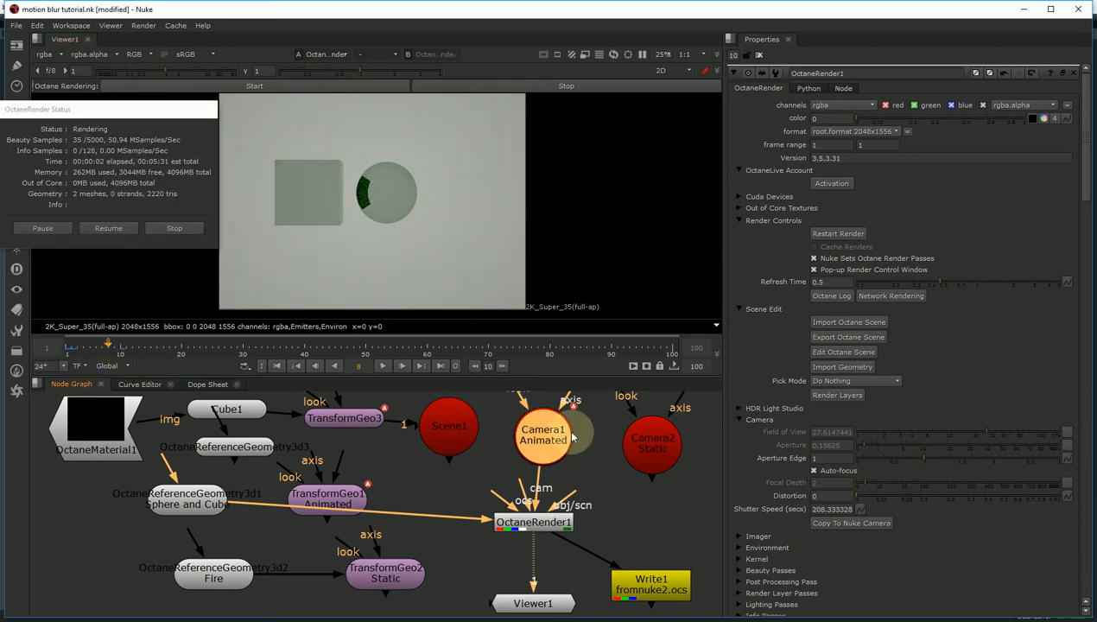
- Keyframe Camera1's translate x at frames 1 and 10, then unplug the geometry from OctaneRender1
double_click(549, 449)
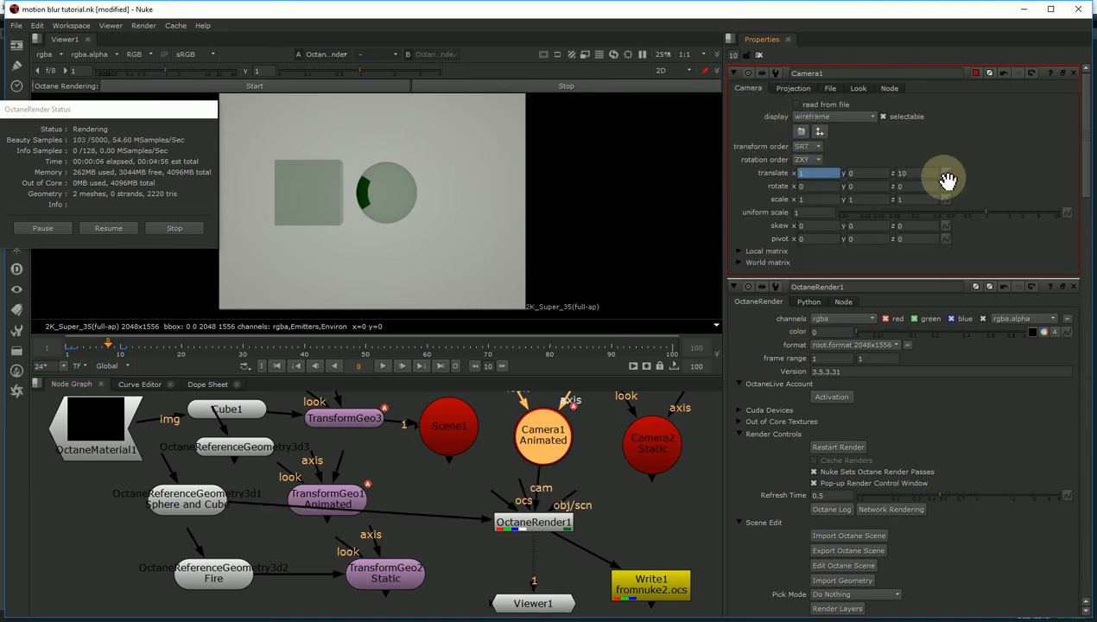
click(63, 347)
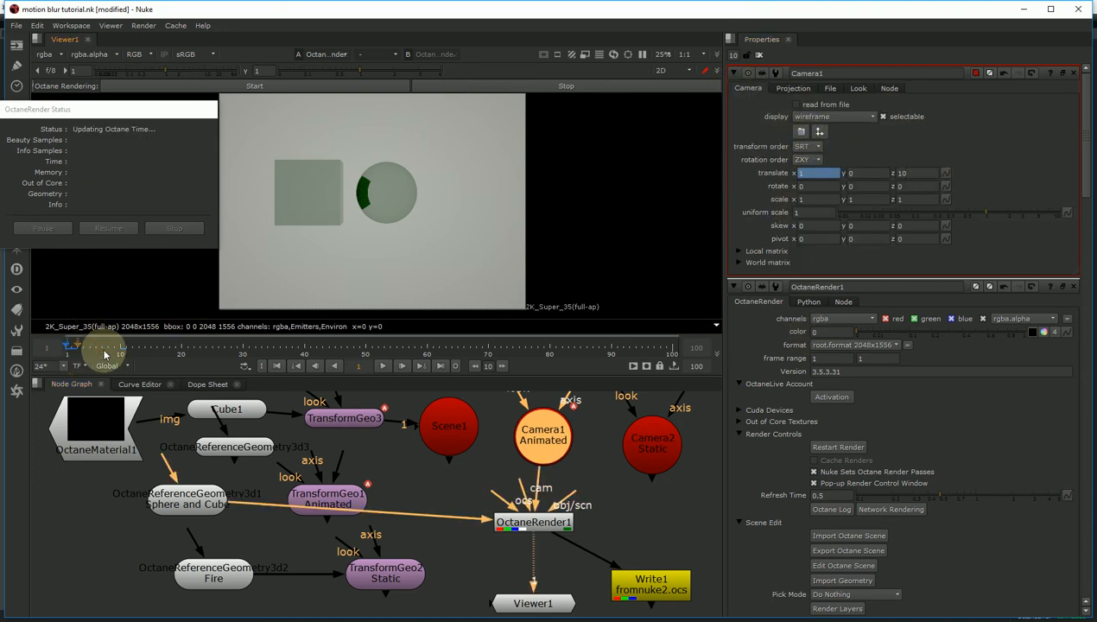
click(947, 174)
click(963, 183)
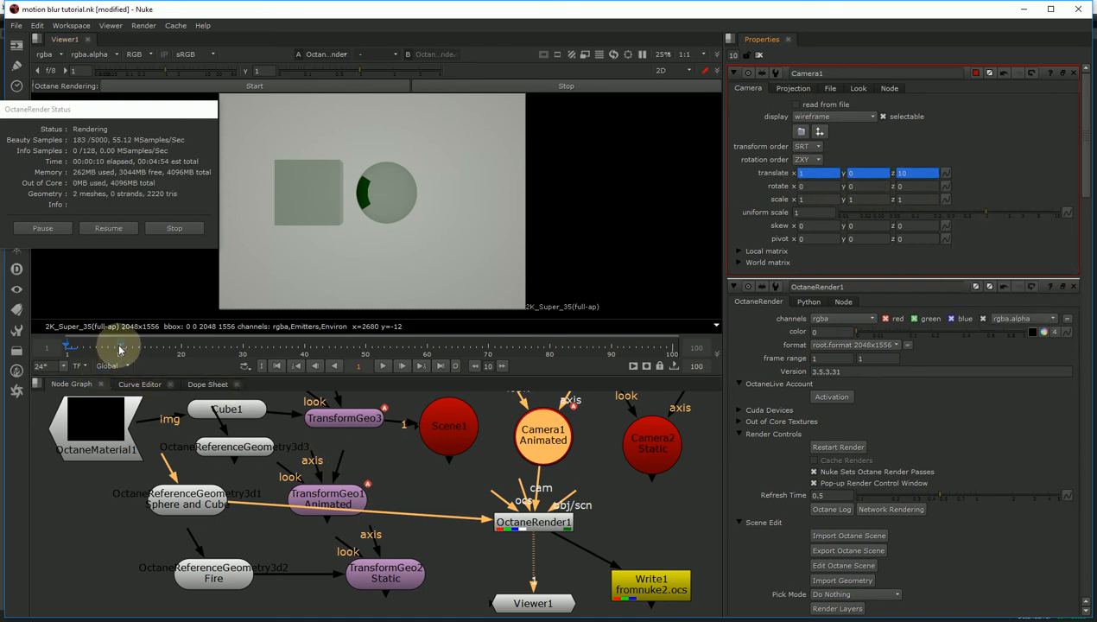
click(119, 349)
click(812, 175)
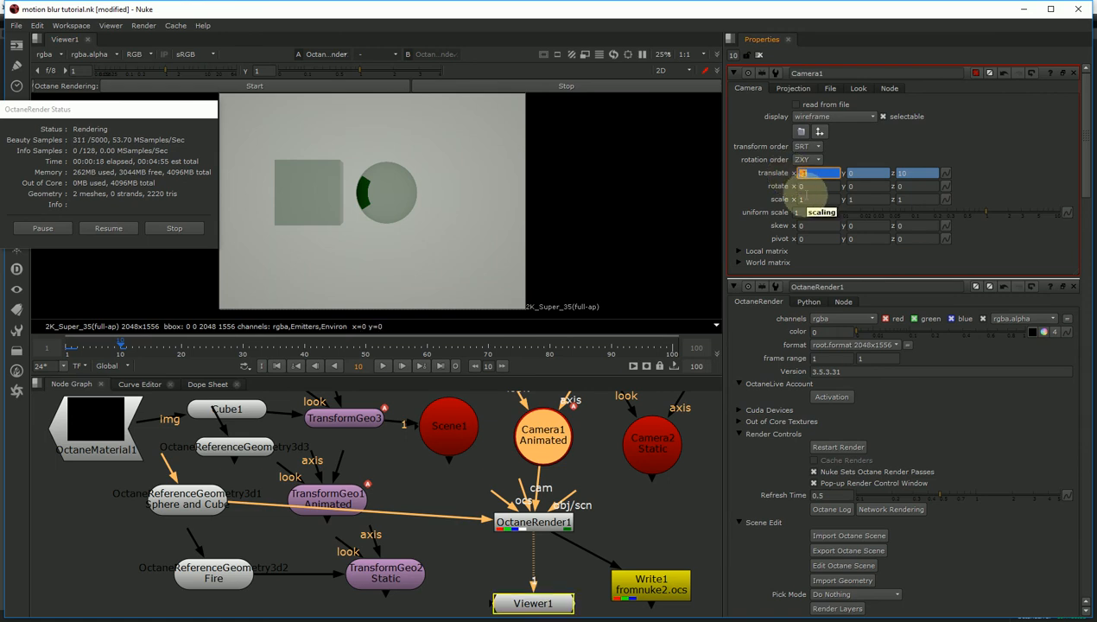
click(109, 349)
drag(95, 352, 78, 352)
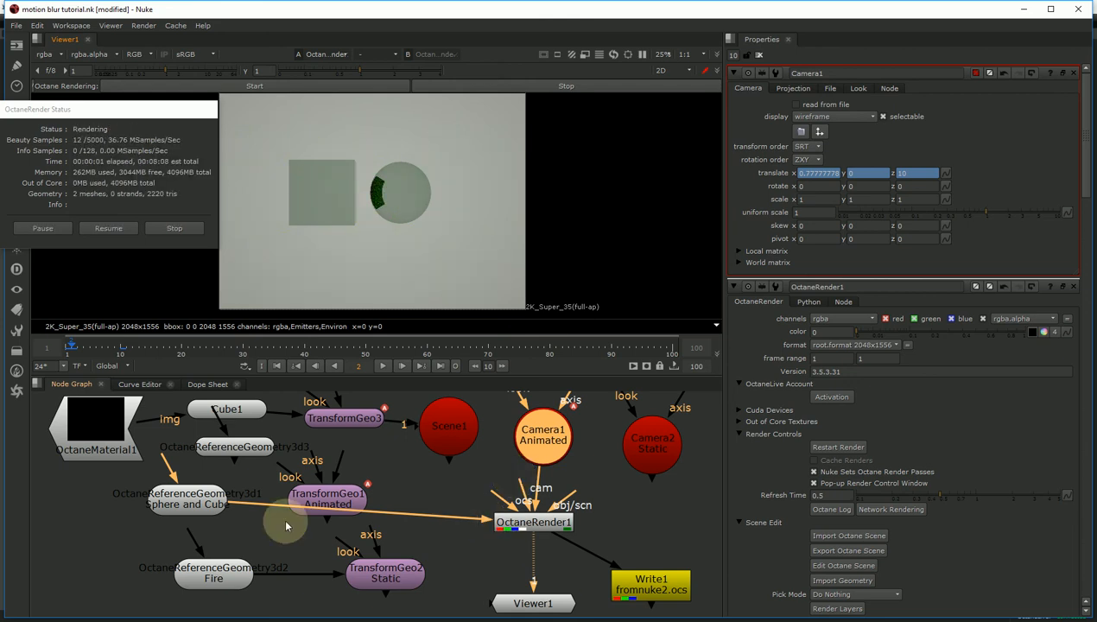
drag(483, 521, 481, 573)
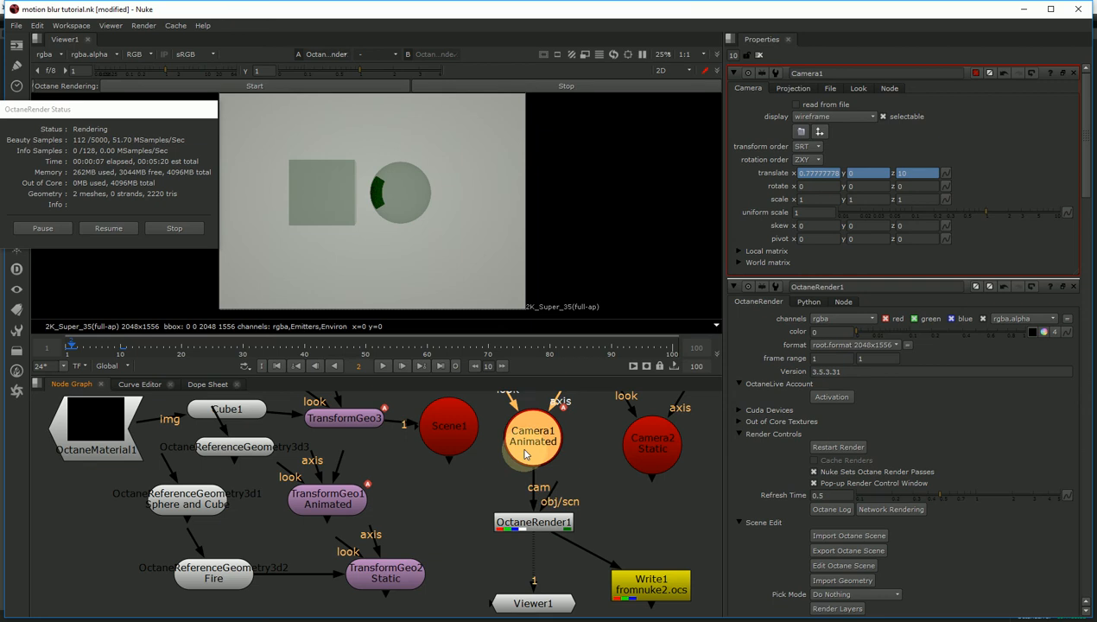
- Stop the Octane render and export frames 1-10 from Write1 to fromnuke3.ocs
click(530, 525)
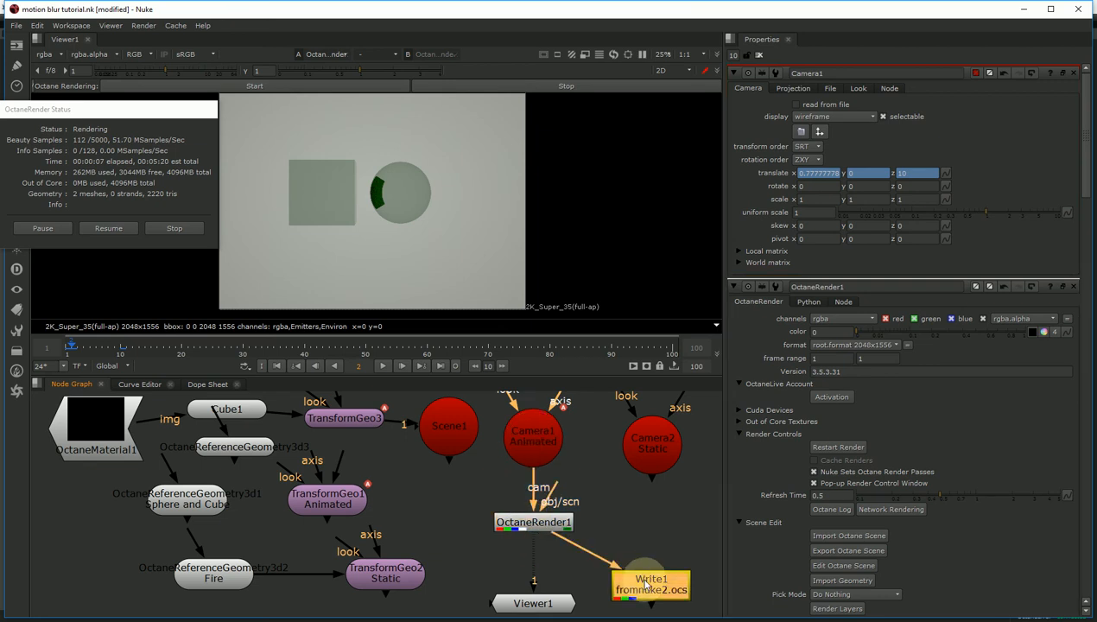
double_click(643, 577)
click(918, 118)
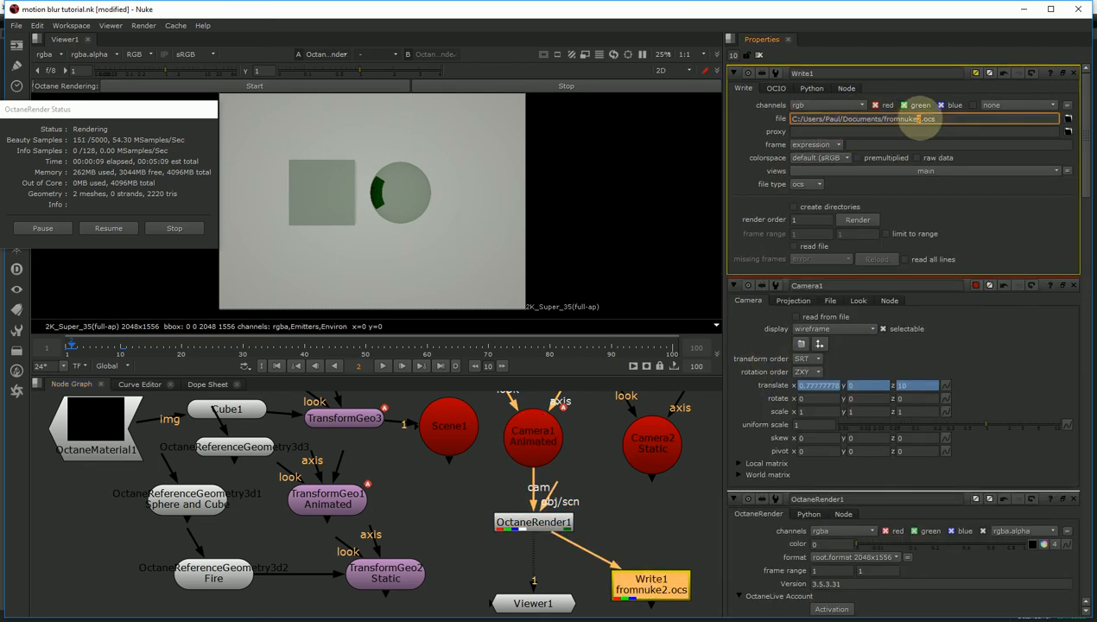
text(3)
key(Return)
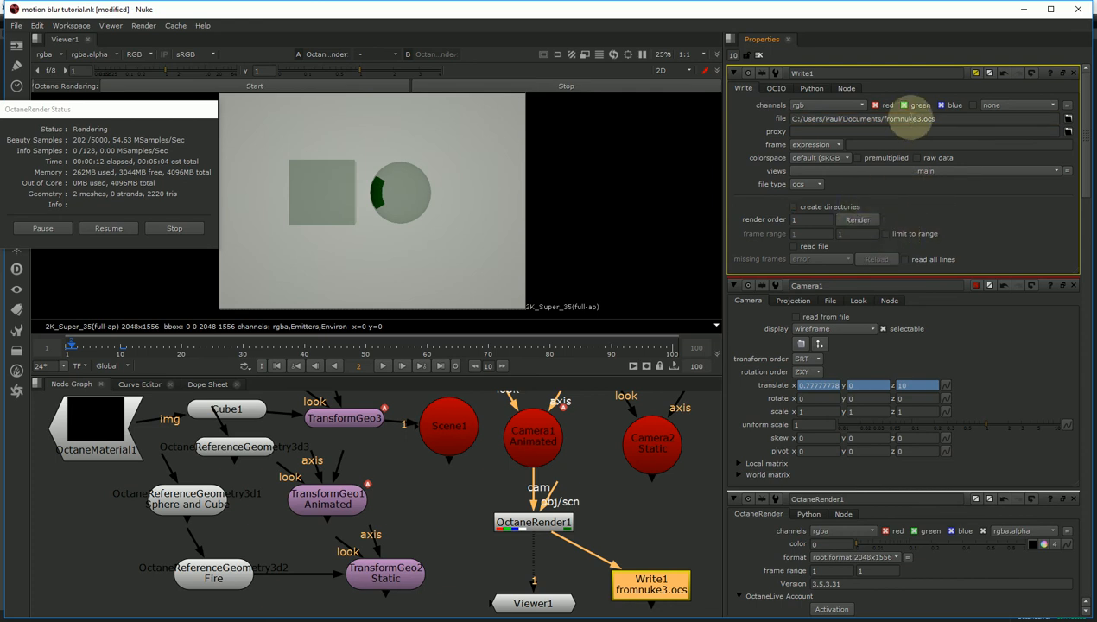
click(856, 221)
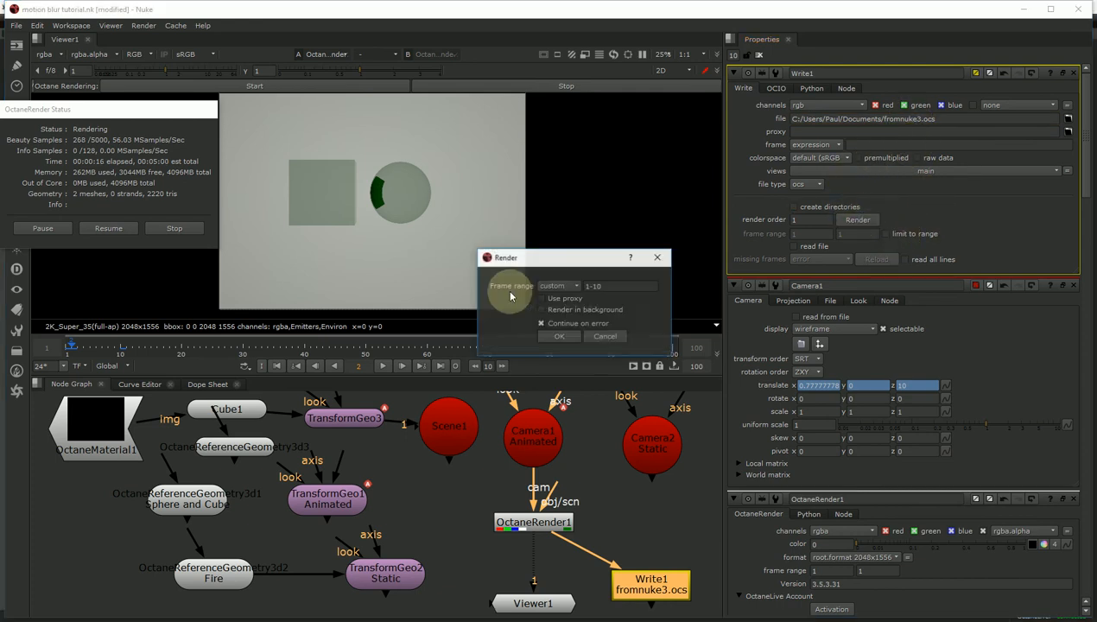
click(563, 339)
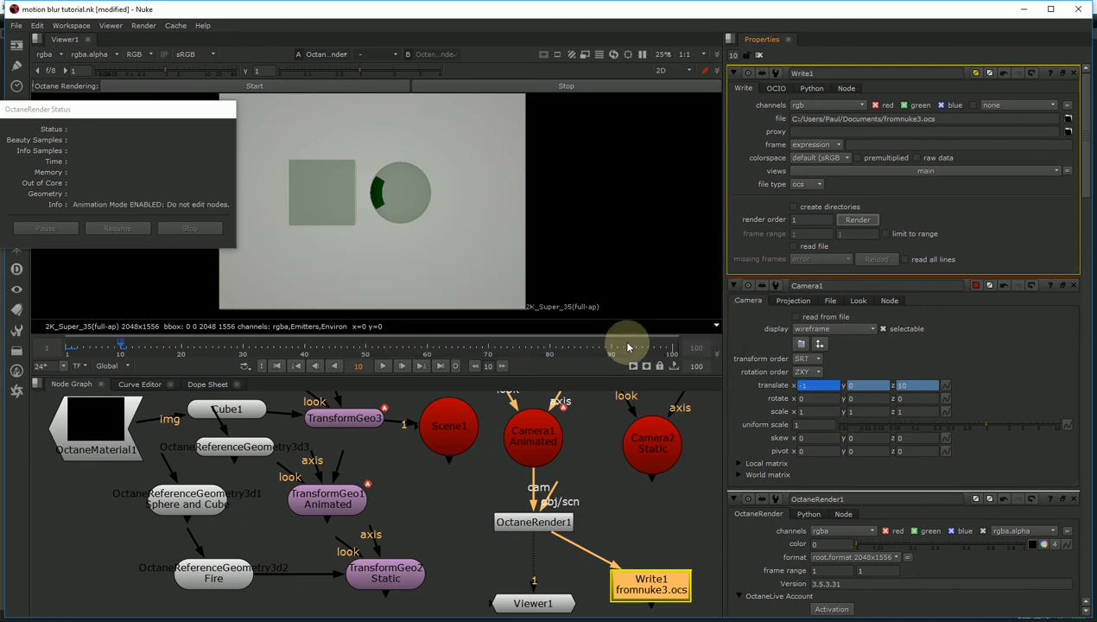
click(541, 329)
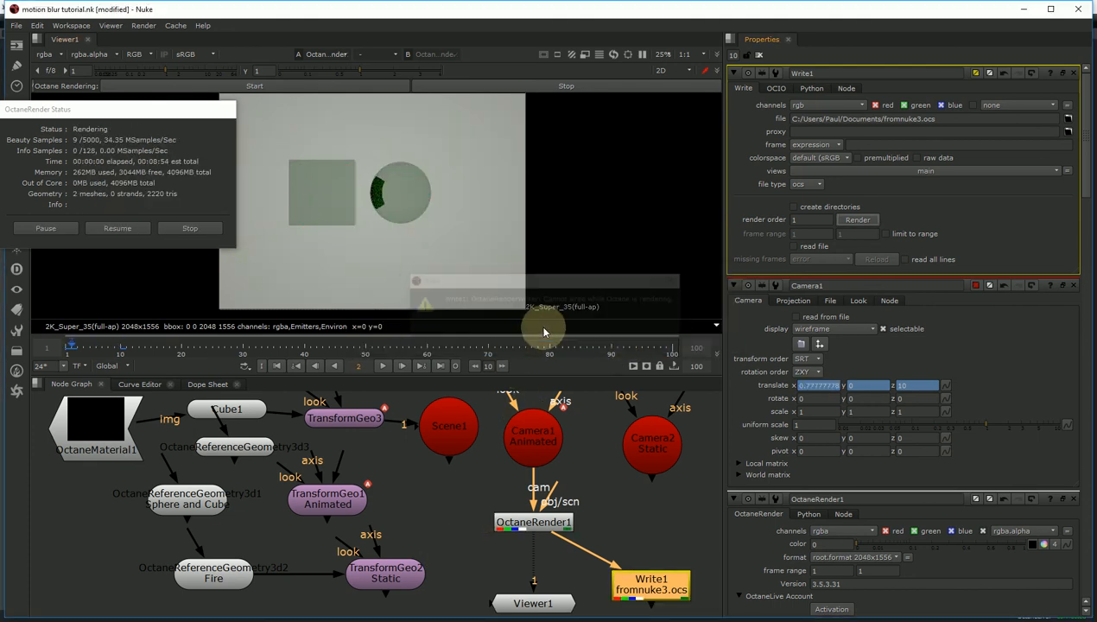
click(179, 227)
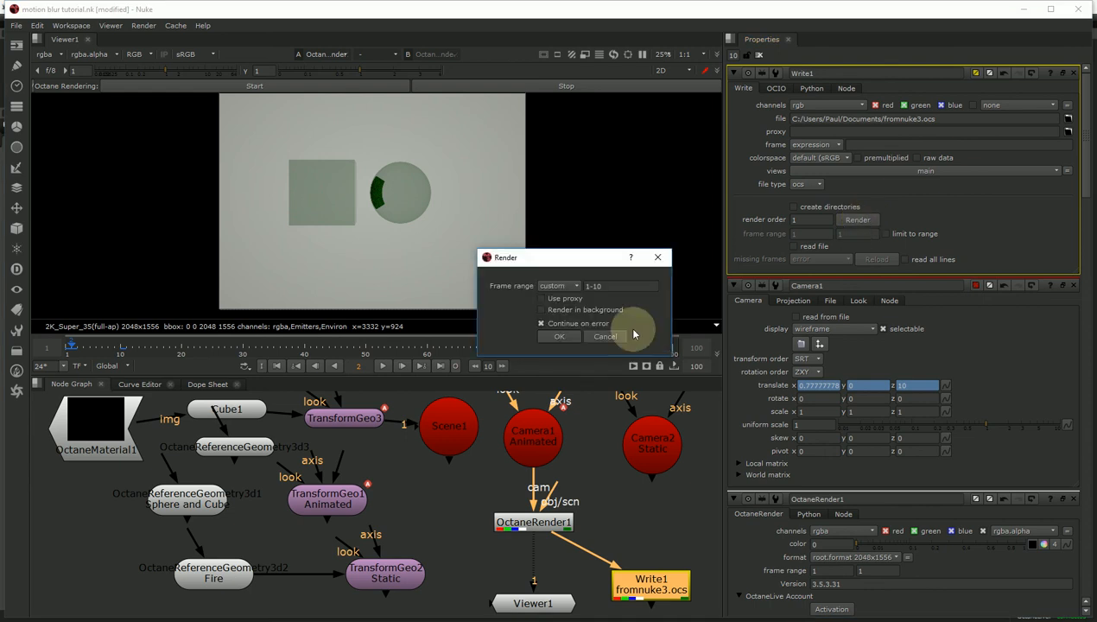
click(559, 336)
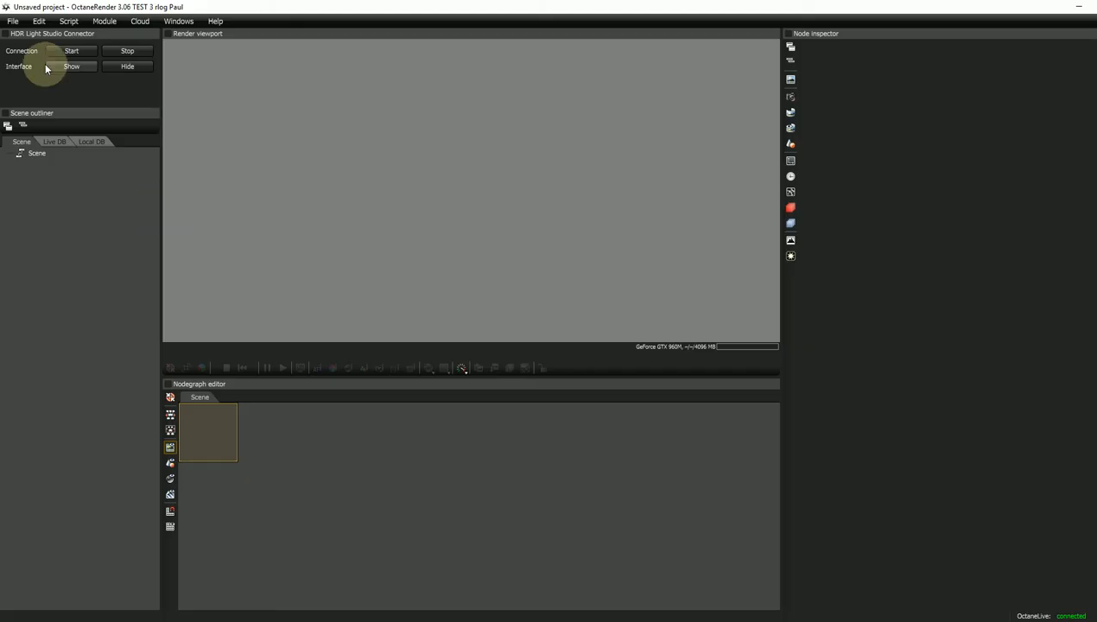
click(13, 21)
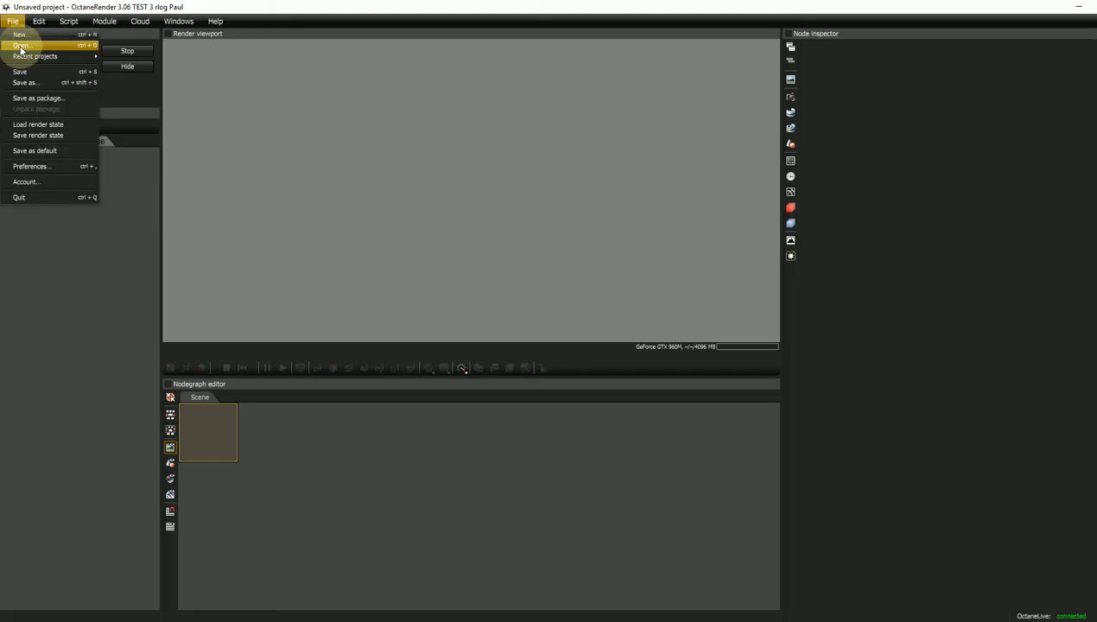
- Open fromnuke3.ocs from the Documents folder in OctaneRender Standalone
click(21, 45)
scroll(298, 377, down, 10)
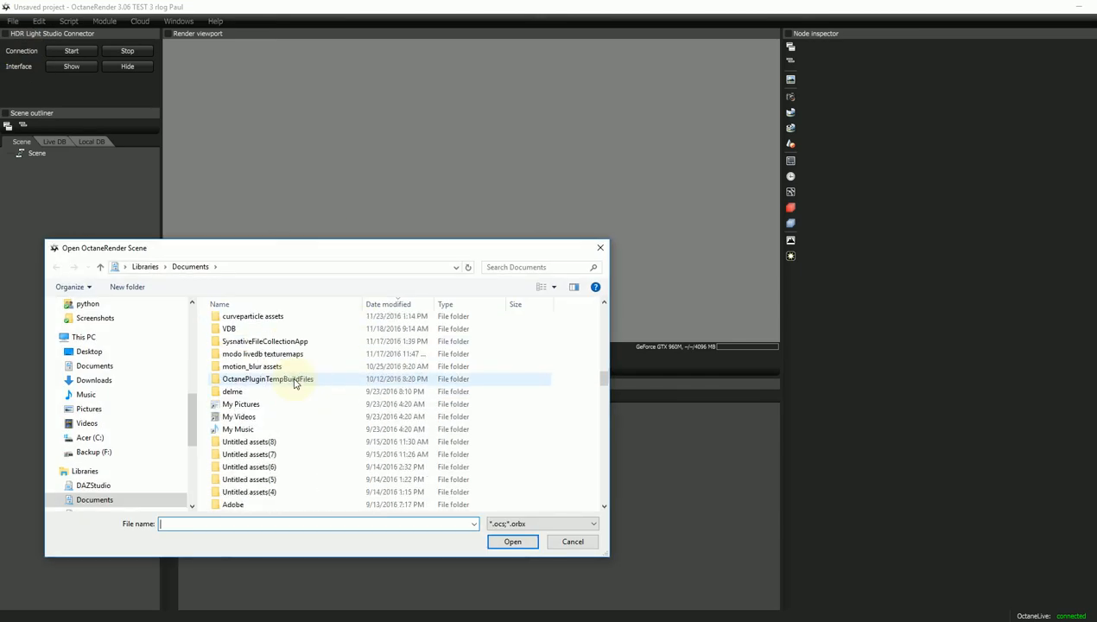
scroll(259, 397, down, 5)
double_click(242, 380)
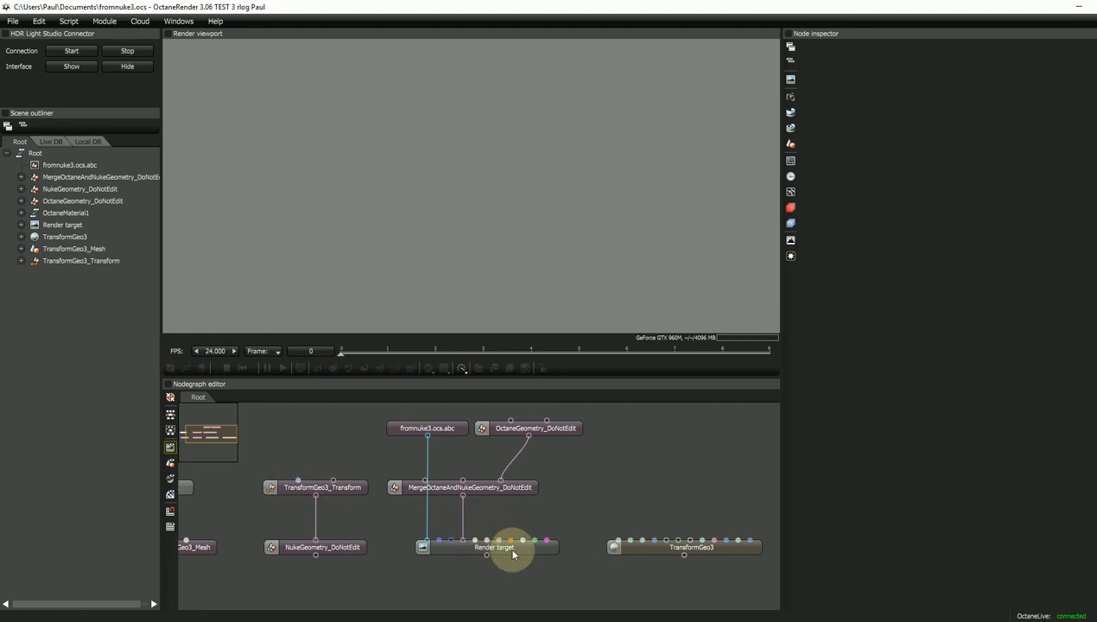
- Back in Nuke, nudge TransformGeo2 Static down and select TransformGeo1 Animated
mouse_move(497, 616)
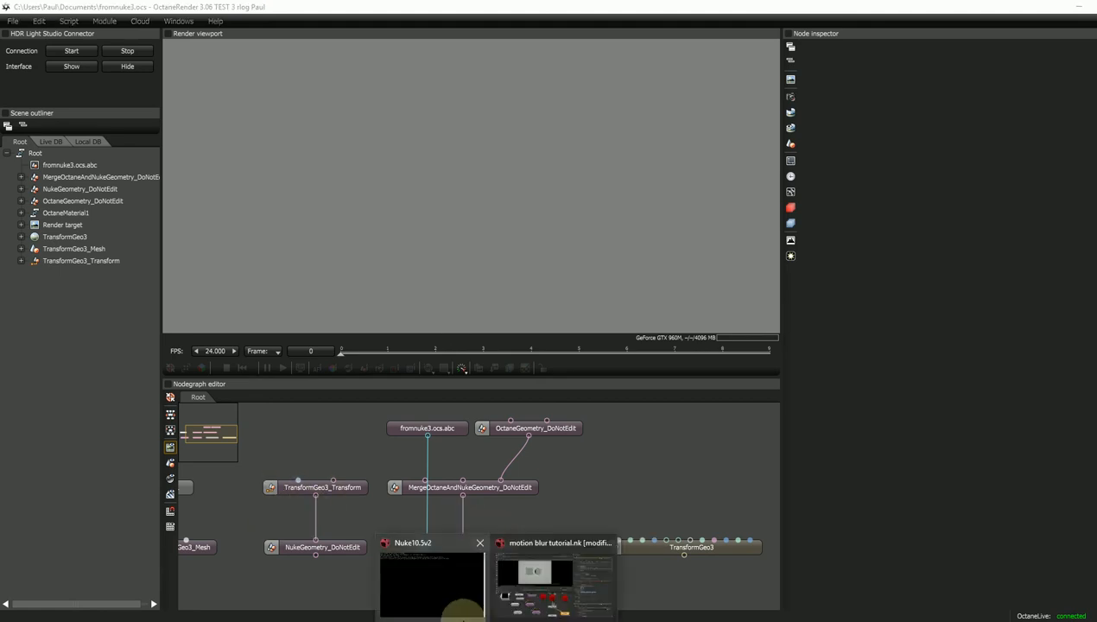
click(520, 583)
drag(400, 580, 399, 588)
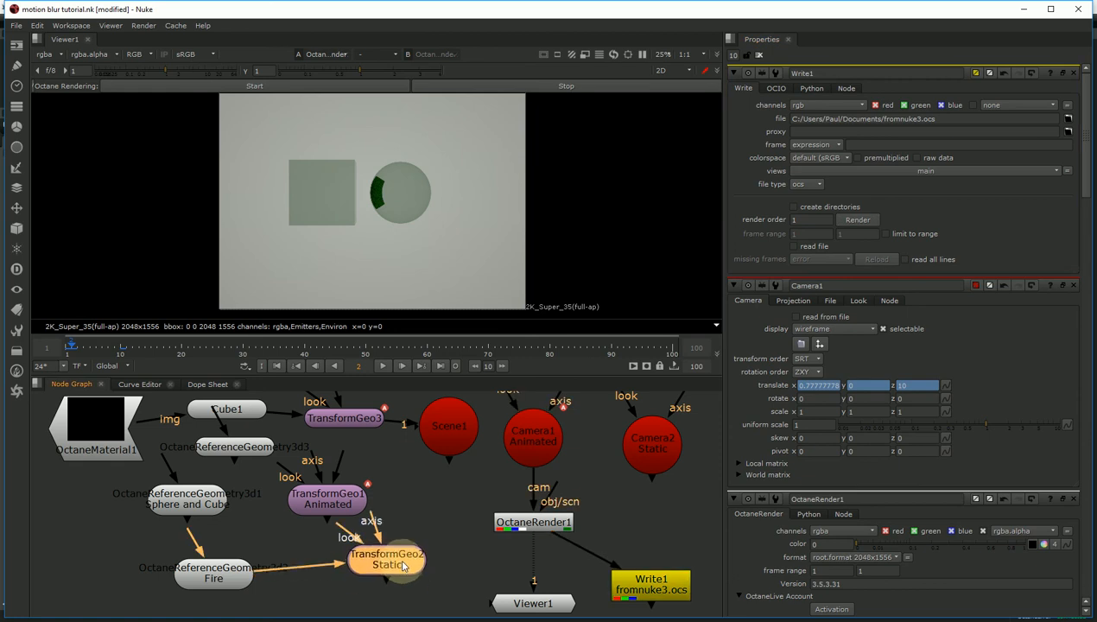
click(332, 501)
- Move fromnuke3.ocs.abc left and MergeOctaneAndNukeGeometry_DoNotEdit right in the Octane node graph
key(alt+Tab)
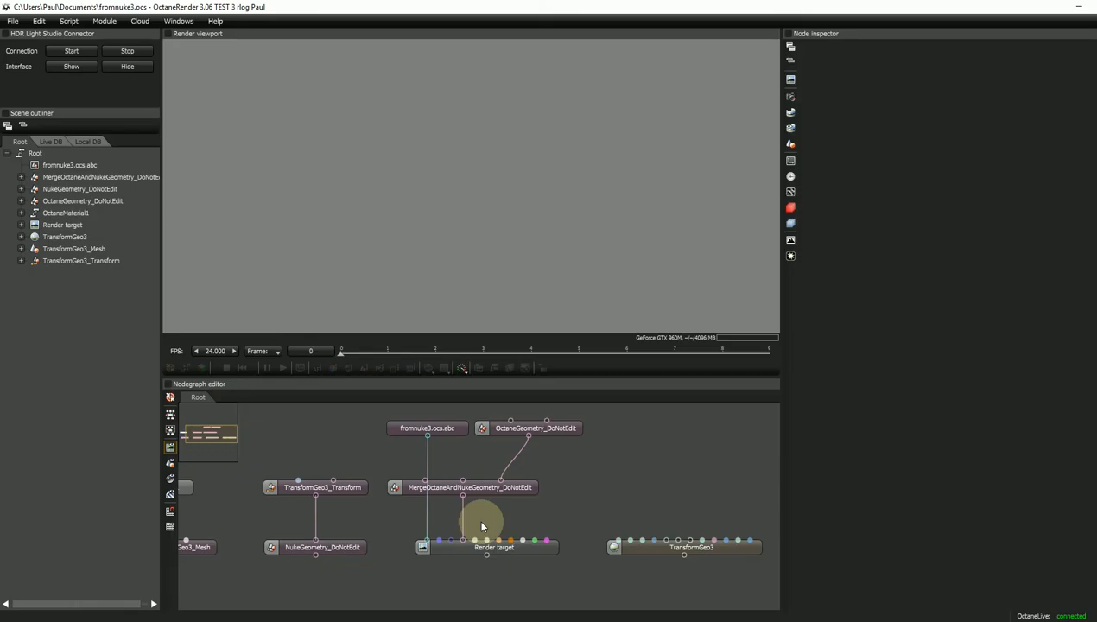
drag(441, 433, 391, 435)
drag(440, 494, 488, 493)
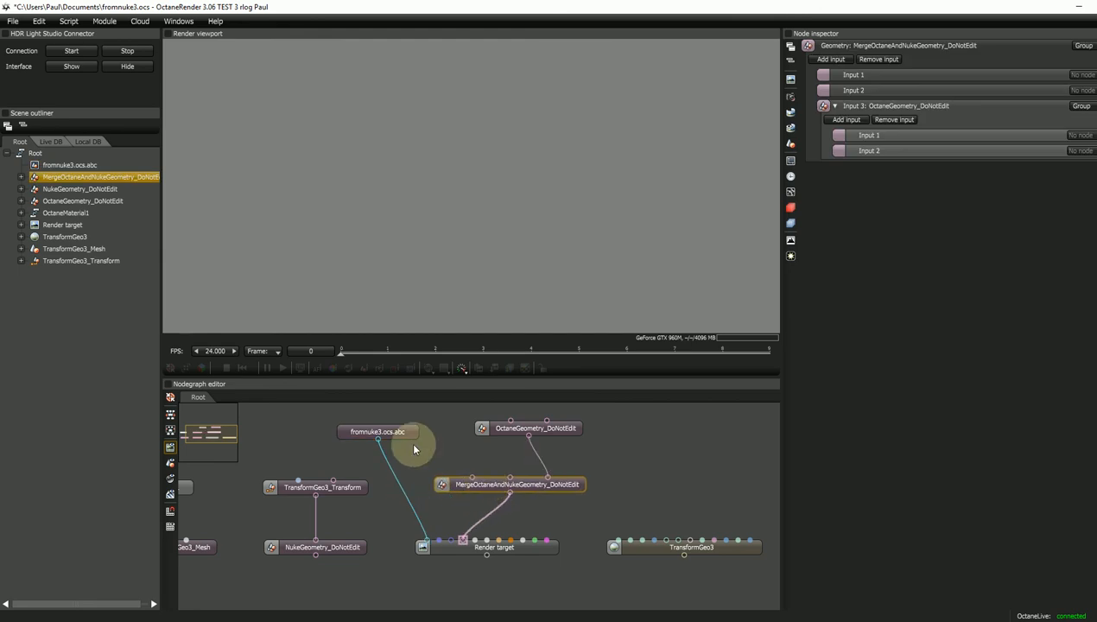
drag(400, 433, 396, 439)
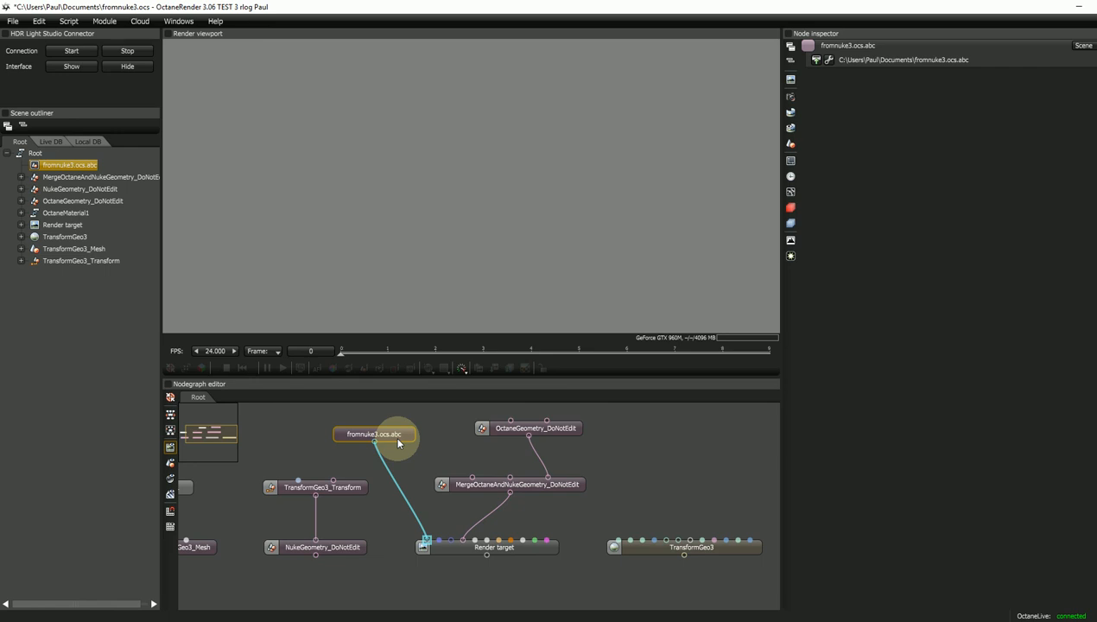
- In Nuke, raise OctaneRender1 and select Camera1 Animated, then nudge fromnuke3.ocs.abc right in Octane
key(alt+Tab)
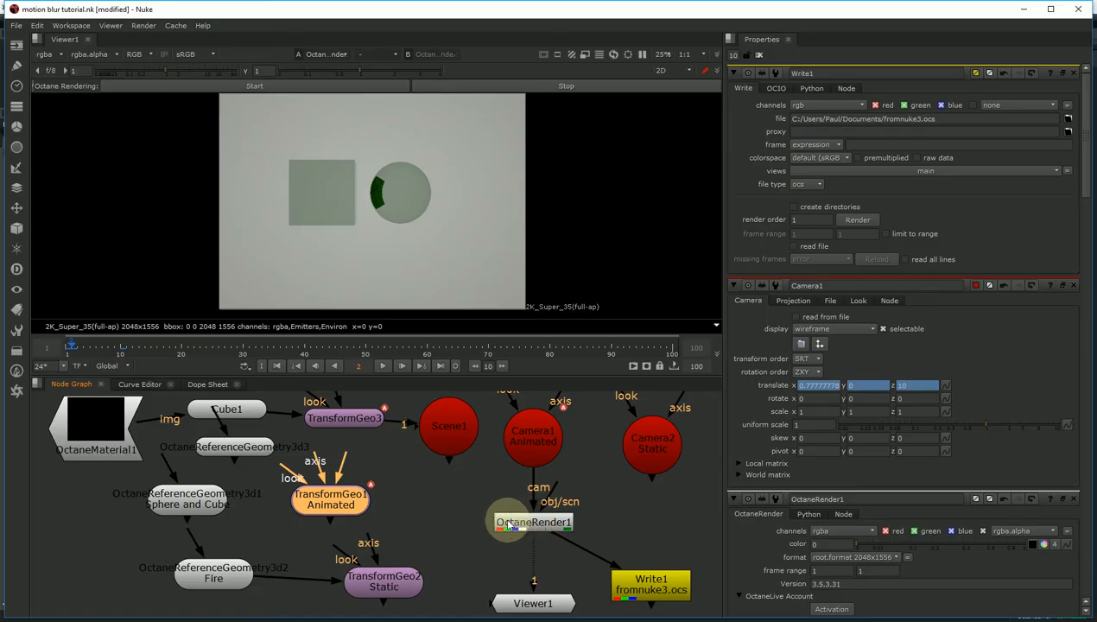
drag(533, 522, 533, 515)
click(532, 445)
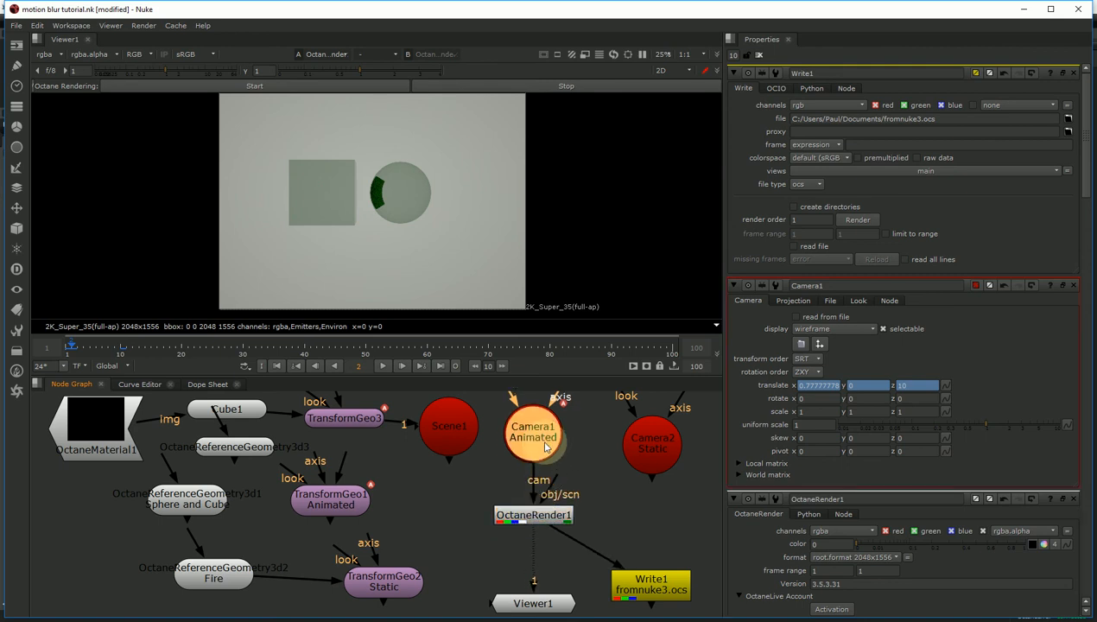
key(alt+Tab)
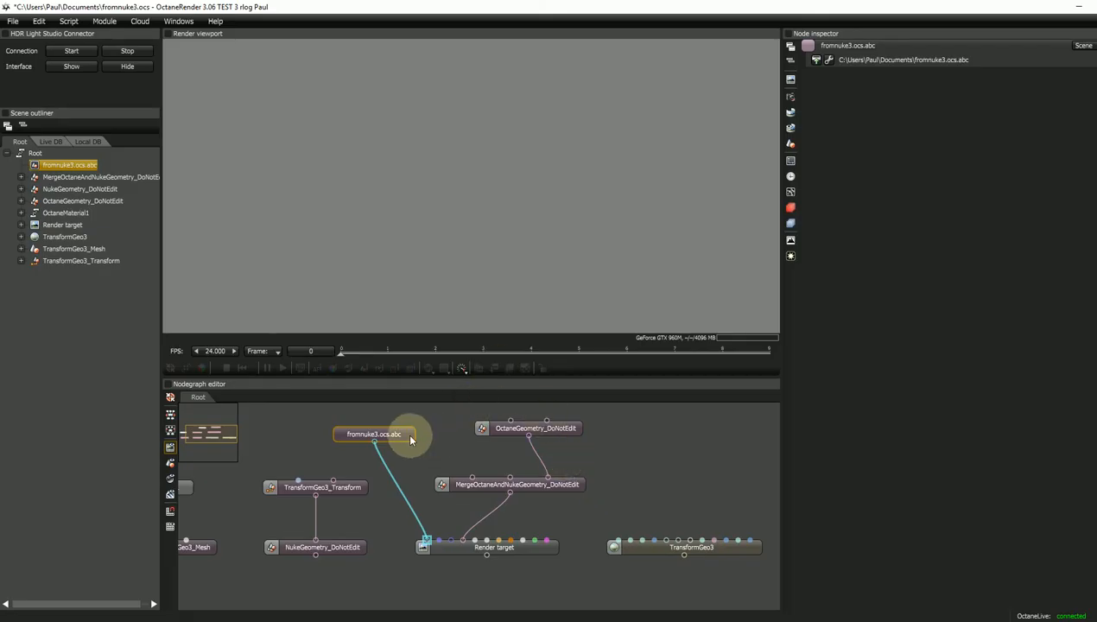
drag(402, 439, 411, 441)
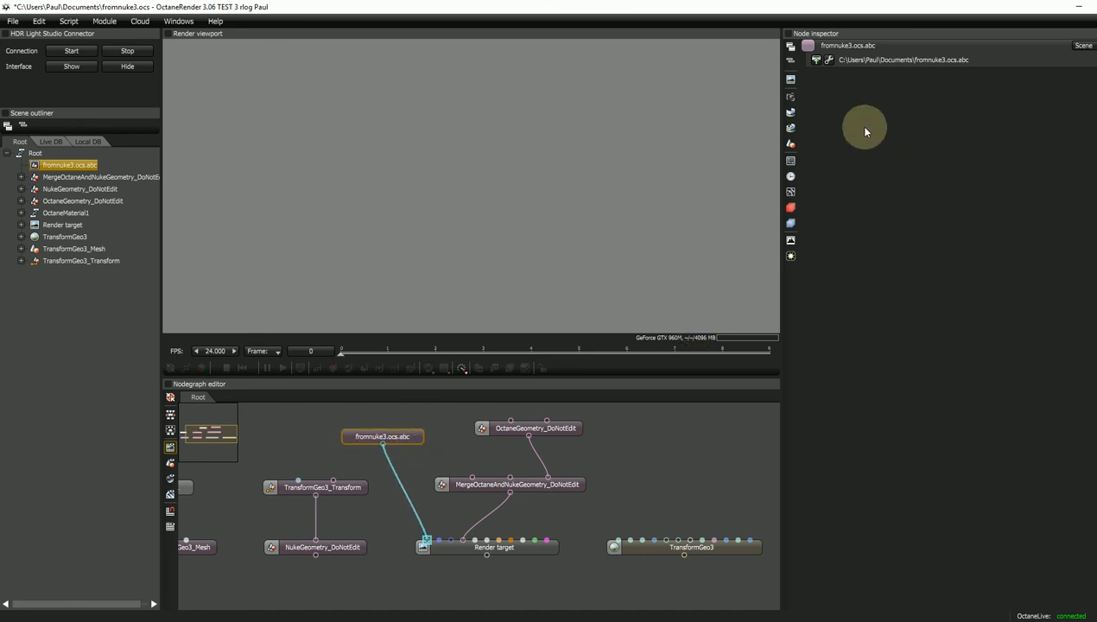
- Reimport fromnuke3.ocs.abc with Create camera inputs enabled
click(828, 60)
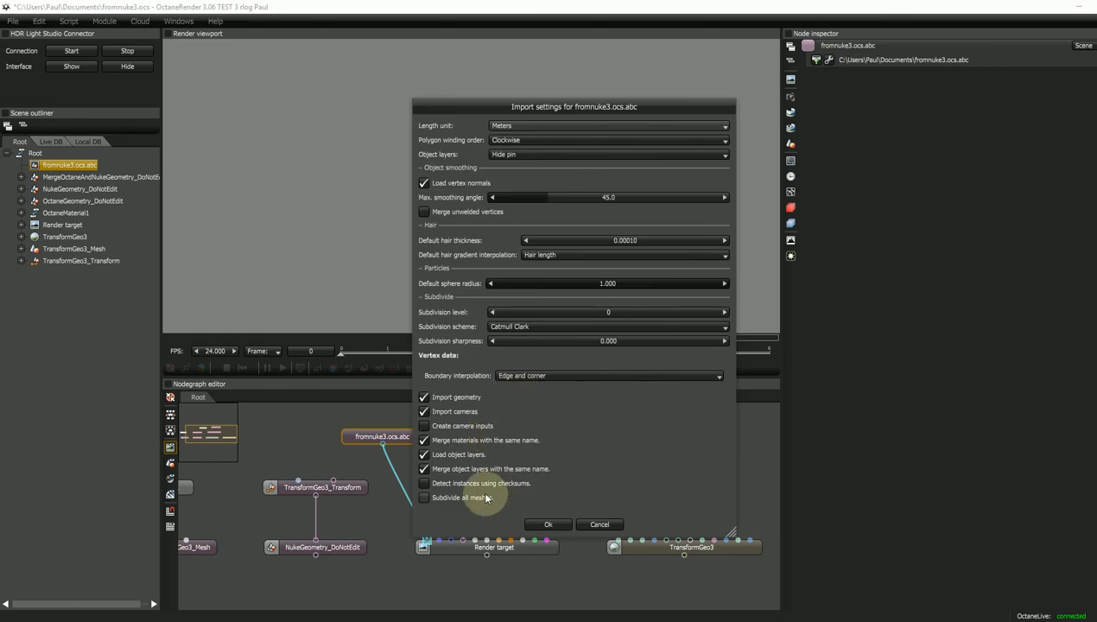
click(424, 426)
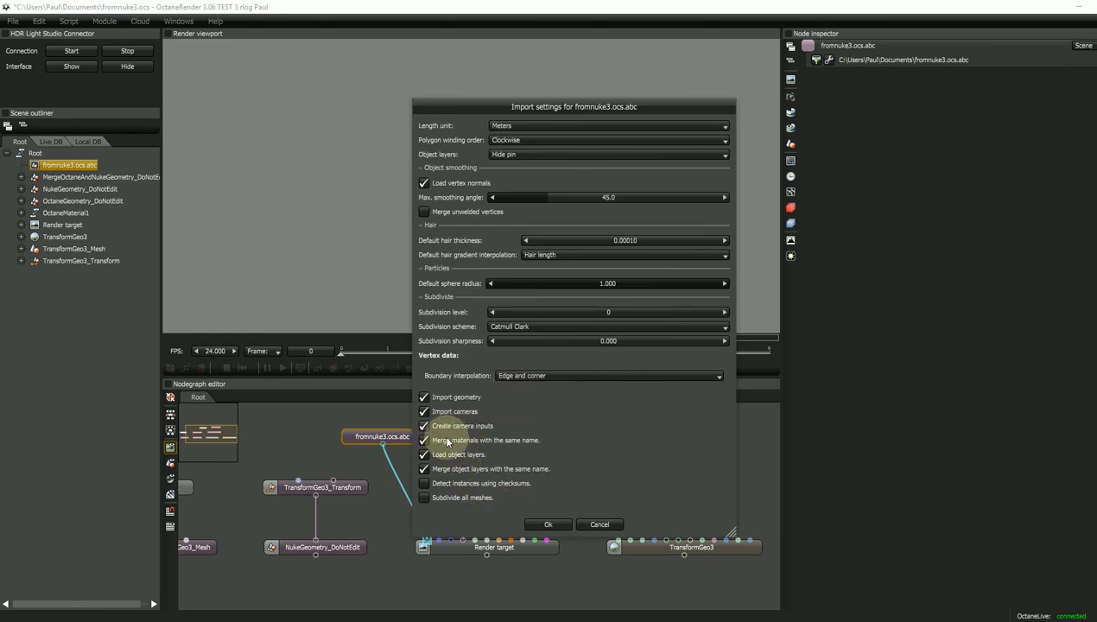
click(545, 524)
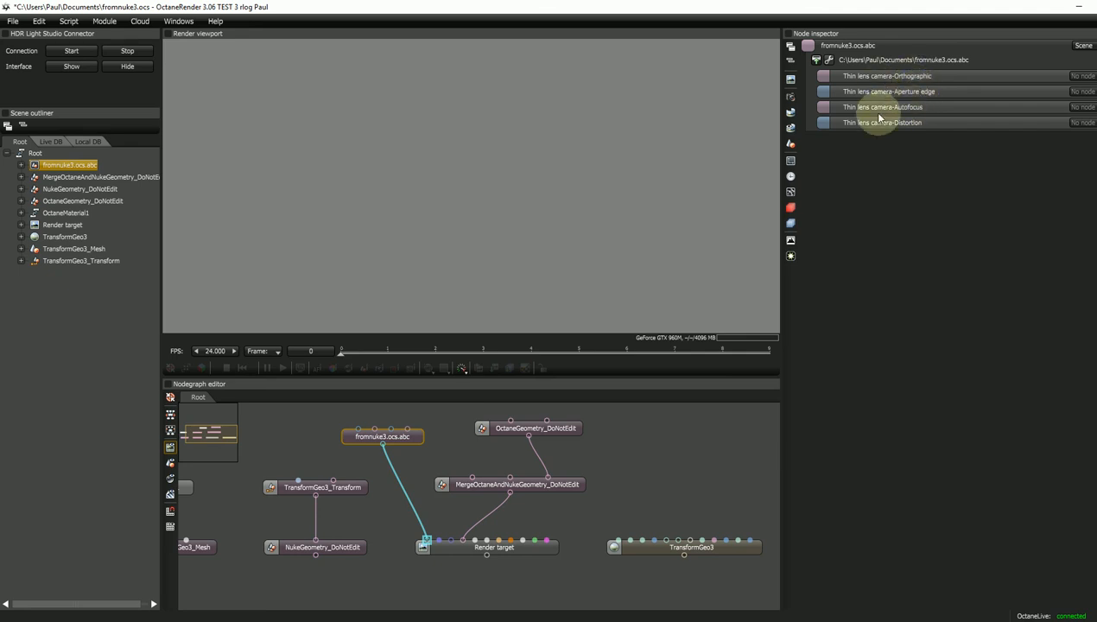
- Copy the fromnuke3.ocs.abc node from its right-click menu
drag(404, 444, 408, 443)
right_click(408, 441)
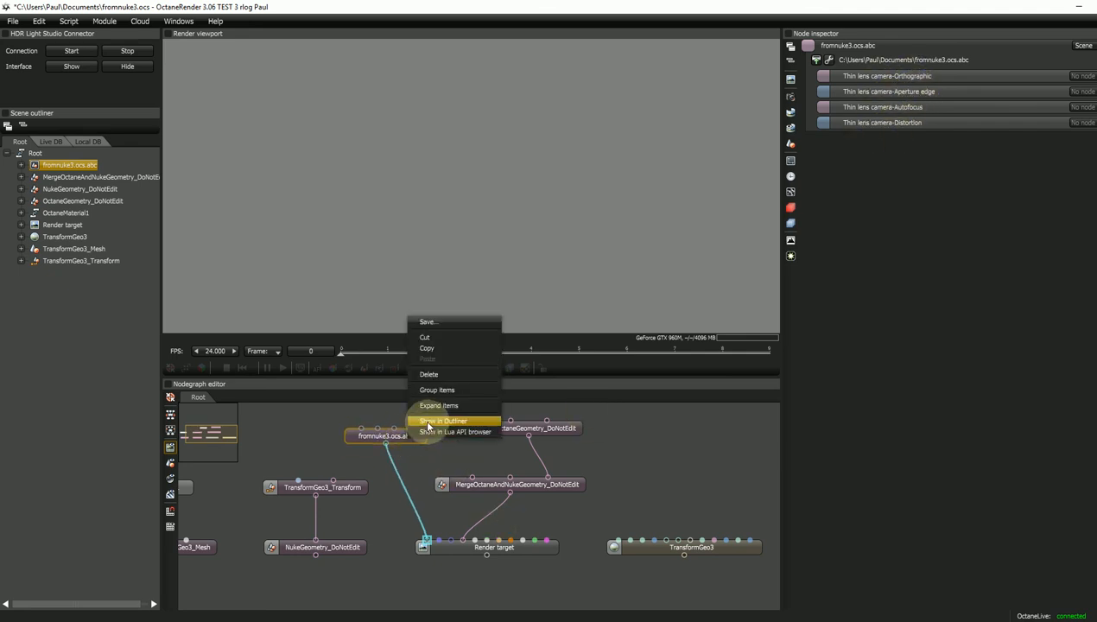
click(432, 349)
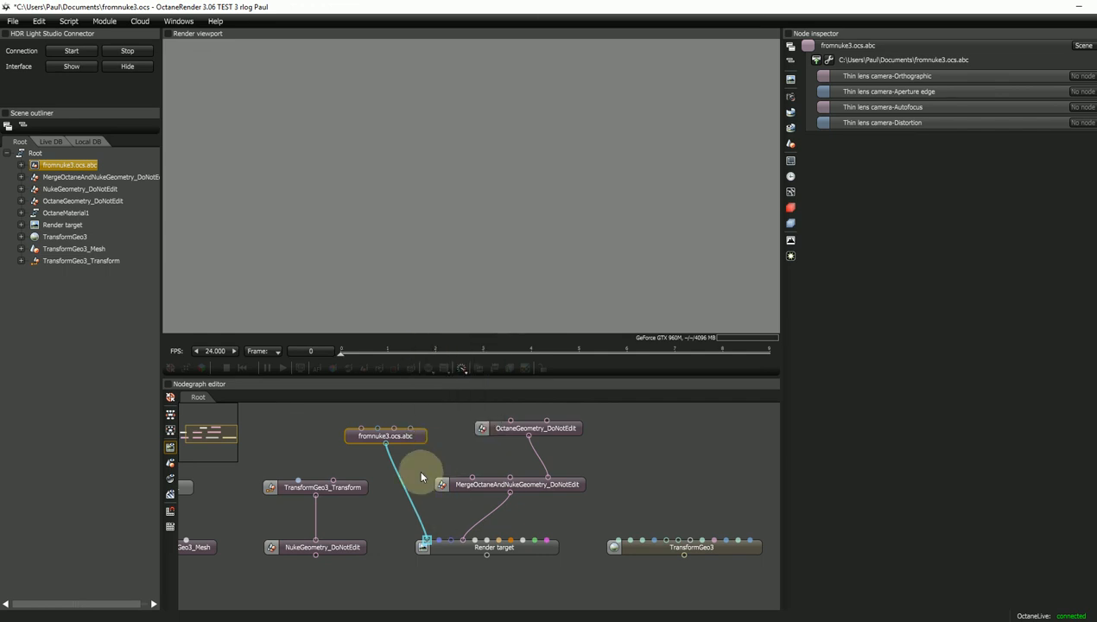
- In Nuke, connect the Sphere and Cube reference geometry to OctaneRender1's ocs input
mouse_move(497, 615)
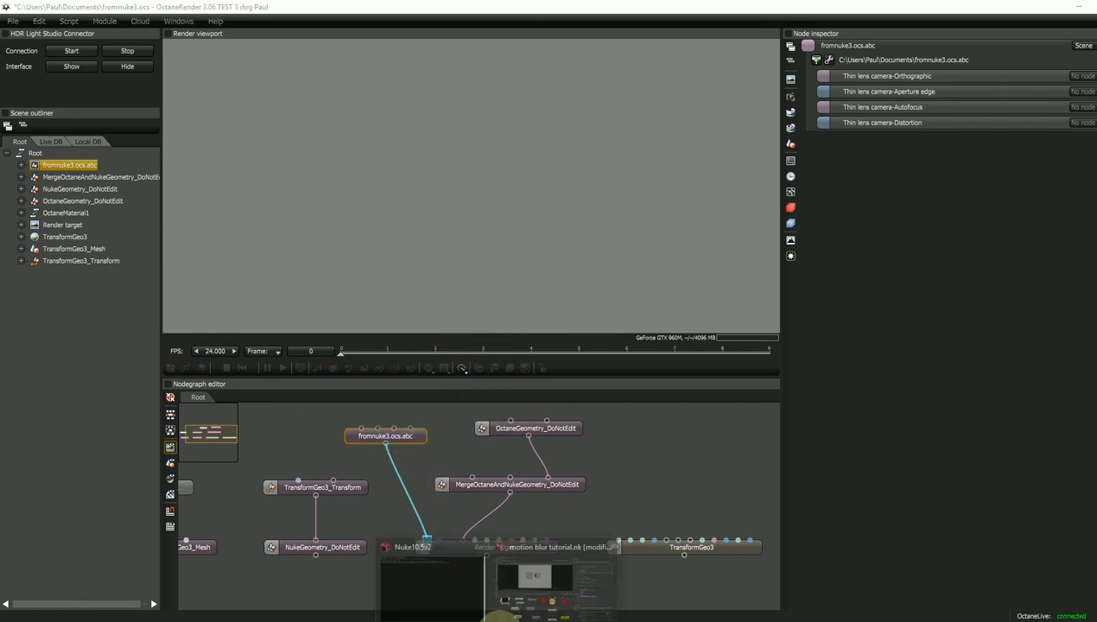
click(537, 583)
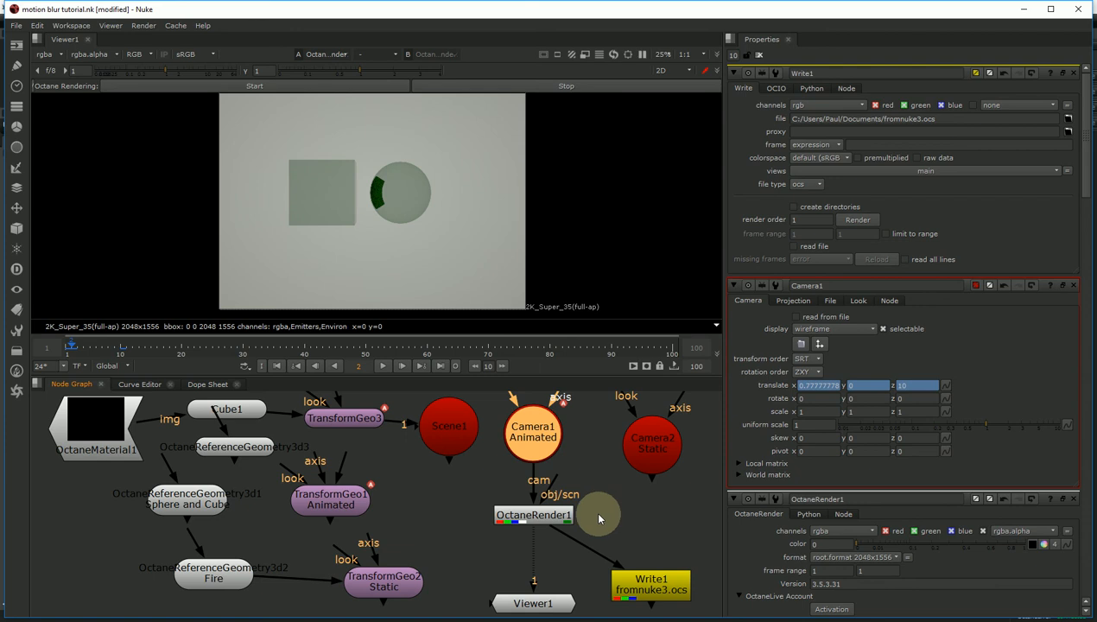
click(549, 521)
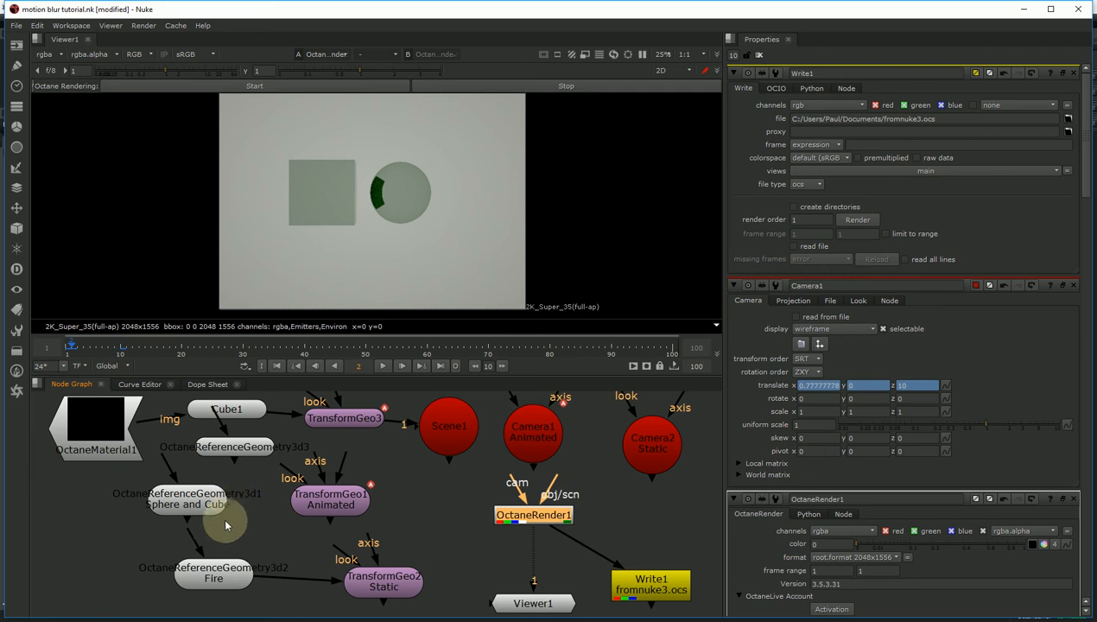
drag(189, 523, 527, 515)
- Start the Octane render, scrub to frame 8, and open Edit Octane Scene
click(246, 88)
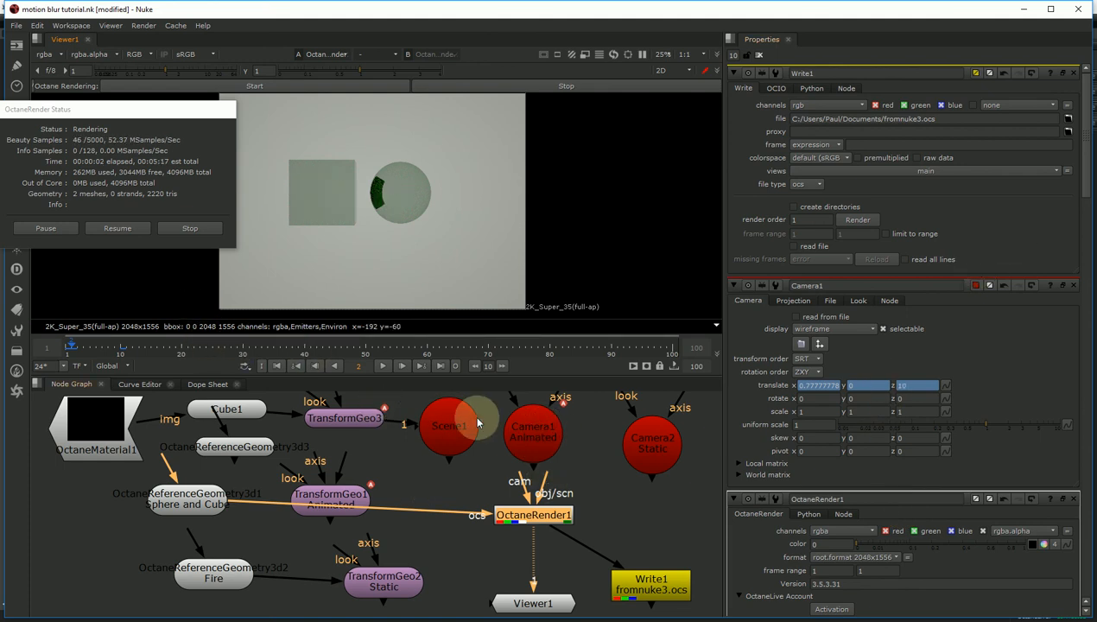
drag(87, 351, 107, 351)
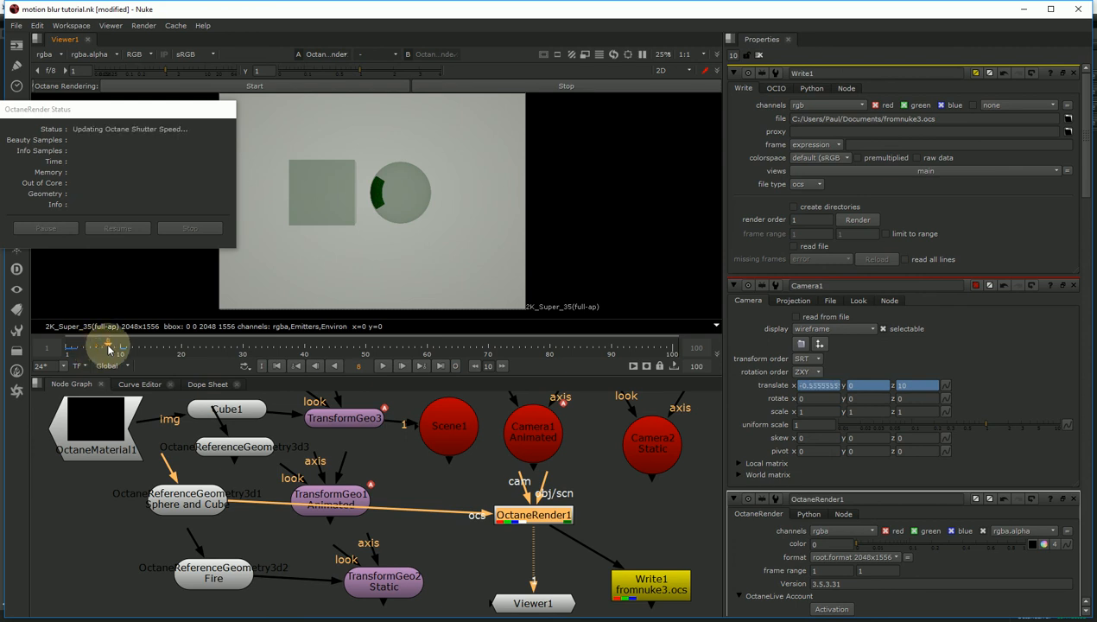
scroll(1079, 177, down, 10)
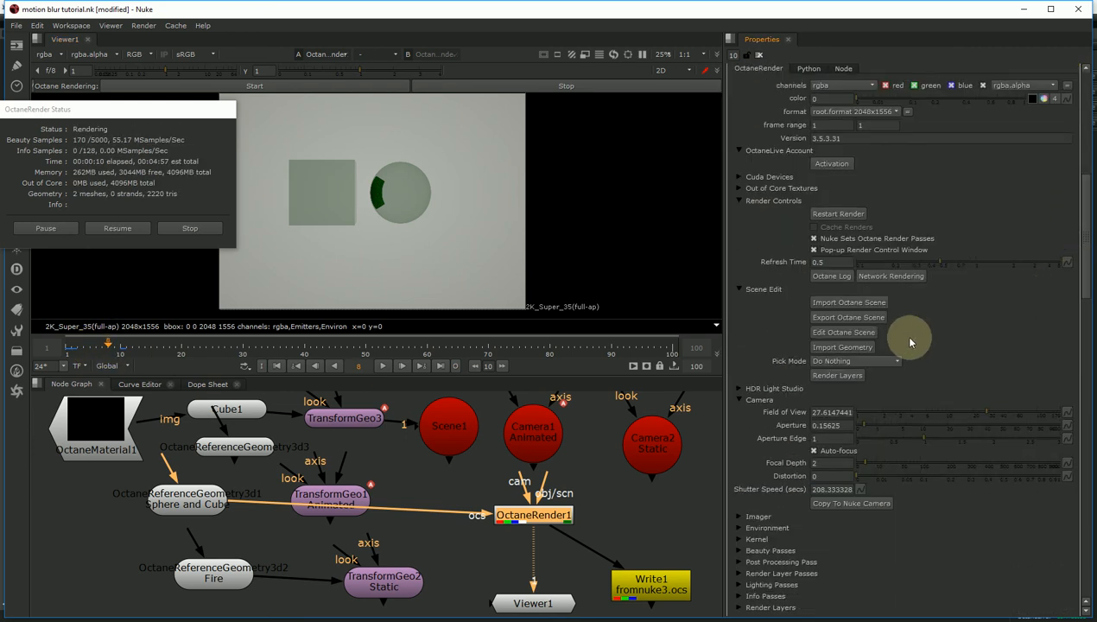
click(838, 332)
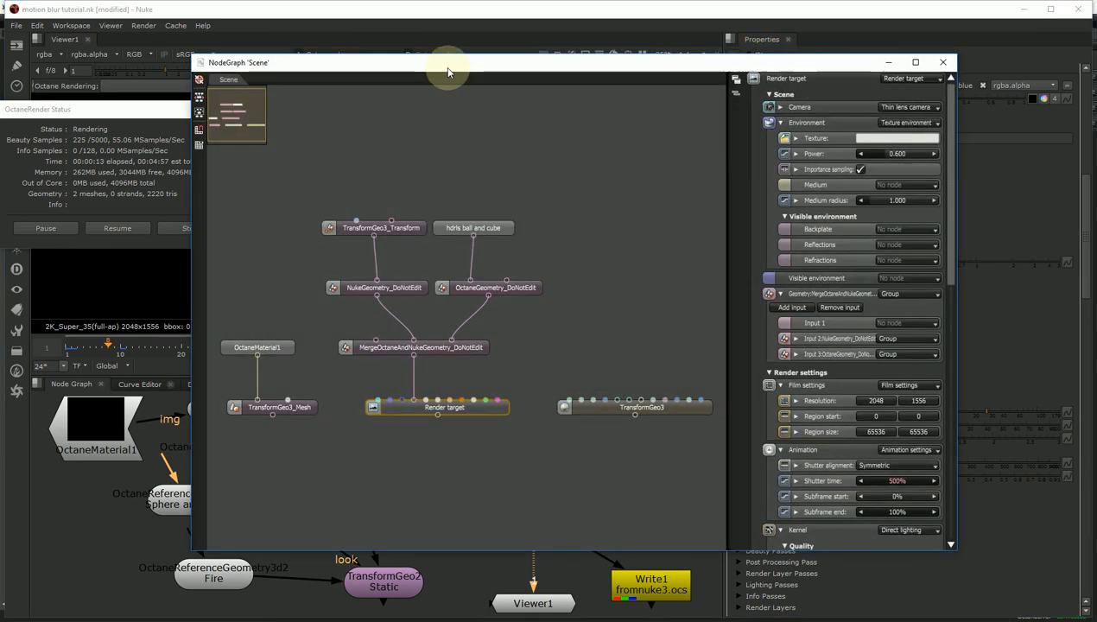
- Paste the copied fromnuke3.ocs.abc node beside TransformGeo3_Transform, then check frames 7 and 3
drag(448, 65, 628, 83)
right_click(749, 206)
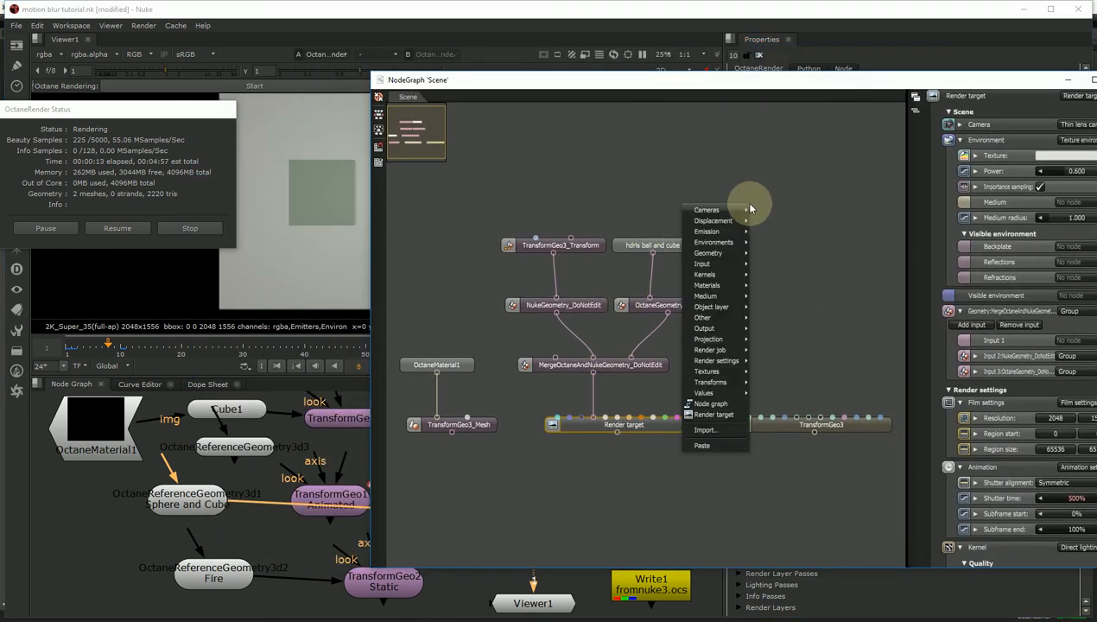
click(701, 438)
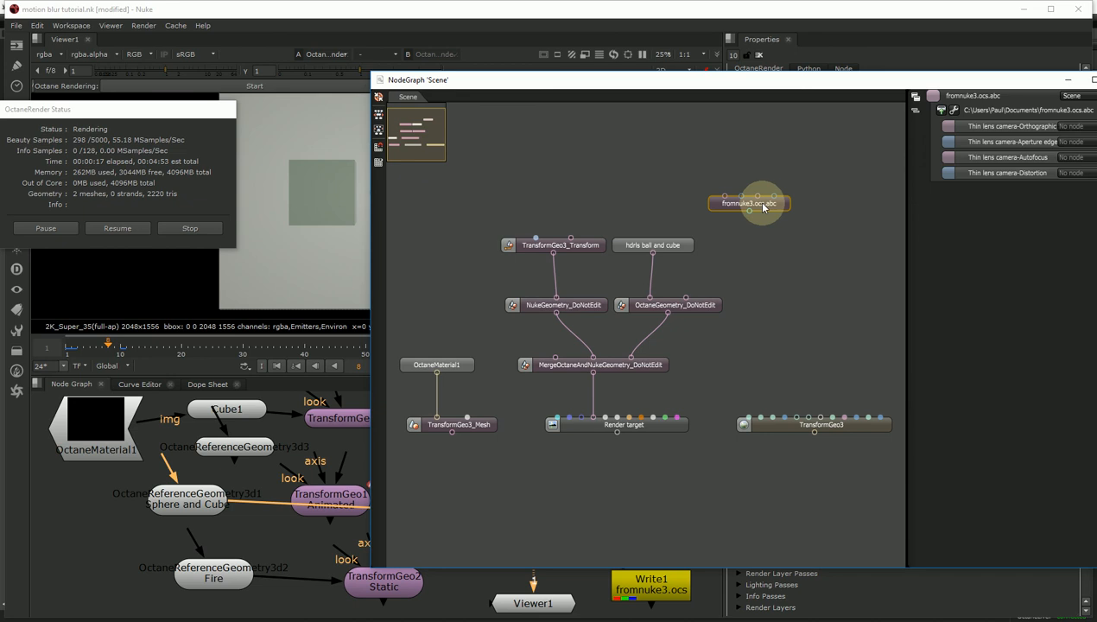
drag(748, 205, 557, 418)
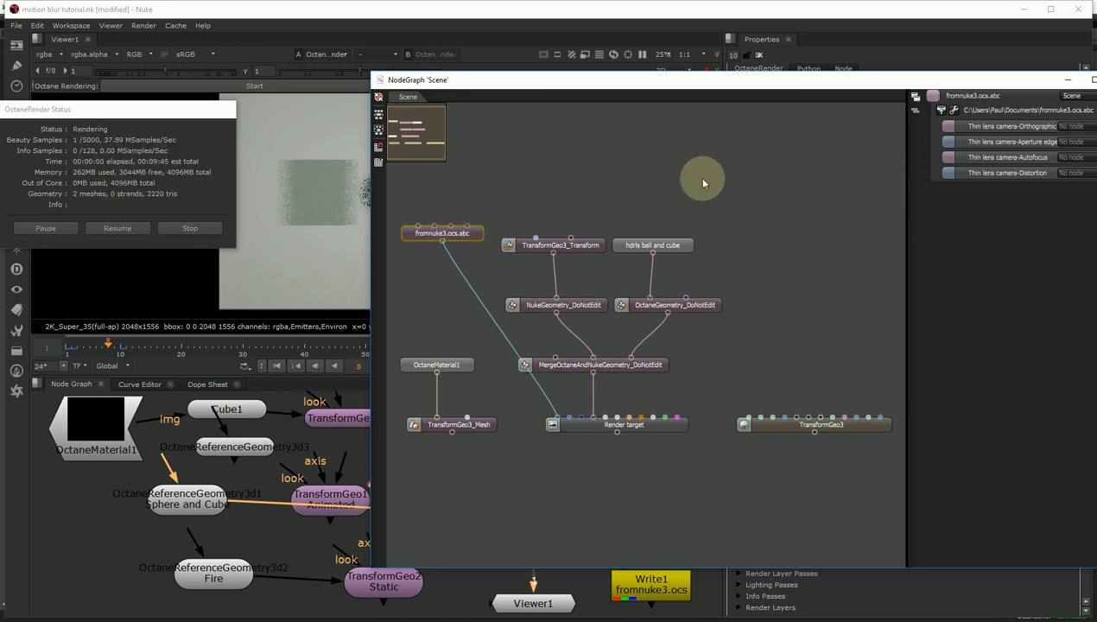
click(1090, 79)
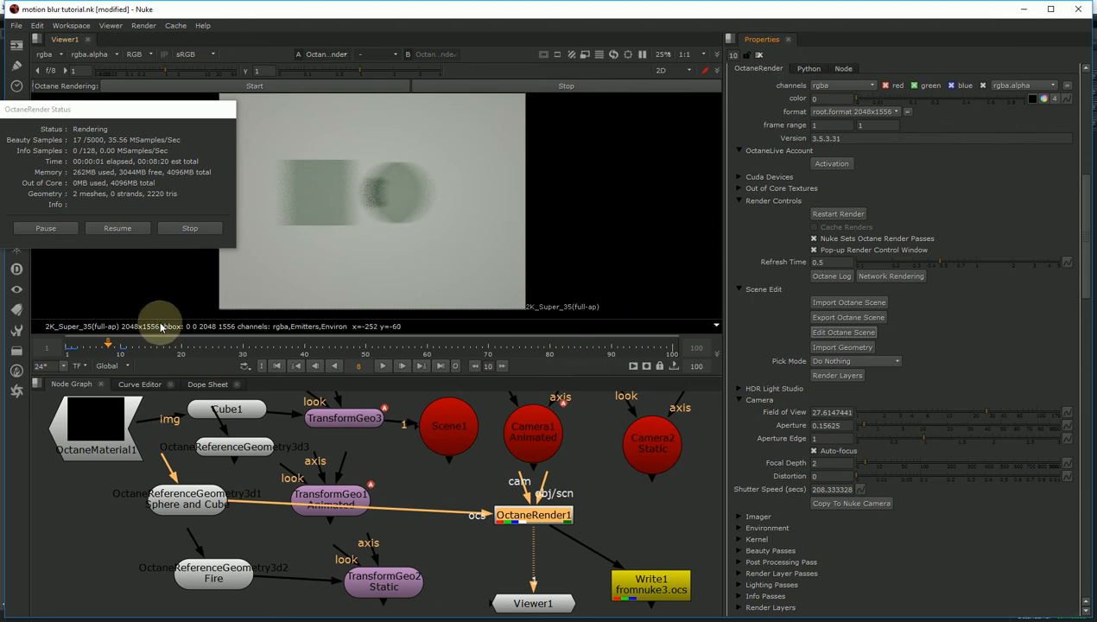
click(96, 348)
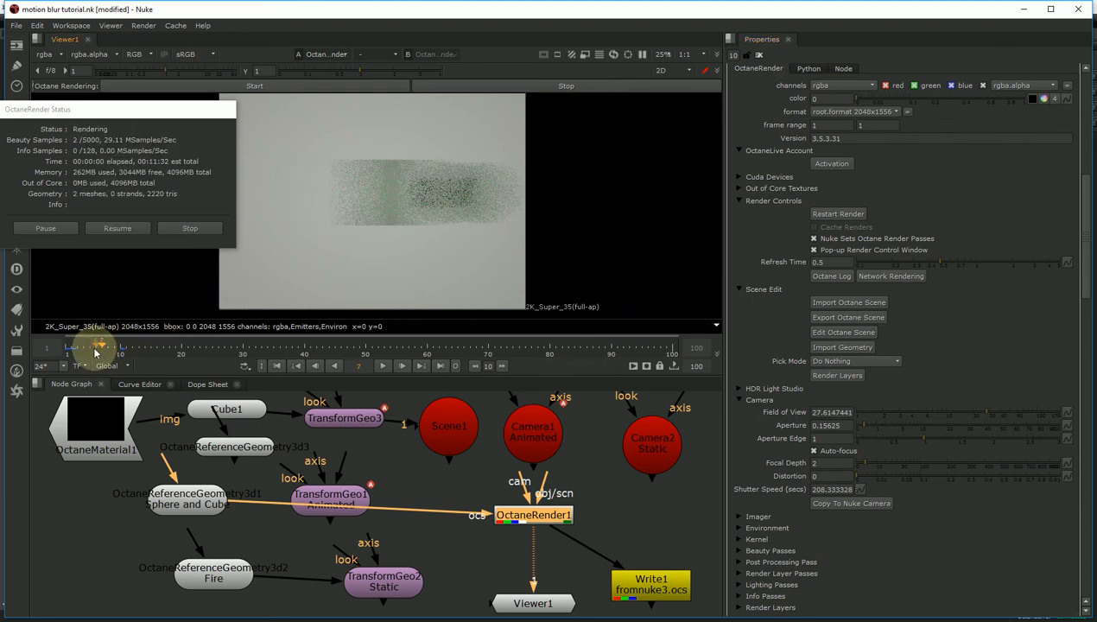
click(76, 348)
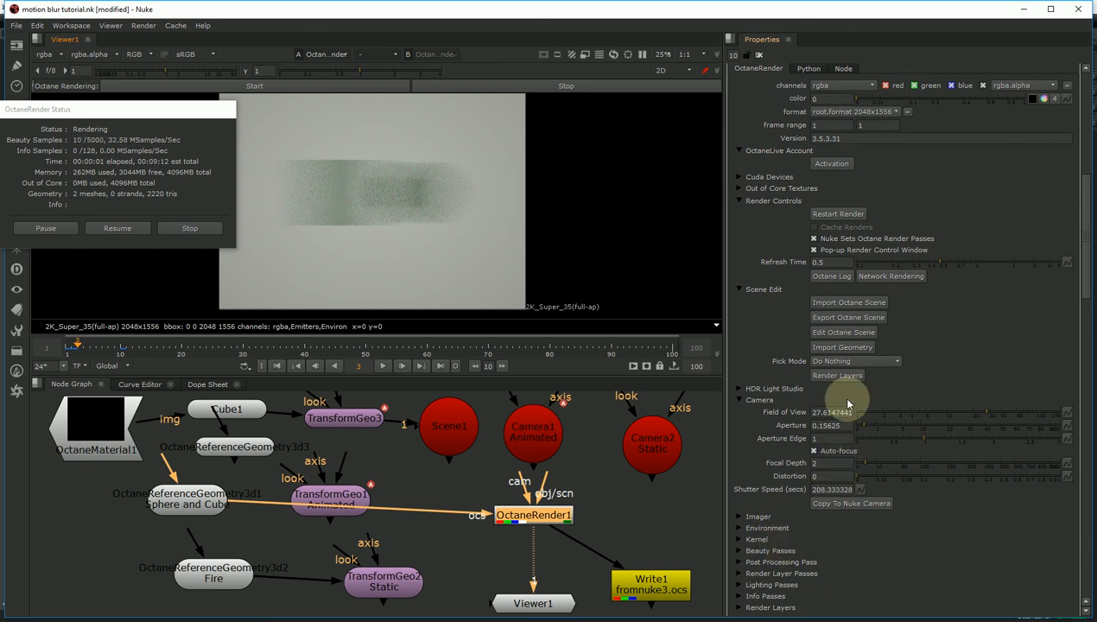
- Set the Render target's Shutter time to 100% in the Octane scene graph
click(836, 337)
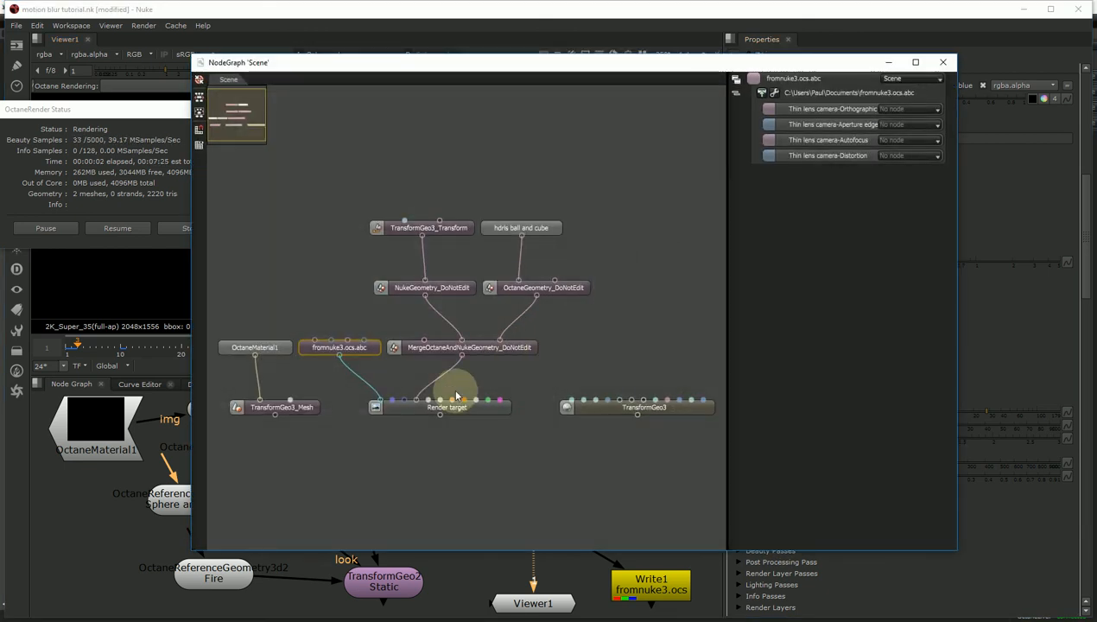
click(472, 409)
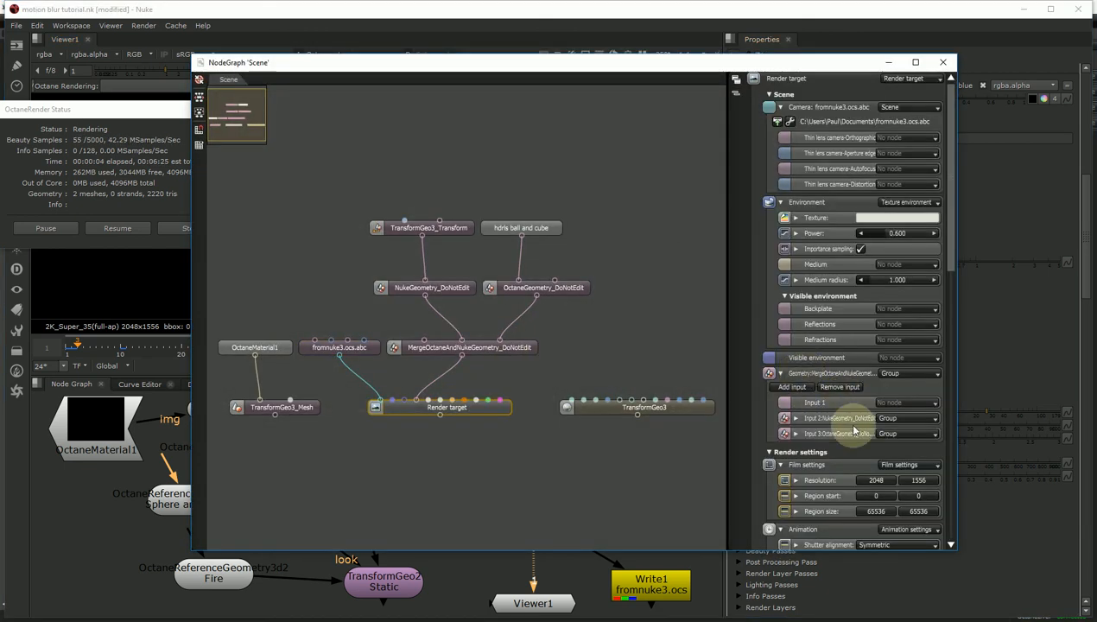
scroll(820, 311, down, 3)
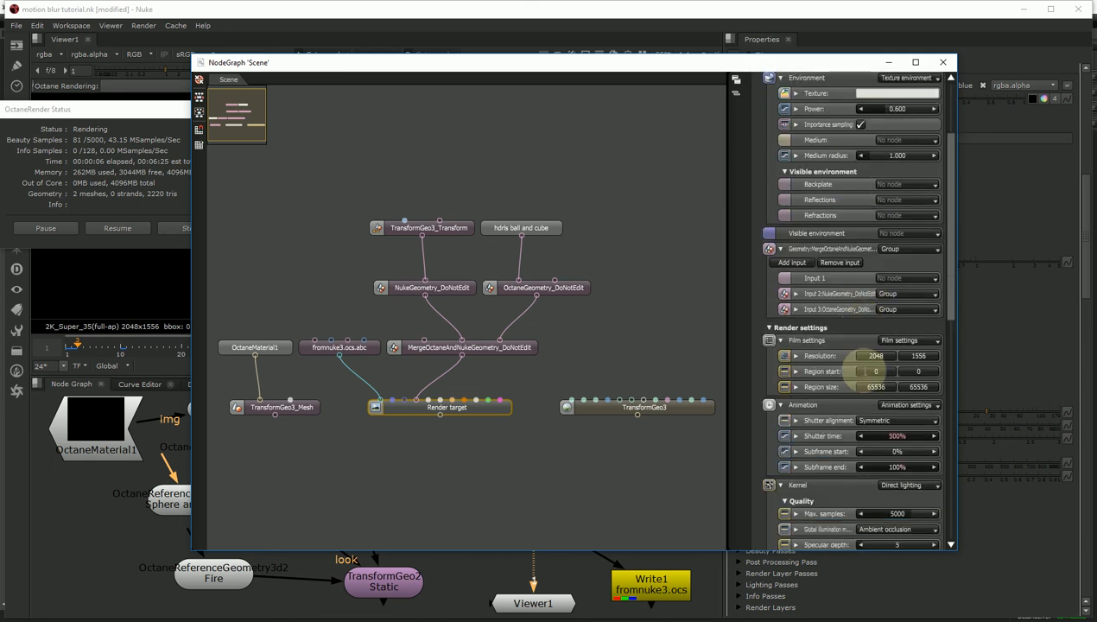
double_click(917, 434)
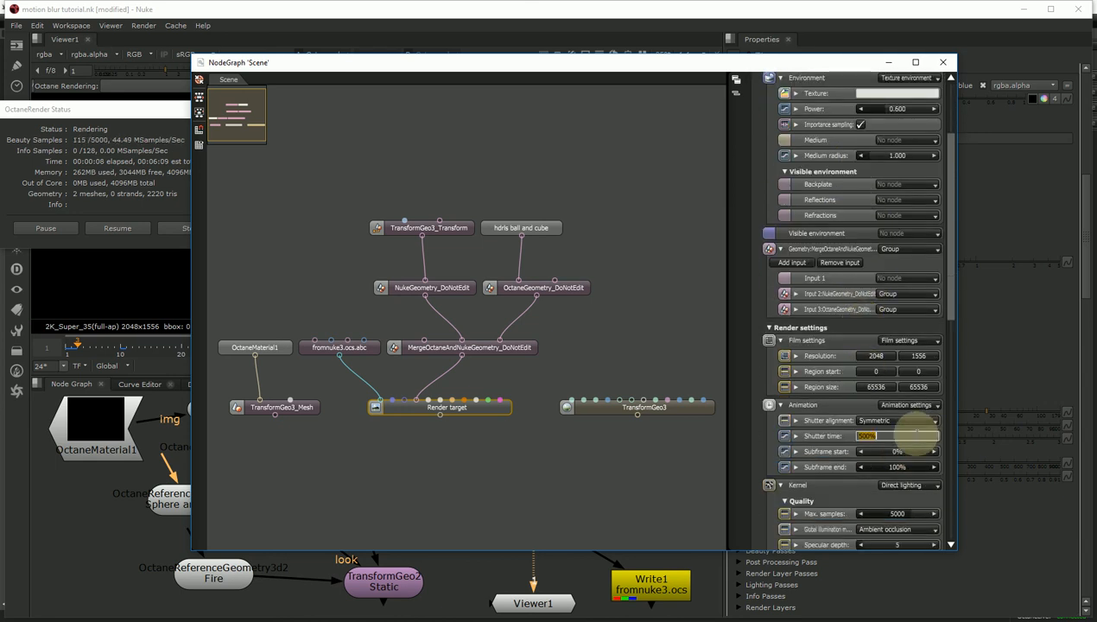
text(100)
key(Return)
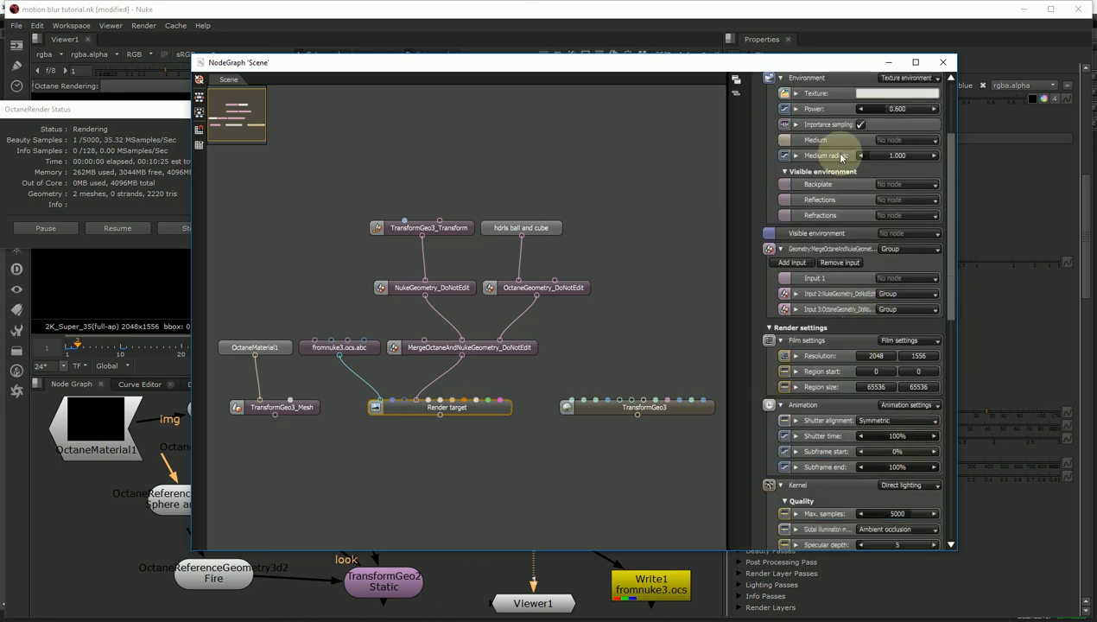
click(944, 63)
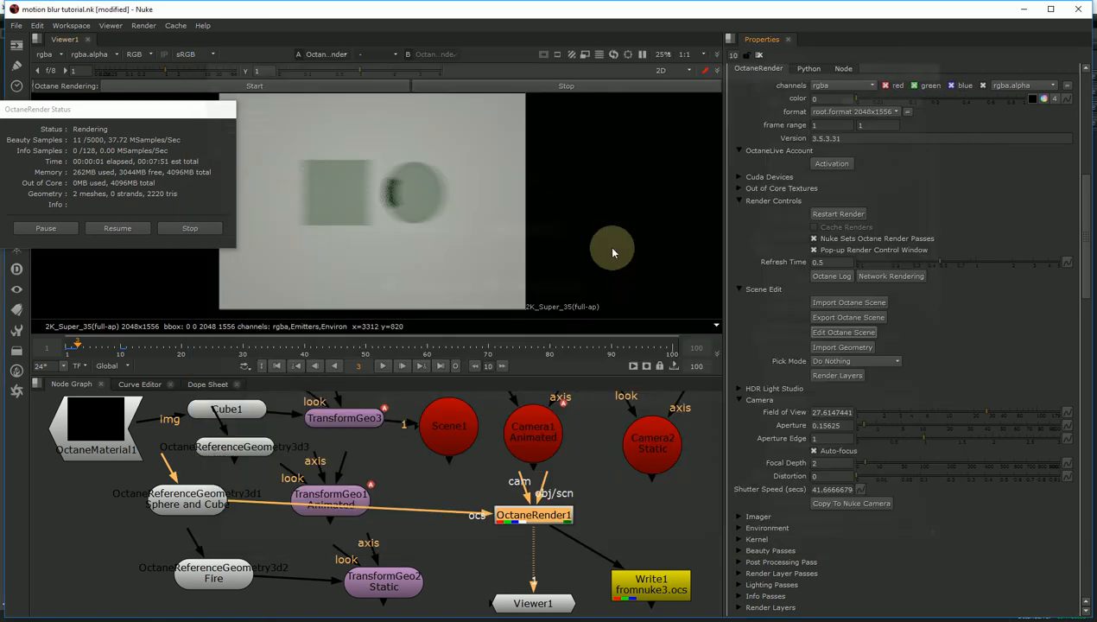
- Check the blur at frame 6, nudge Camera1, Camera2 Static and OctaneRender1, then bring up OctaneRender Standalone
click(88, 348)
click(95, 349)
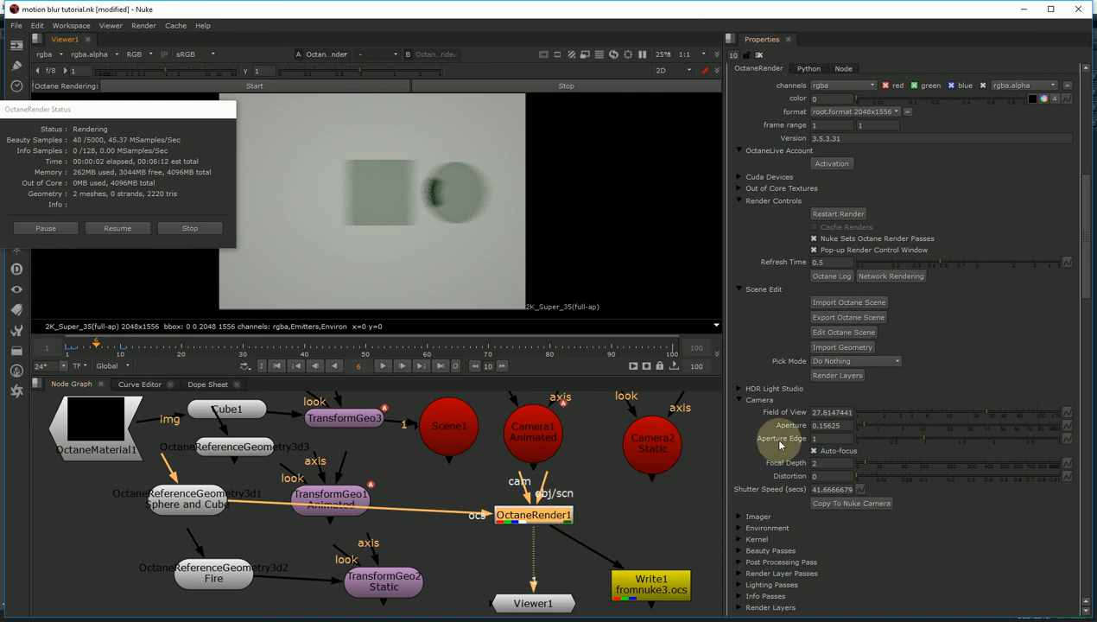
drag(538, 450, 538, 441)
drag(632, 448, 612, 447)
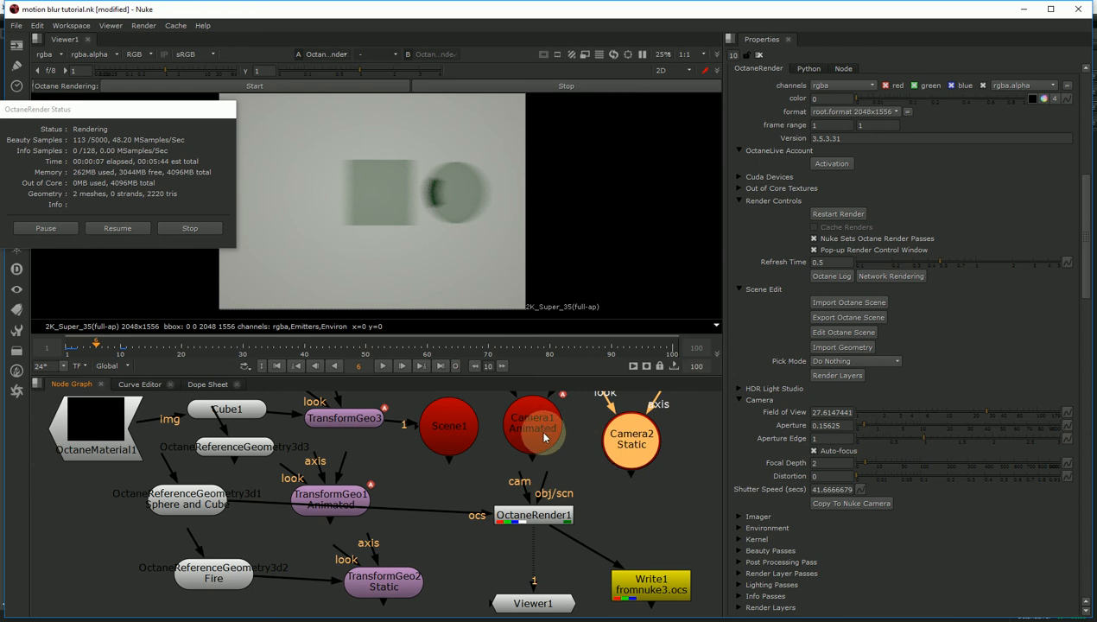
drag(562, 516, 563, 510)
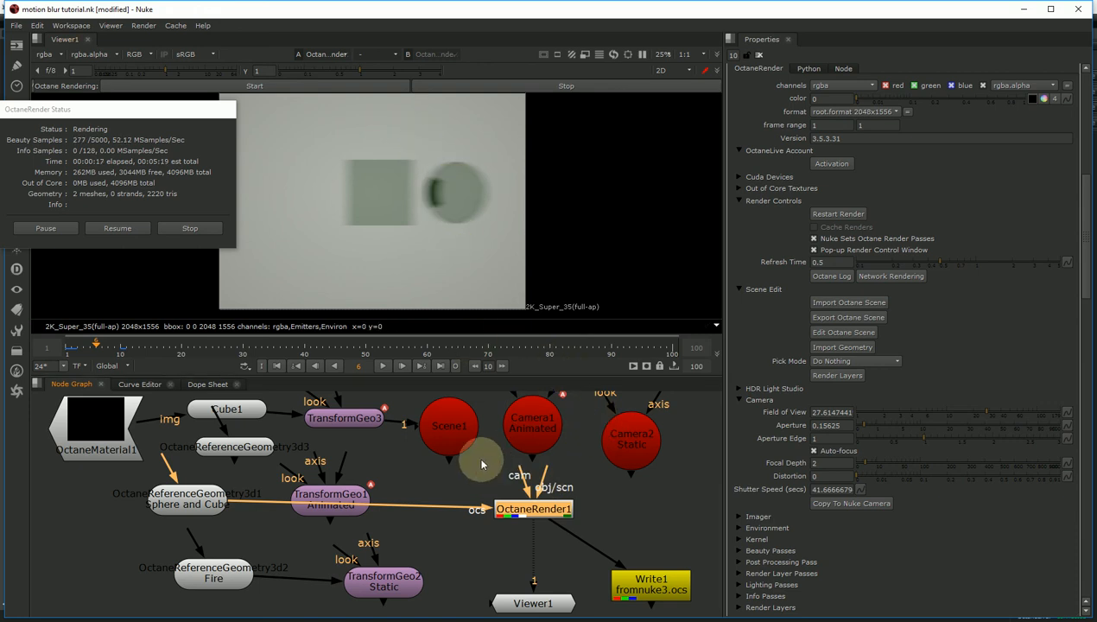
click(382, 614)
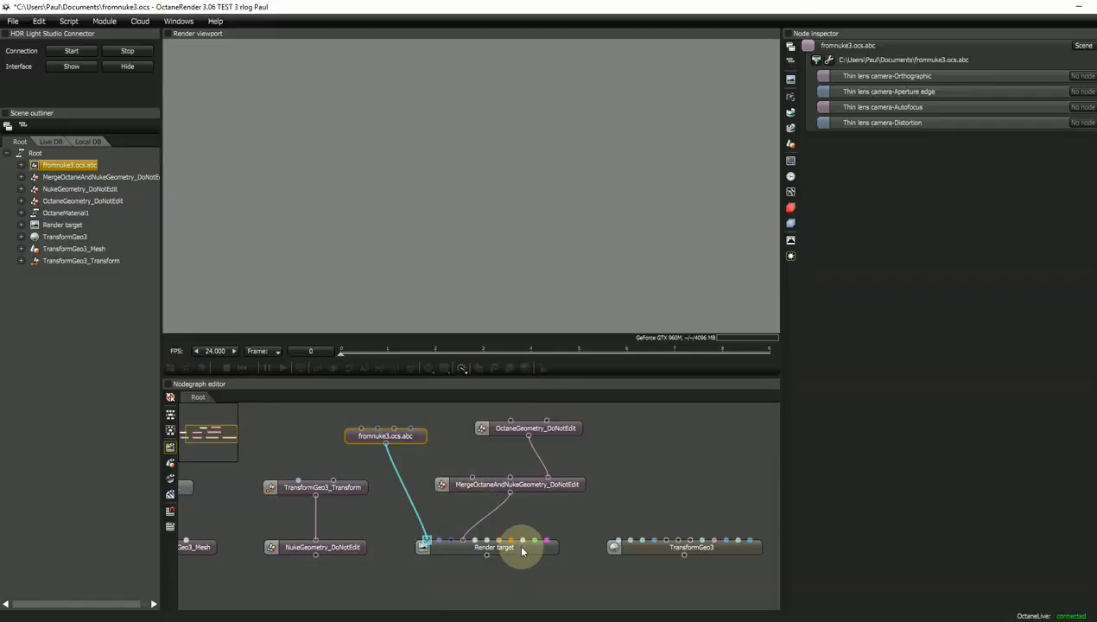
- Render the fromnuke3 scene from the Render target, stop it, and return to Nuke
drag(522, 537, 527, 542)
drag(408, 439, 405, 442)
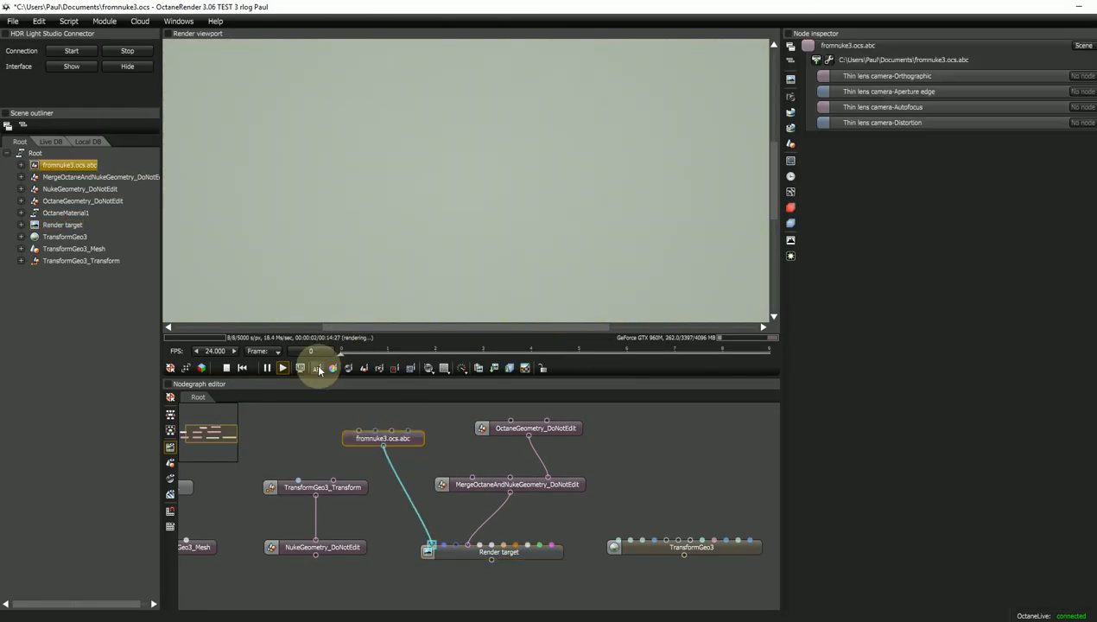
click(229, 369)
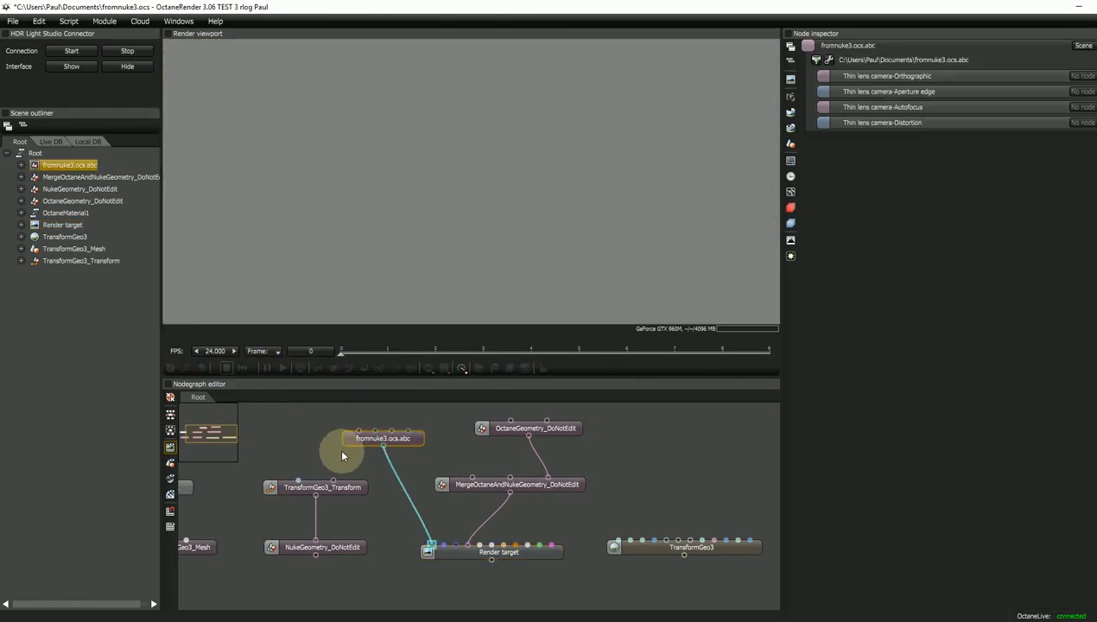
drag(412, 444, 411, 443)
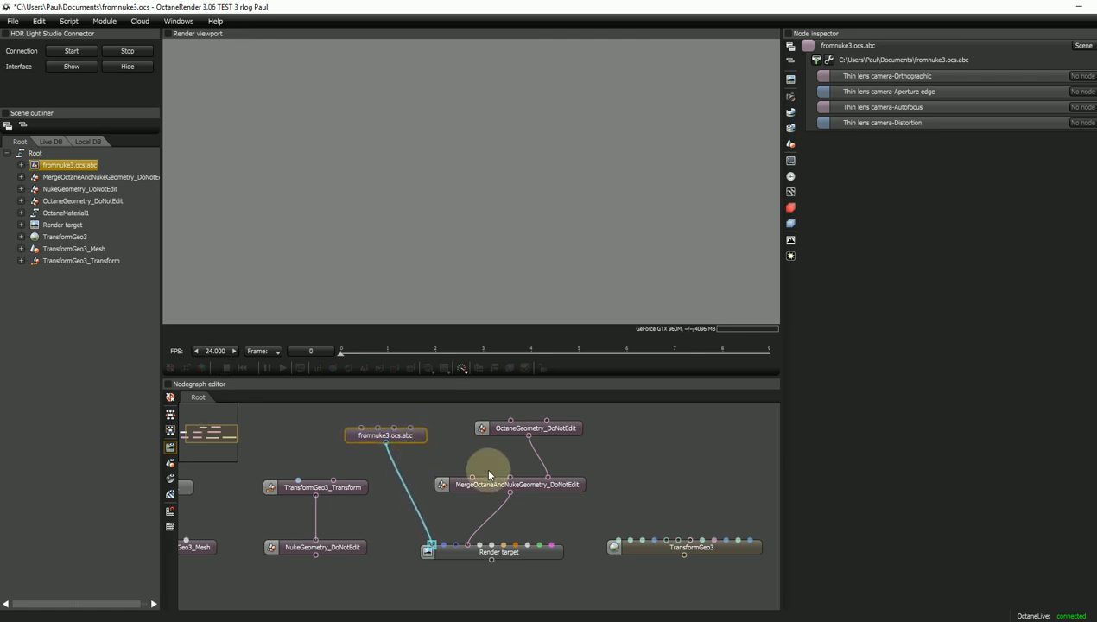
key(alt+Tab)
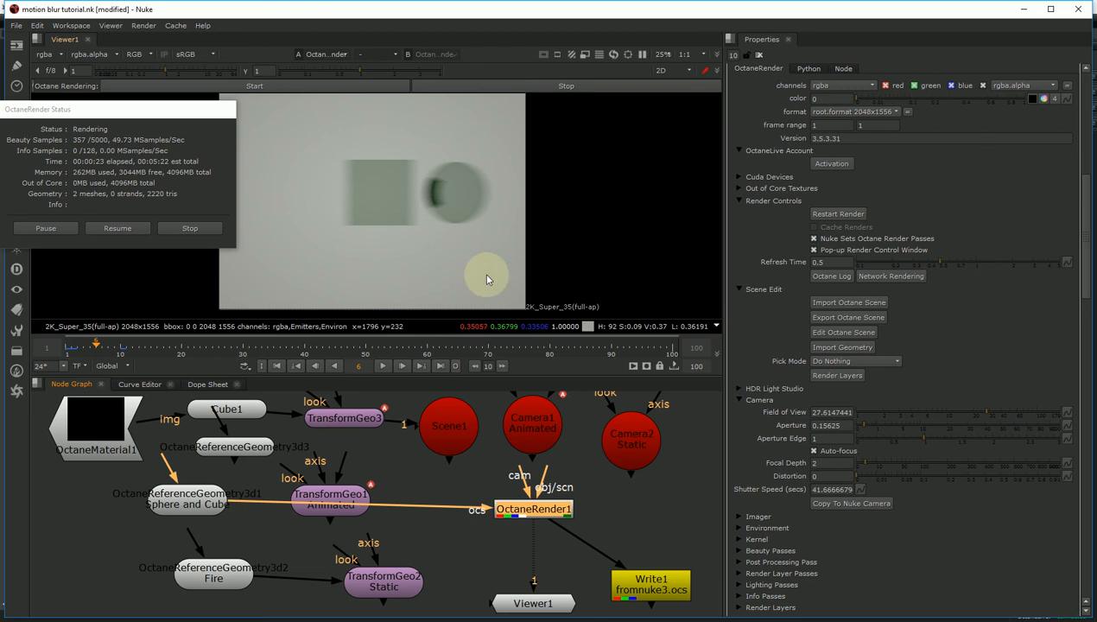
- Wire OctaneRender1's output into Write1 and reset OctaneRender Standalone to a new empty scene, discarding changes
drag(565, 541, 667, 586)
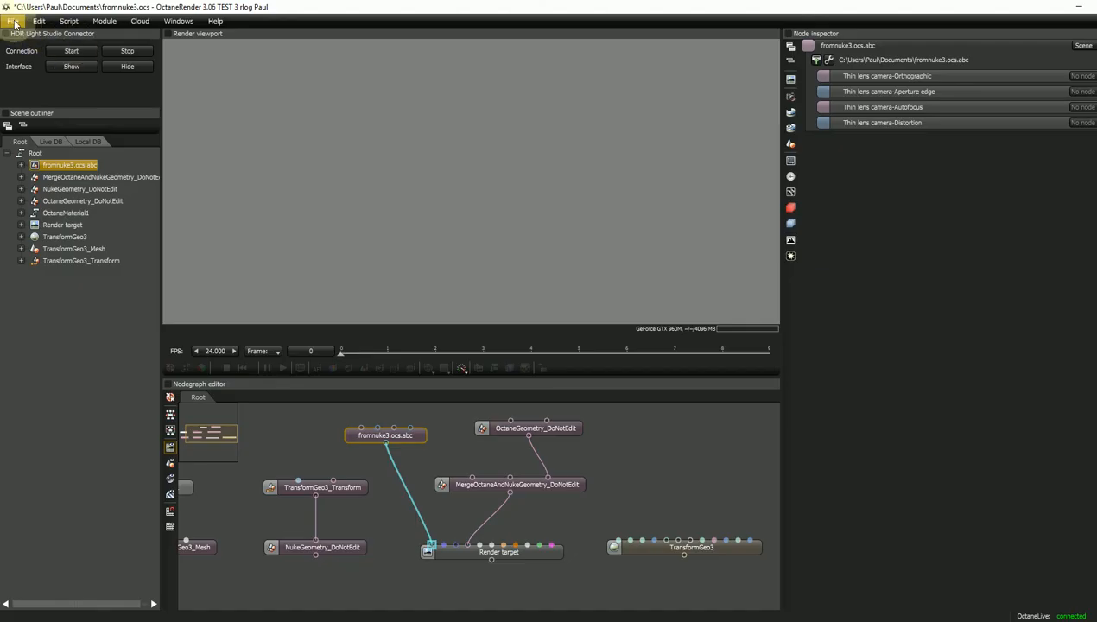
click(15, 22)
click(21, 37)
click(570, 343)
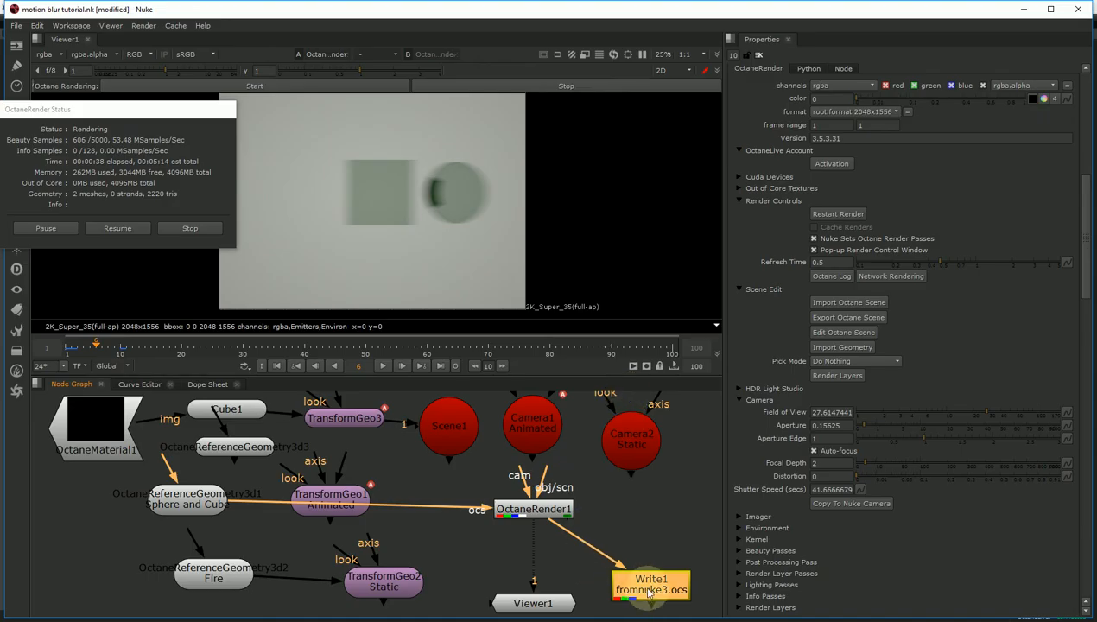
- Open Write1's settings, then select OctaneRender1 and scroll through its properties
double_click(667, 577)
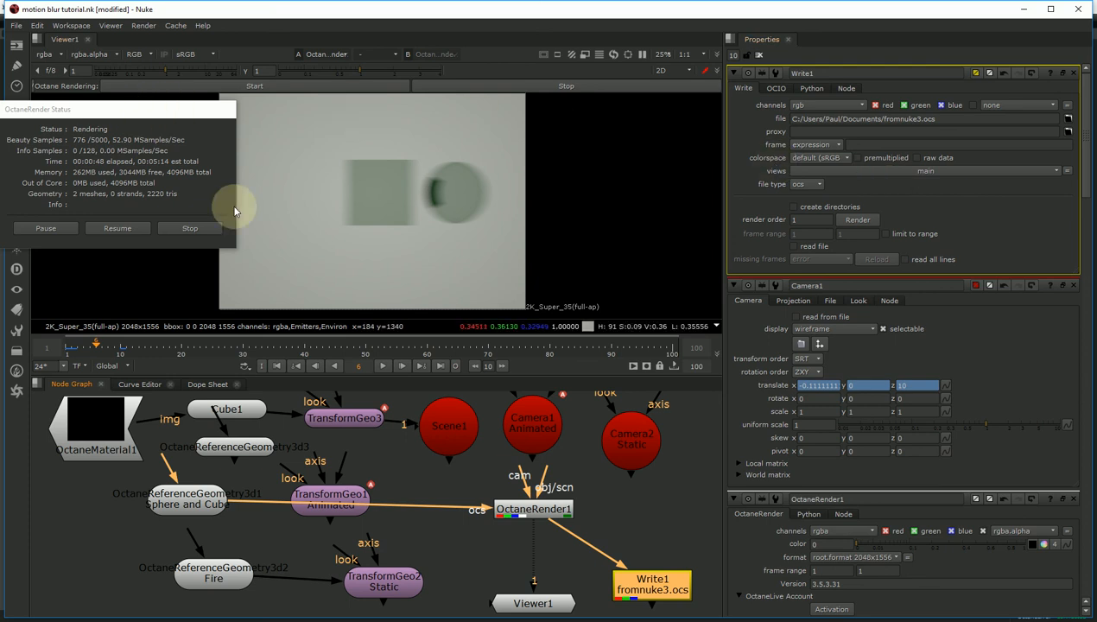
click(557, 510)
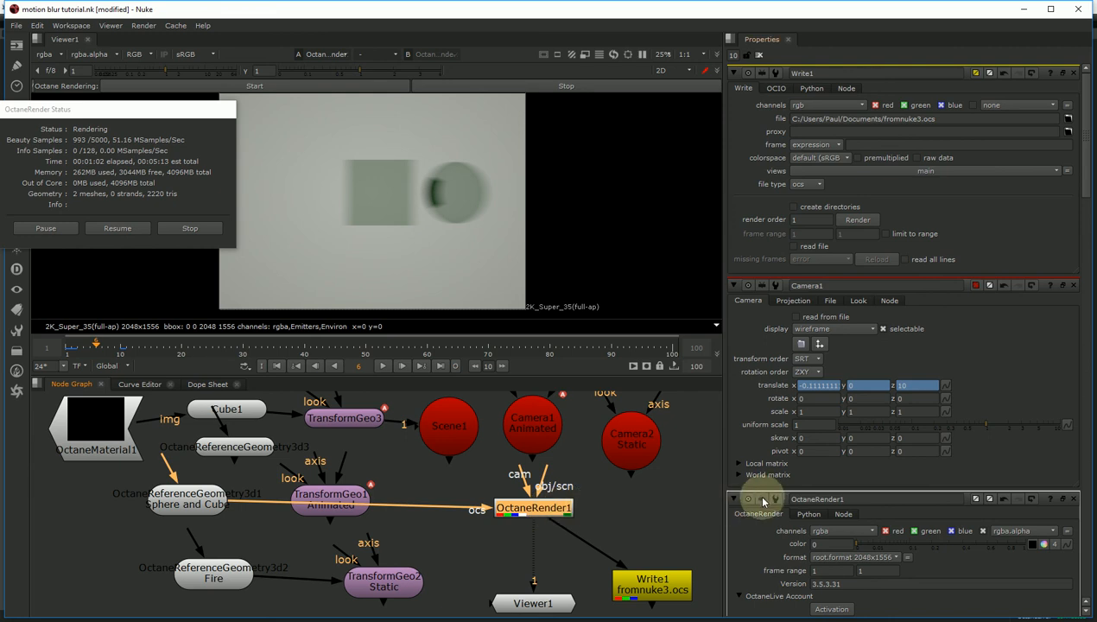
scroll(961, 337, down, 1)
scroll(955, 332, down, 10)
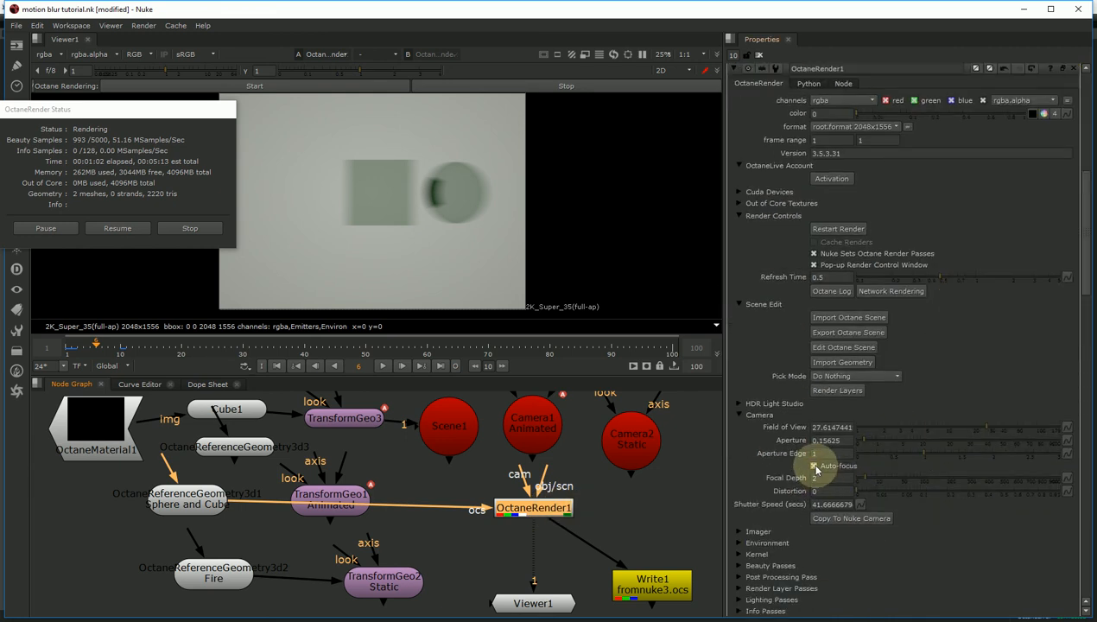
- Tick Pop-up Render Control Window for OctaneRender1 and move the OctaneRender Status window aside
click(813, 265)
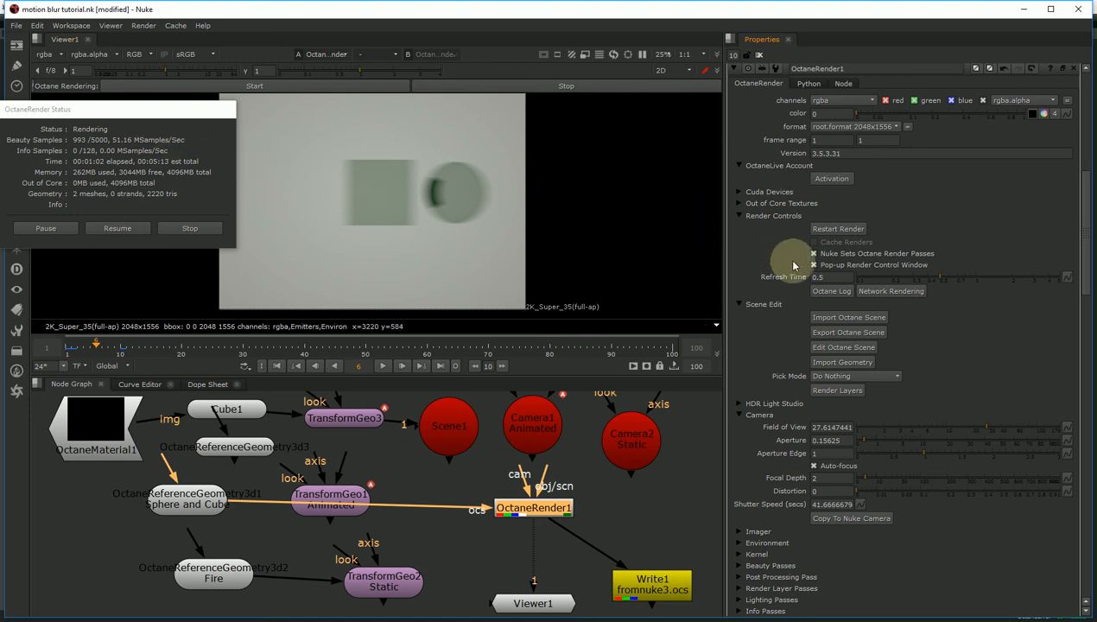
drag(87, 111, 87, 137)
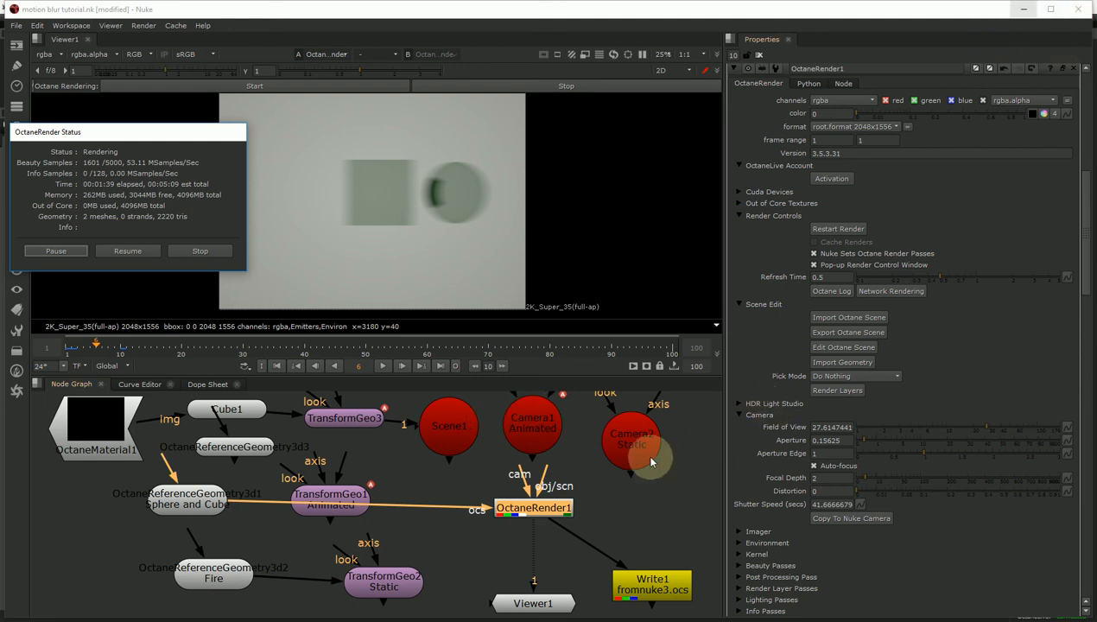
mouse_move(462, 596)
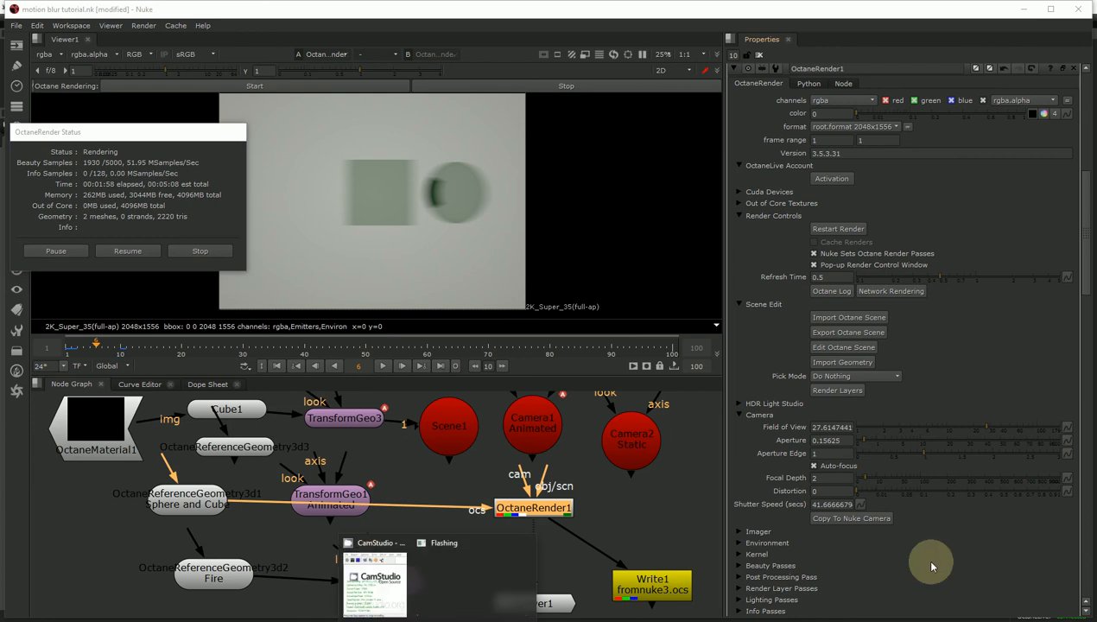